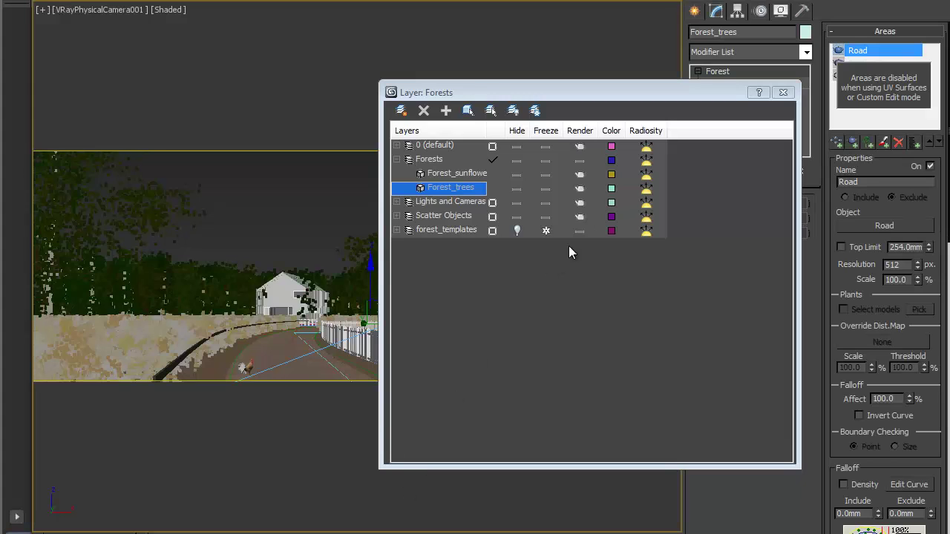
In the Layer: Forests list, hide Forest_sunflowers and Forest_trees, then close the list.
{"action": "left_click_drag", "start_coordinate": [542, 92], "coordinate": [659, 65]}
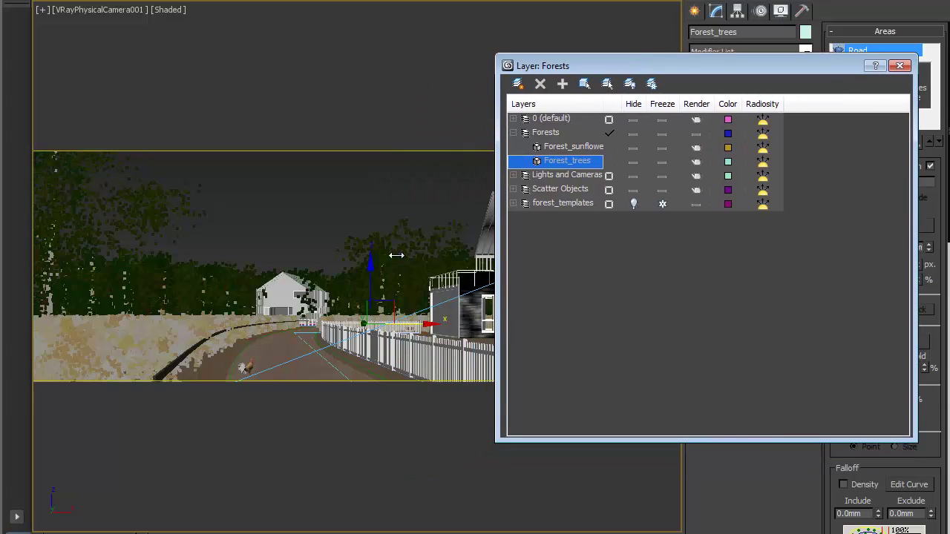
{"action": "left_click", "coordinate": [639, 146]}
{"action": "left_click", "coordinate": [633, 162]}
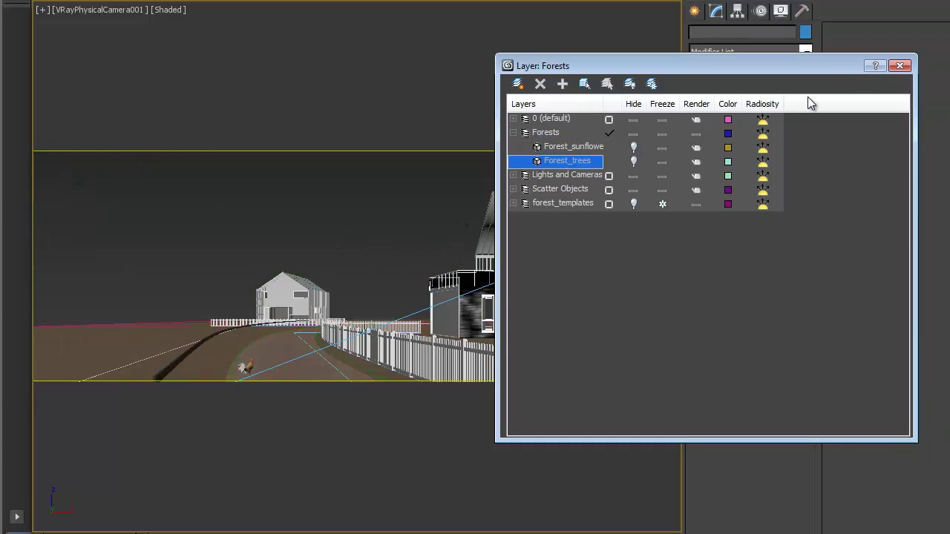
{"action": "left_click", "coordinate": [899, 66]}
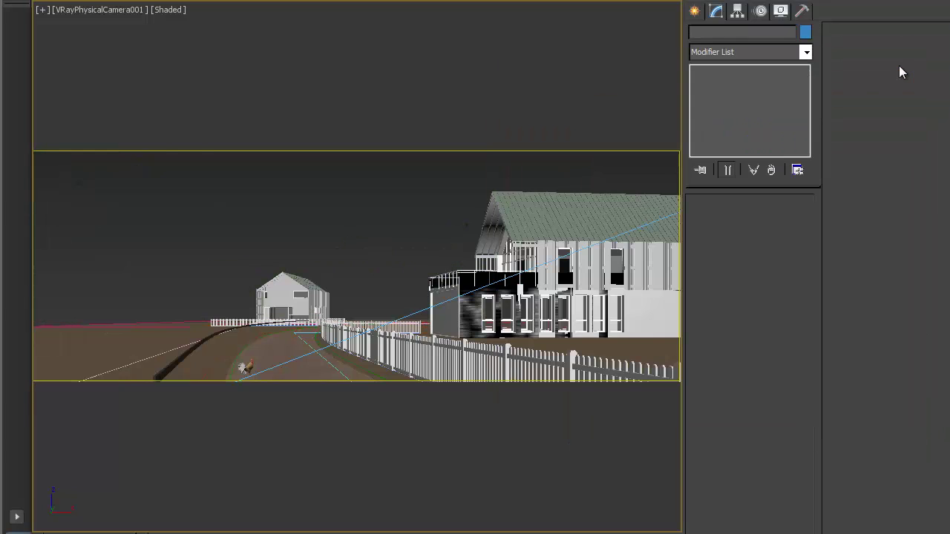
Switch to a full perspective view without safe frame, looking down the road.
{"action": "key", "text": "p"}
{"action": "key", "text": "shift+f"}
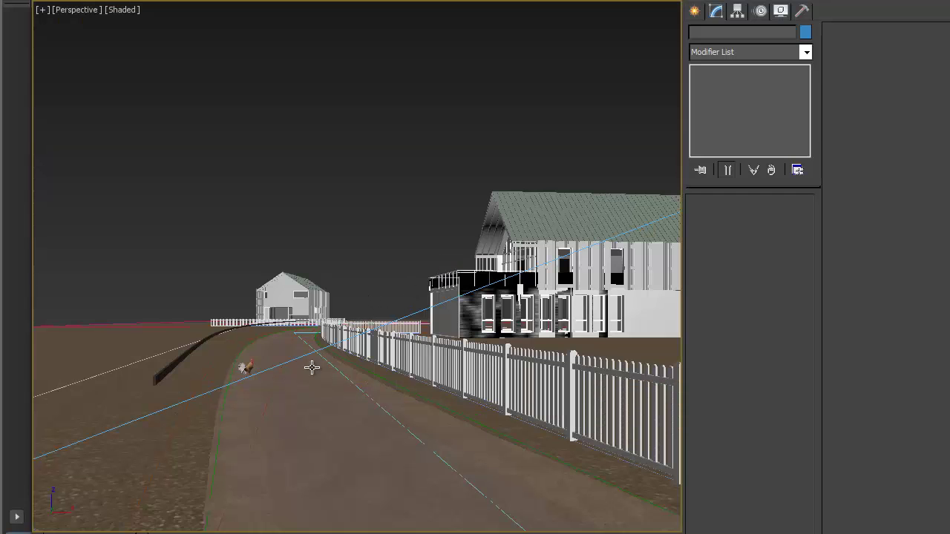
{"action": "left_click", "coordinate": [215, 461]}
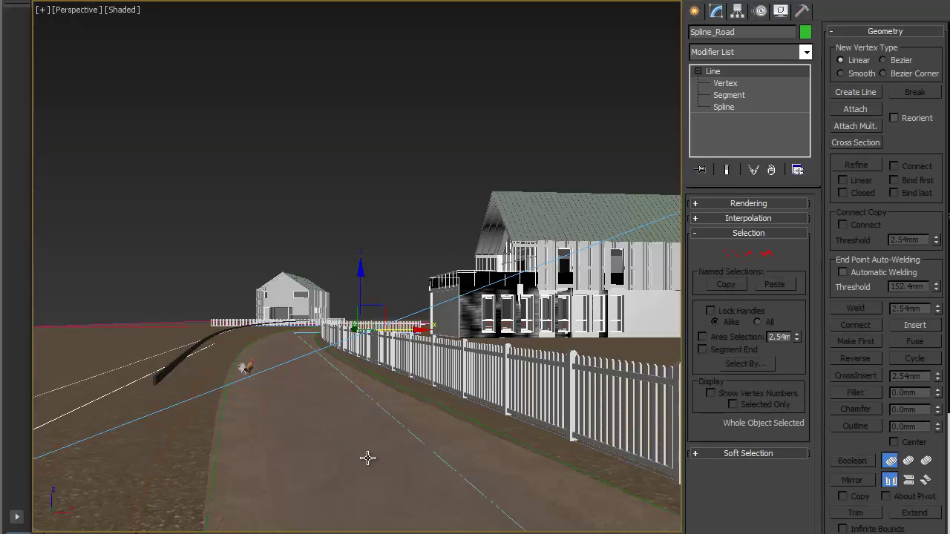
{"action": "middle_click_drag", "start_coordinate": [367, 456], "coordinate": [363, 428], "text": "alt"}
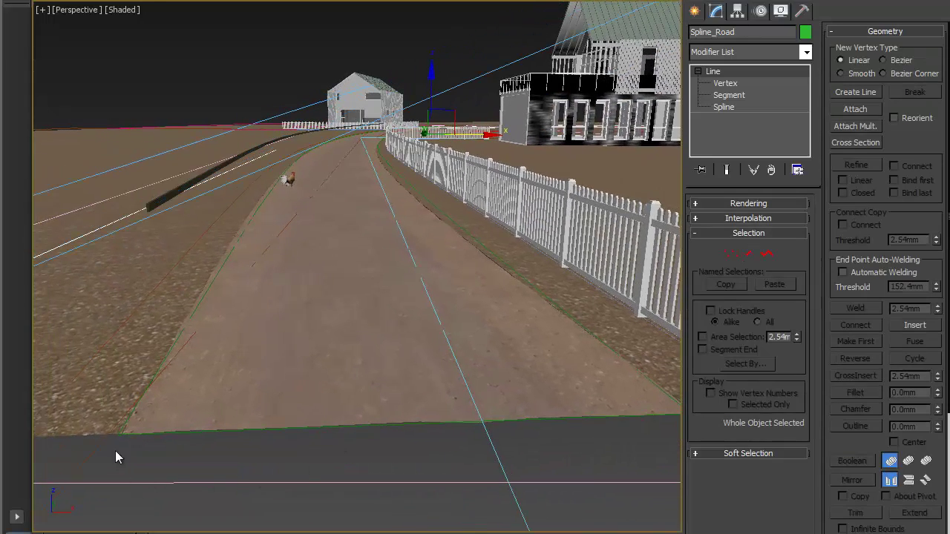
{"action": "left_click", "coordinate": [606, 398]}
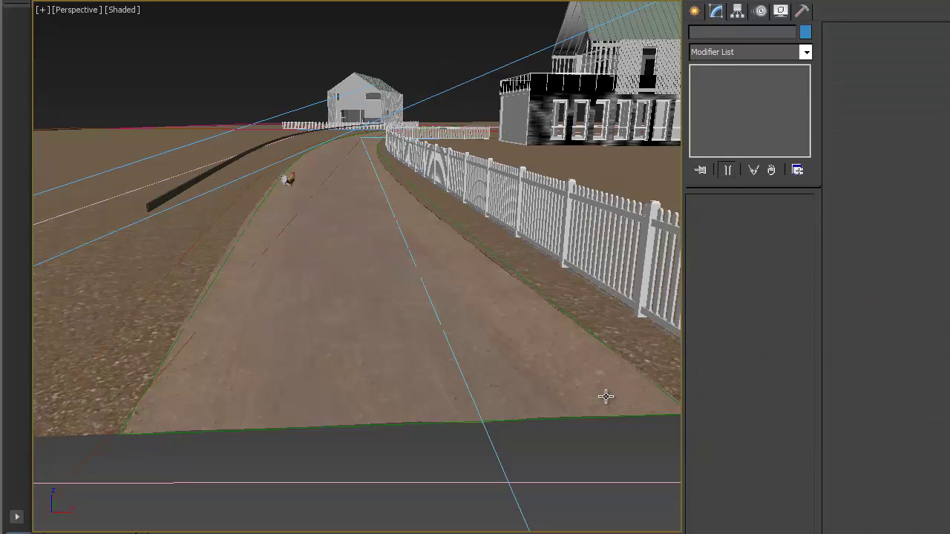
Create a Forest Pro 3 scatter, Forest001, on Spline_Road and view it from above.
{"action": "left_click", "coordinate": [696, 12]}
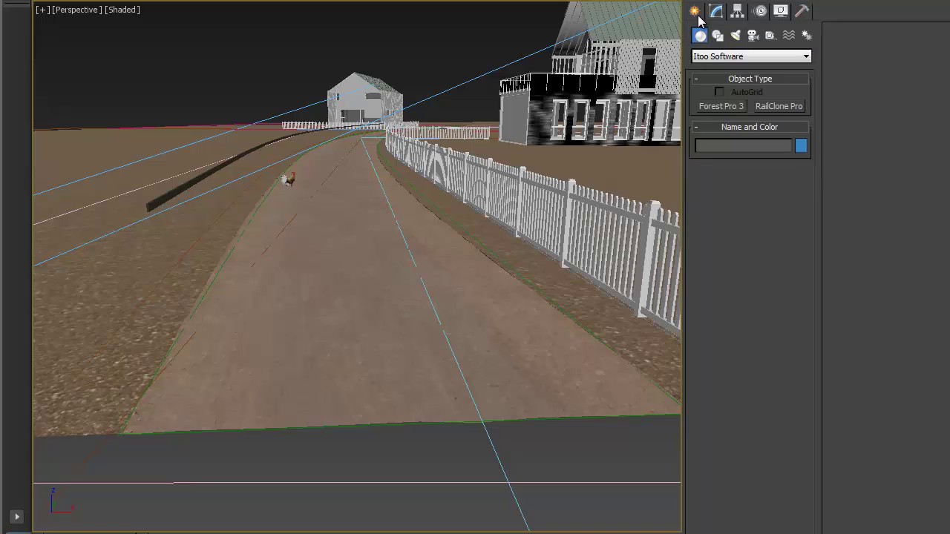
{"action": "left_click", "coordinate": [711, 105]}
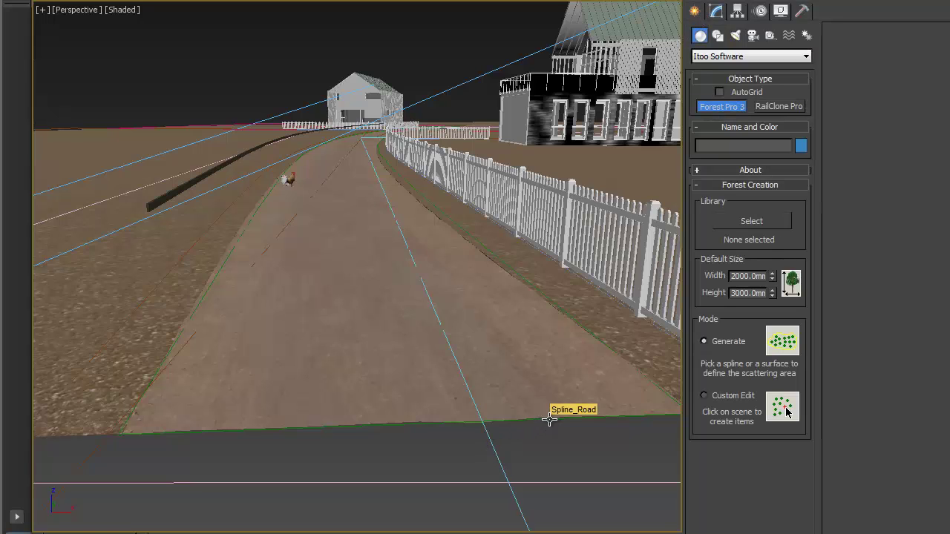
{"action": "left_click", "coordinate": [549, 420]}
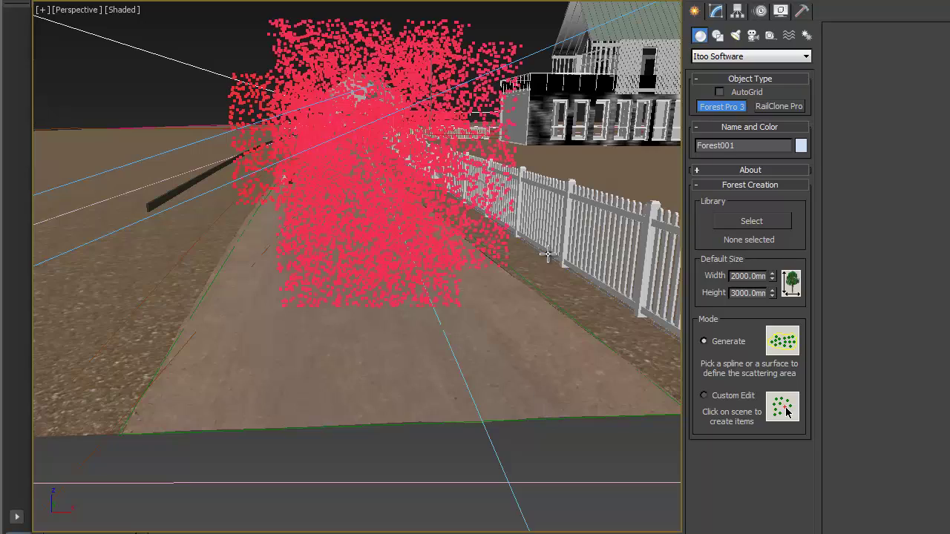
{"action": "scroll", "coordinate": [549, 260], "scroll_direction": "down", "scroll_amount": 10}
{"action": "middle_click_drag", "start_coordinate": [547, 265], "coordinate": [581, 281], "text": "alt"}
Add grass01 and grass02 to Forest001's geometry list and delete the default plane entry.
{"action": "left_click", "coordinate": [717, 10]}
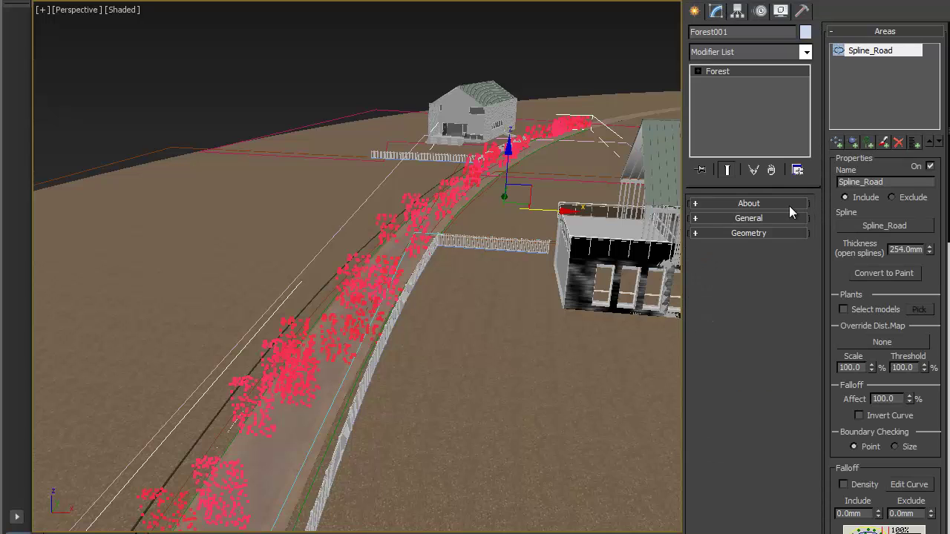
{"action": "left_click", "coordinate": [740, 232]}
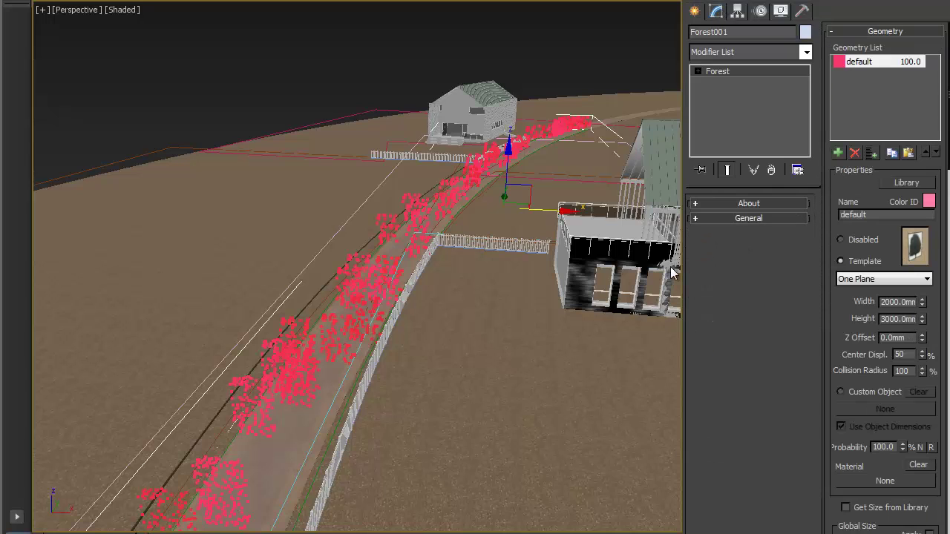
{"action": "left_click", "coordinate": [873, 153]}
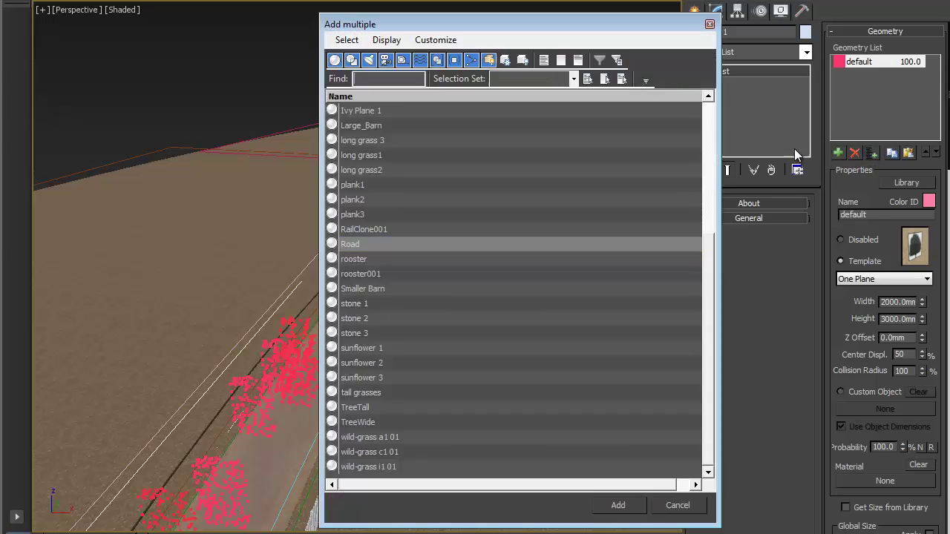
{"action": "left_click_drag", "start_coordinate": [708, 271], "coordinate": [723, 144]}
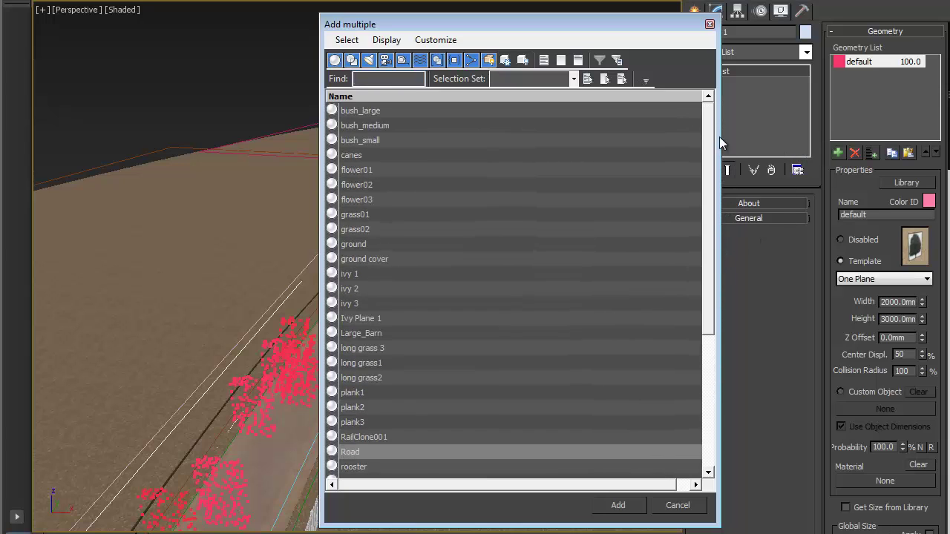
{"action": "left_click", "coordinate": [355, 215]}
{"action": "left_click", "coordinate": [364, 230], "text": "ctrl"}
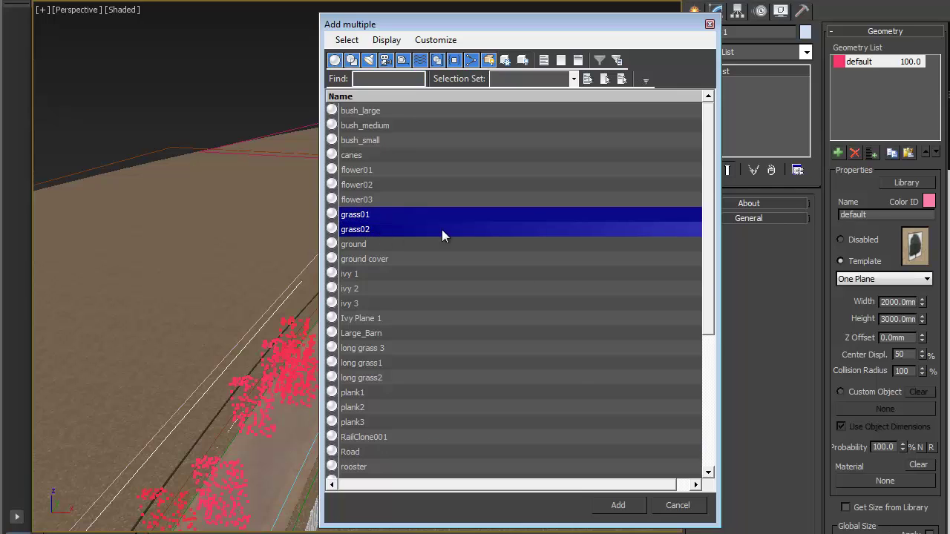
{"action": "left_click", "coordinate": [618, 505]}
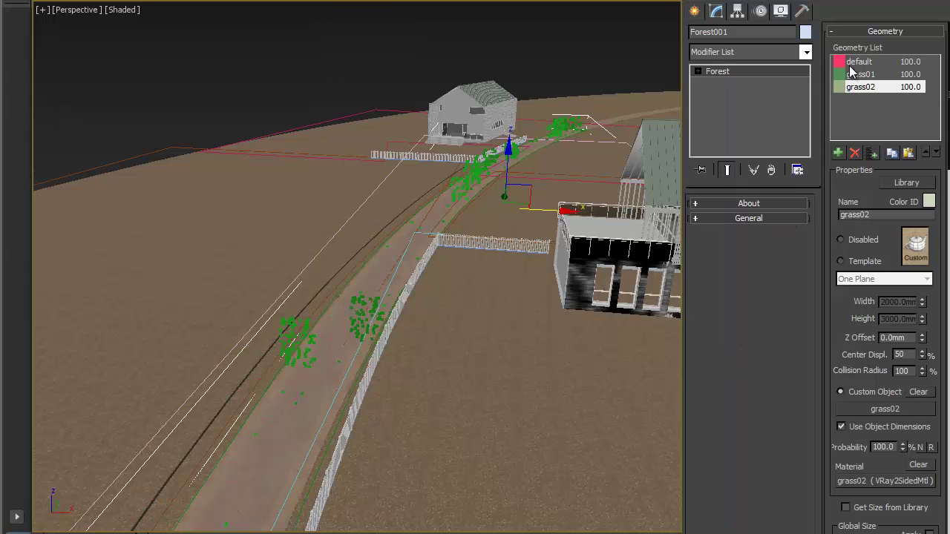
{"action": "left_click", "coordinate": [849, 65]}
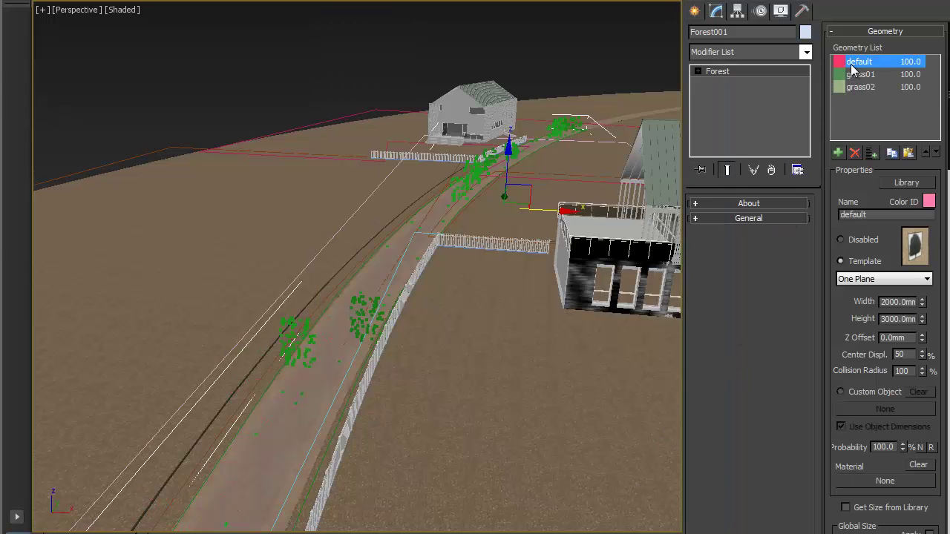
{"action": "left_click", "coordinate": [860, 153]}
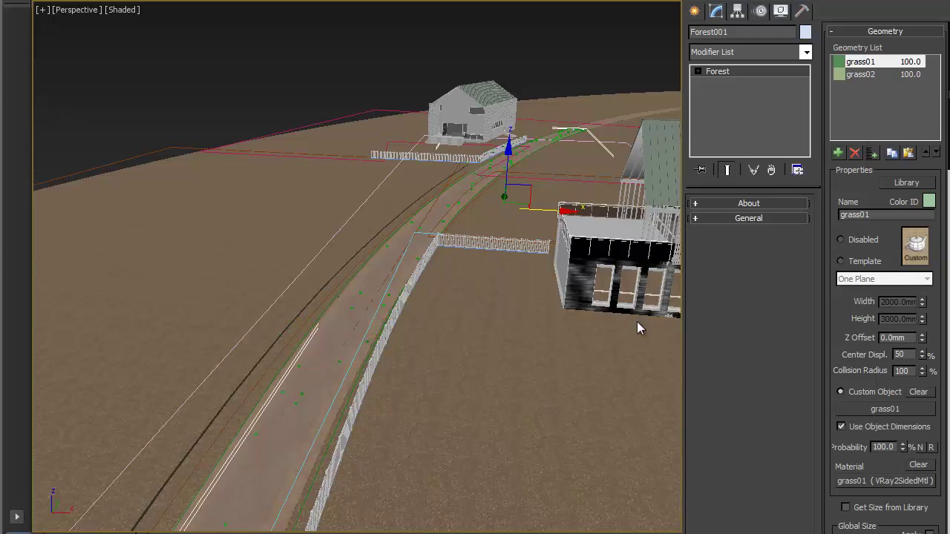
Orbit closer along the road, collapse Geometry, Areas and Transform, and expand Distribution Map.
{"action": "middle_click_drag", "start_coordinate": [377, 452], "coordinate": [450, 322]}
{"action": "scroll", "coordinate": [450, 367], "scroll_direction": "down", "scroll_amount": 5}
{"action": "scroll", "coordinate": [512, 291], "scroll_direction": "up", "scroll_amount": 5}
{"action": "mouse_move", "coordinate": [511, 290]}
{"action": "middle_mouse_down"}
{"action": "mouse_move", "coordinate": [509, 276]}
{"action": "mouse_move", "coordinate": [501, 284]}
{"action": "middle_mouse_up"}
{"action": "middle_click_drag", "start_coordinate": [515, 229], "coordinate": [524, 272], "text": "alt"}
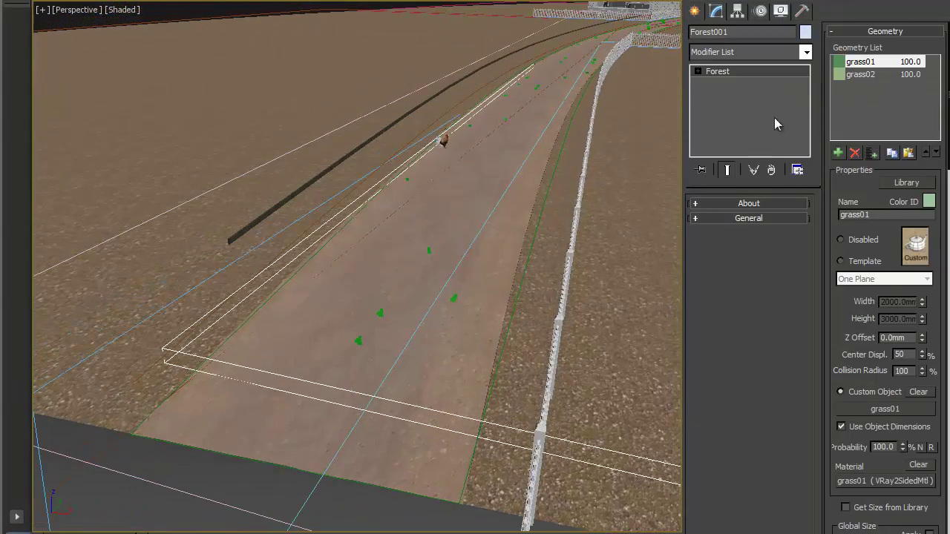
{"action": "left_click", "coordinate": [850, 32]}
{"action": "left_click", "coordinate": [857, 30]}
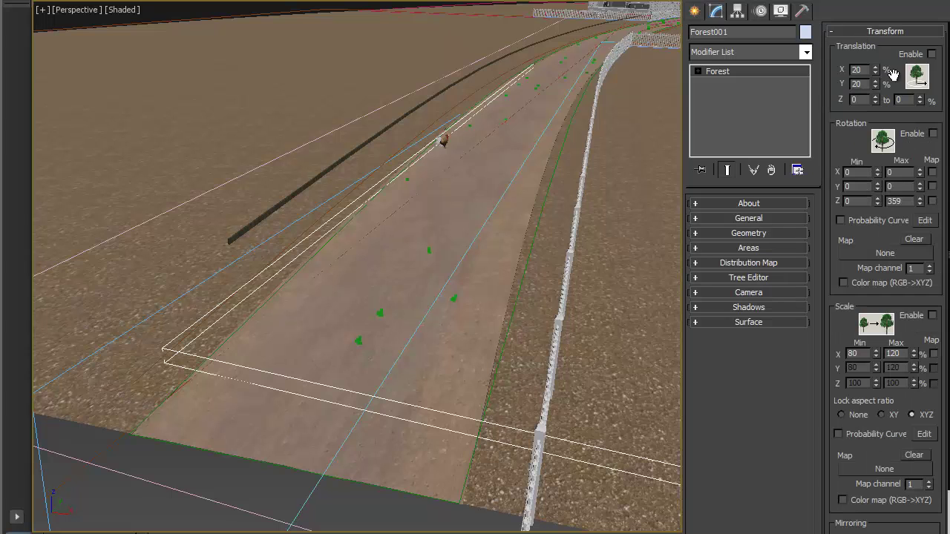
{"action": "left_click", "coordinate": [861, 31]}
{"action": "left_click", "coordinate": [758, 263]}
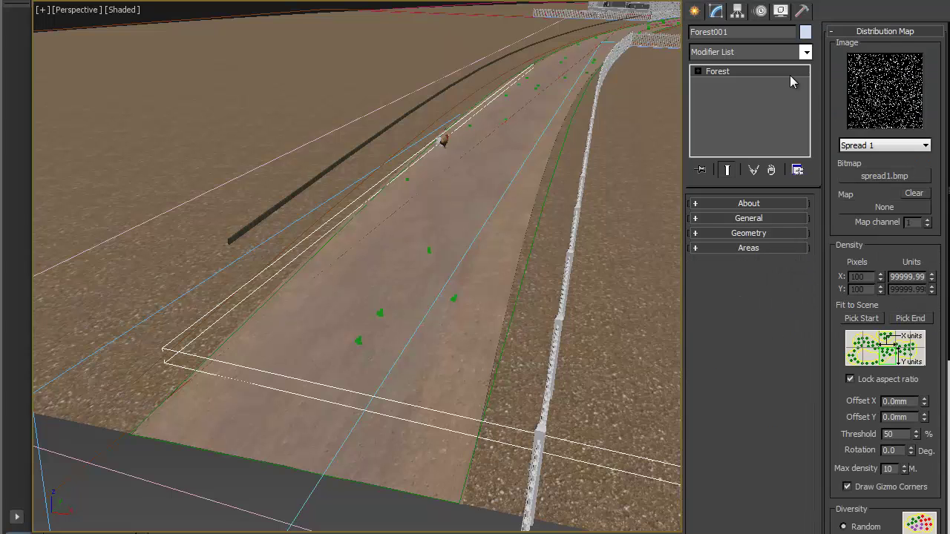
Choose the Dense distribution map and set its X units to 4500 mm.
{"action": "left_click", "coordinate": [895, 148]}
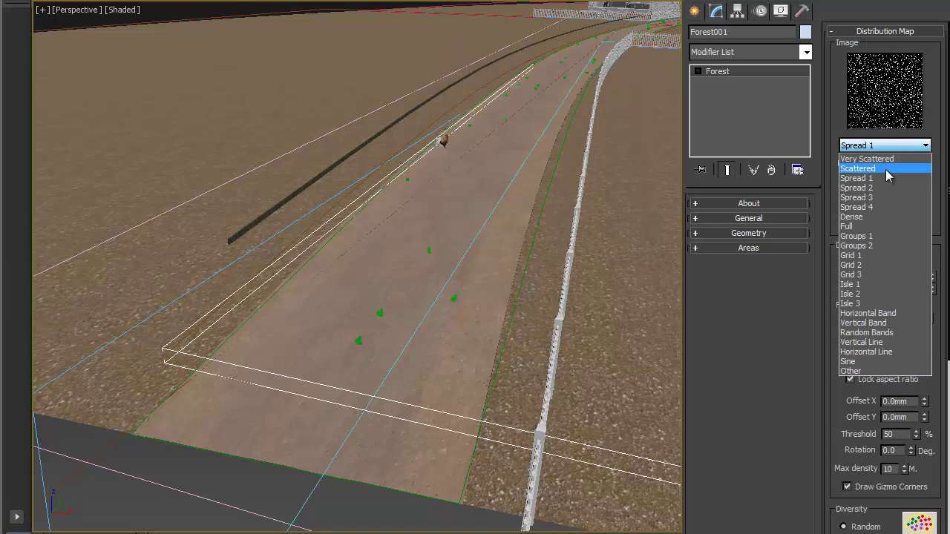
{"action": "left_click", "coordinate": [889, 215]}
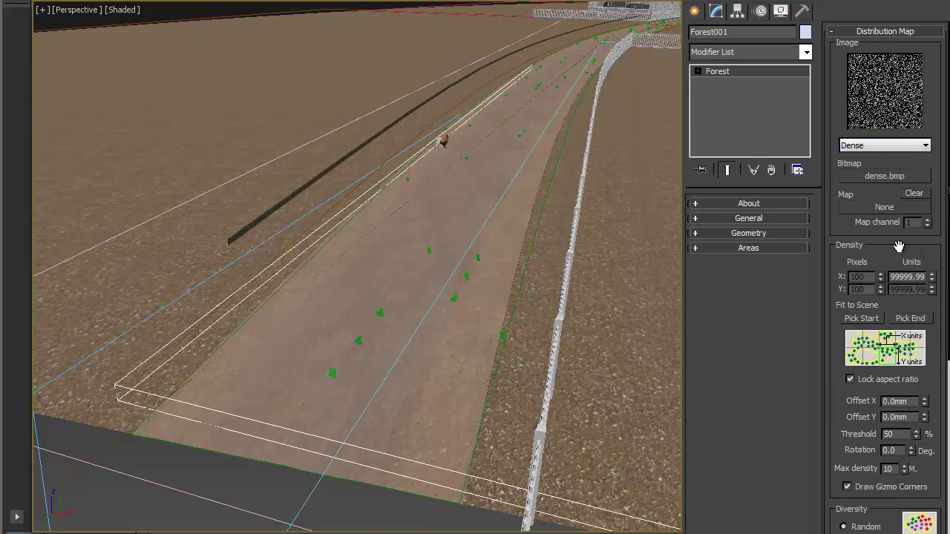
{"action": "left_click", "coordinate": [916, 278]}
{"action": "type", "text": "4500.0m"}
{"action": "key", "text": "Return"}
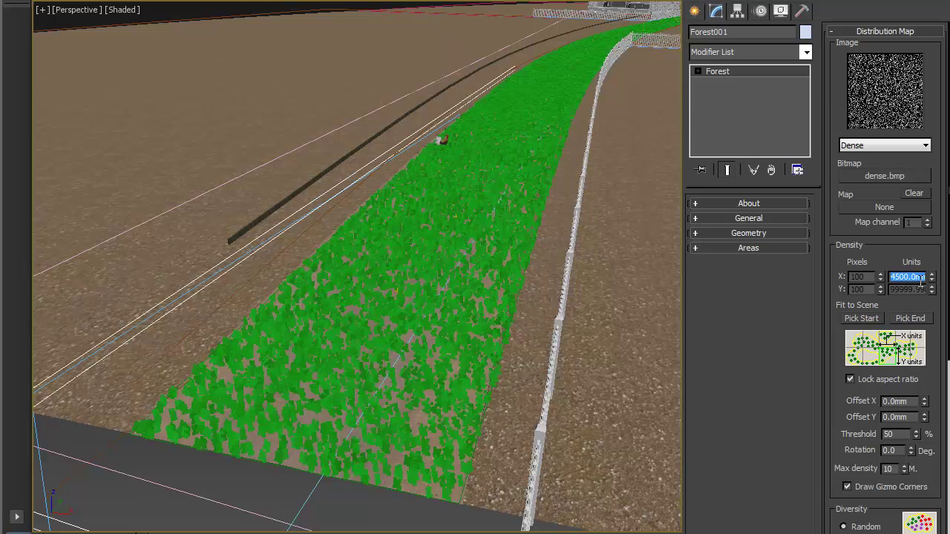
In the Transform rollout, enable random translation with X set to 50%.
{"action": "left_click", "coordinate": [877, 33]}
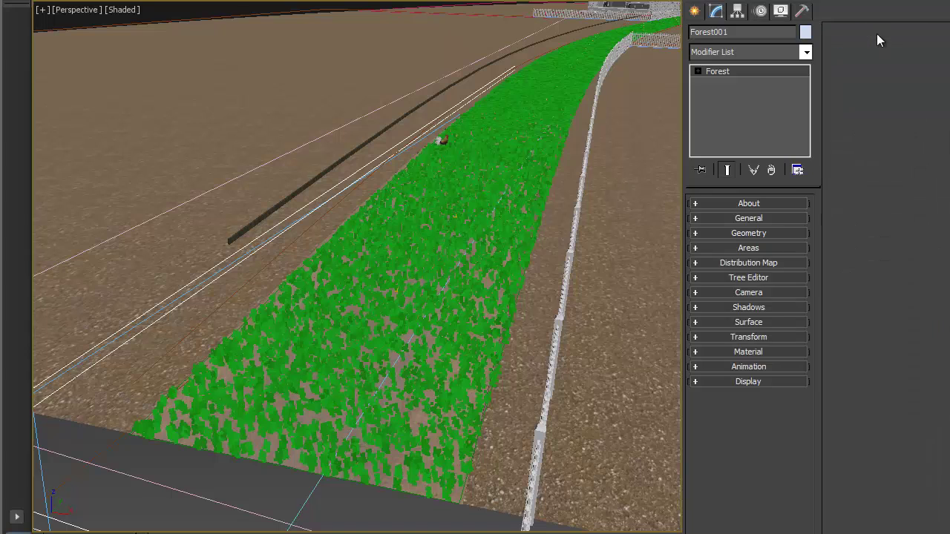
{"action": "left_click", "coordinate": [749, 335]}
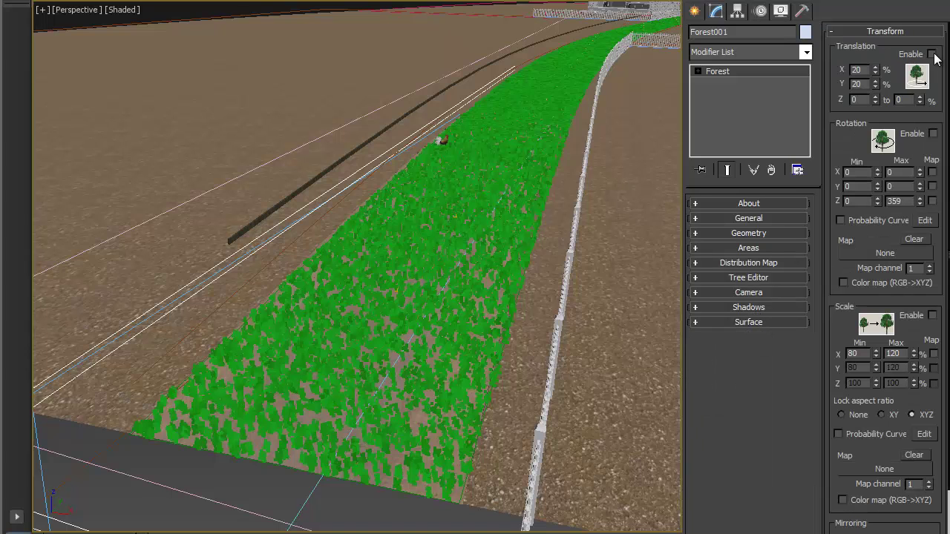
{"action": "left_click", "coordinate": [933, 53]}
{"action": "double_click", "coordinate": [861, 69]}
{"action": "type", "text": "50"}
{"action": "key", "text": "Return"}
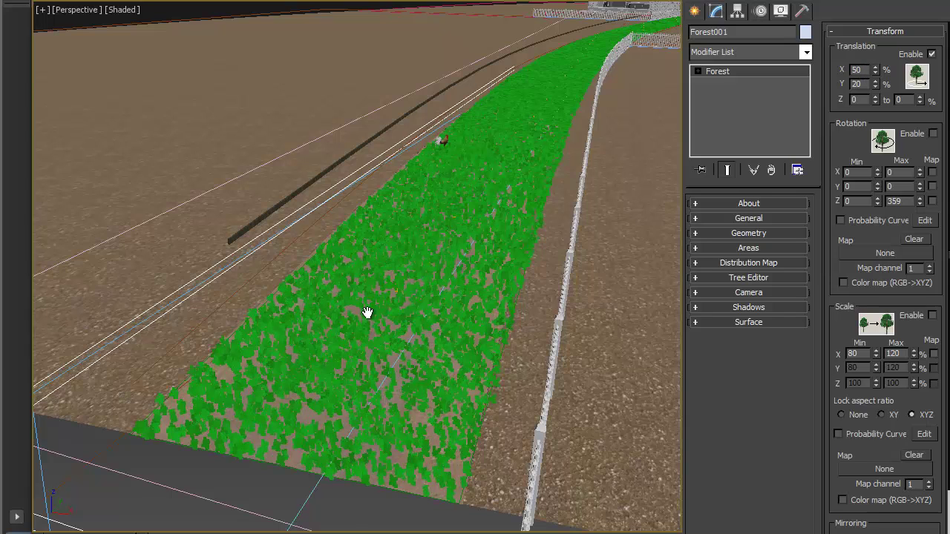
Enable random rotation with X ranging from -15 to 15.
{"action": "left_click", "coordinate": [933, 134]}
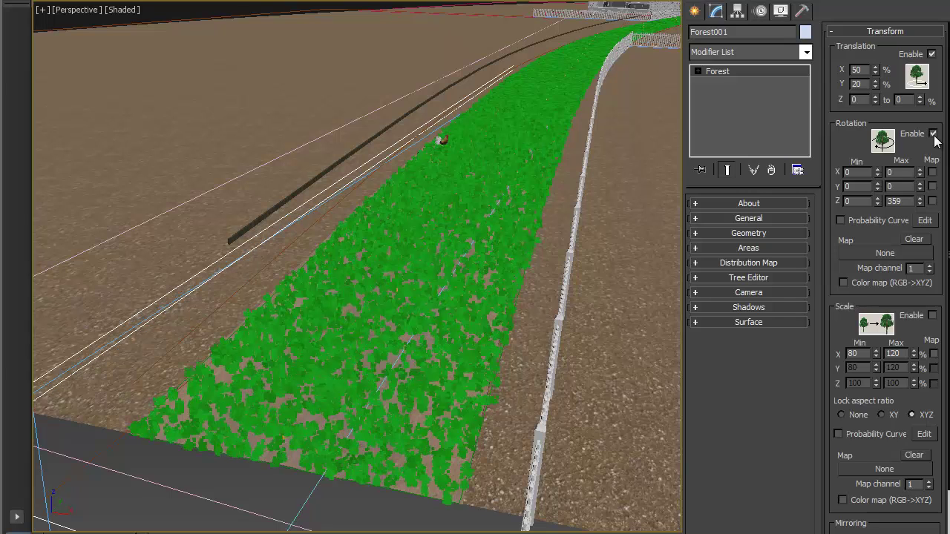
{"action": "left_click", "coordinate": [849, 172]}
{"action": "type", "text": "-15"}
{"action": "key", "text": "Tab"}
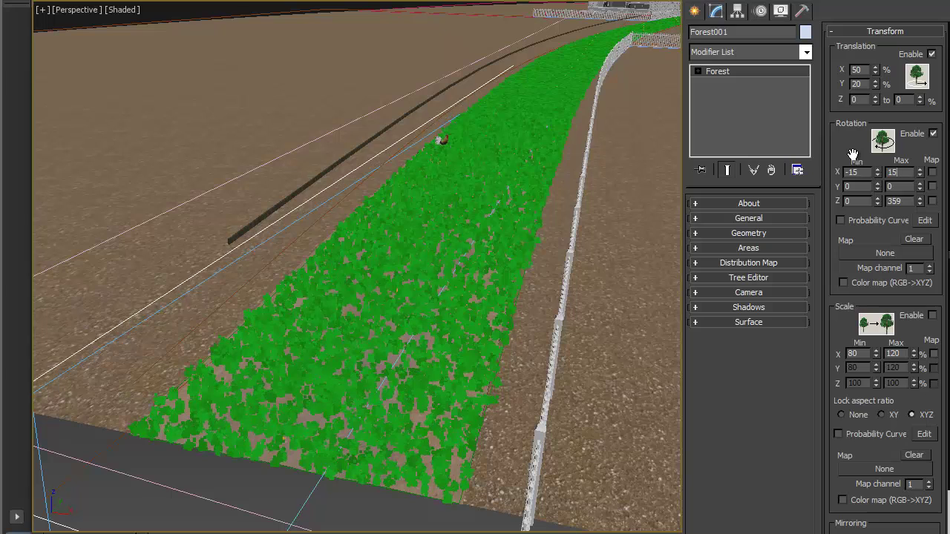
{"action": "type", "text": "15"}
{"action": "key", "text": "Return"}
{"action": "type", "text": "1"}
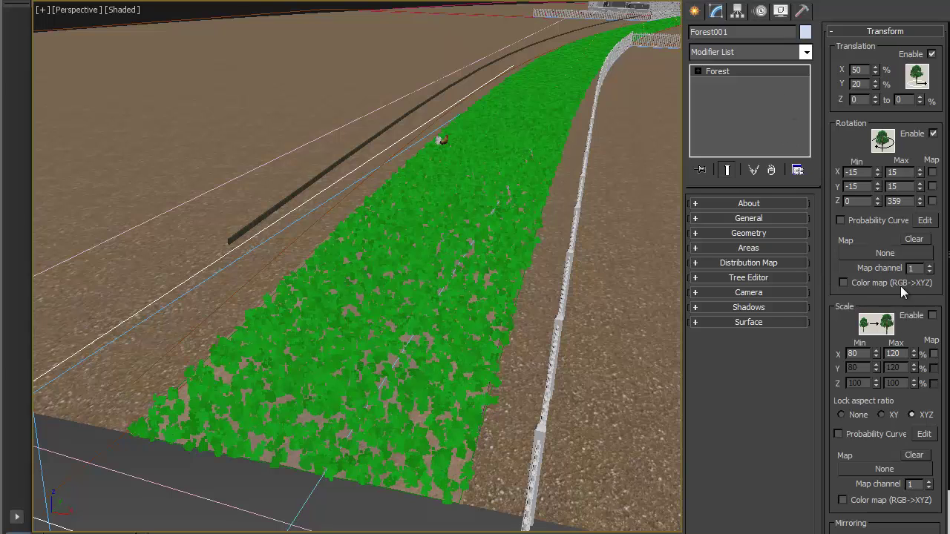
Enable random scale and set the minimum X scale to 70%.
{"action": "scroll", "coordinate": [860, 325], "scroll_direction": "down", "scroll_amount": 1}
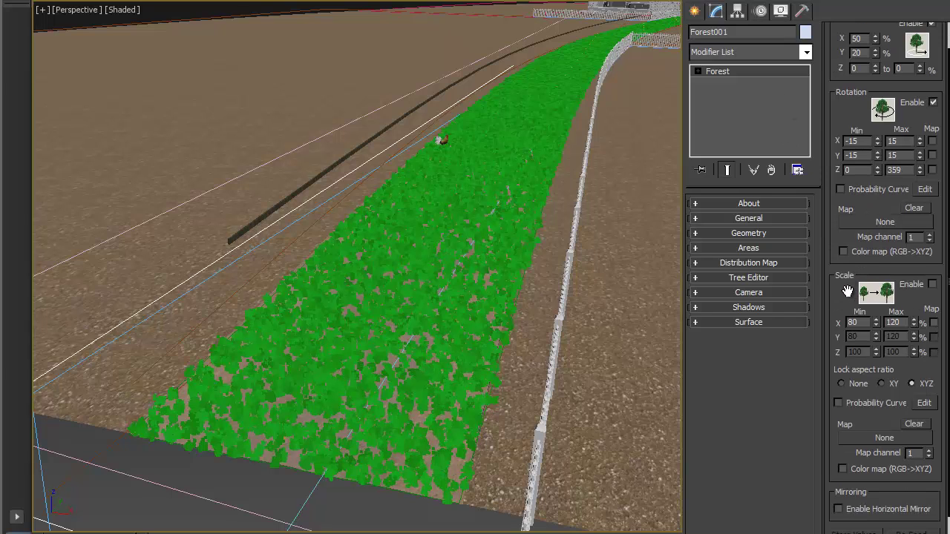
{"action": "left_click", "coordinate": [933, 281]}
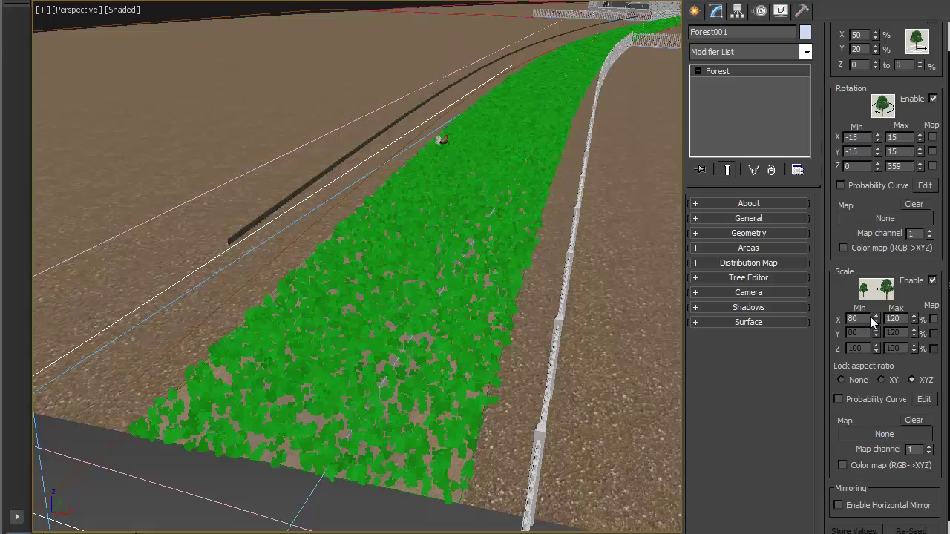
{"action": "double_click", "coordinate": [869, 319]}
{"action": "type", "text": "70"}
{"action": "key", "text": "Tab"}
{"action": "type", "text": "1"}
Collapse Transform, dismiss the hidden-items warning, and set the distribution Threshold to 30%.
{"action": "left_click", "coordinate": [930, 299]}
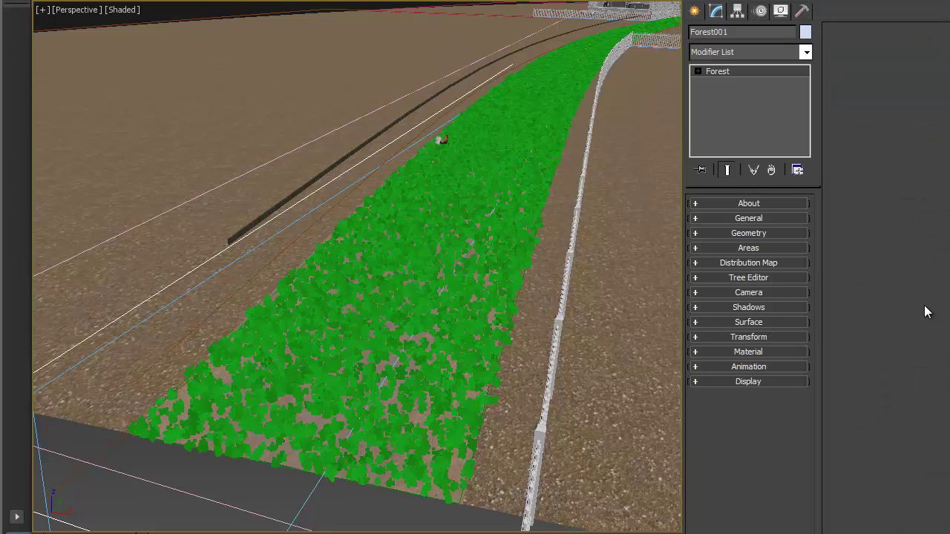
{"action": "left_click", "coordinate": [791, 265]}
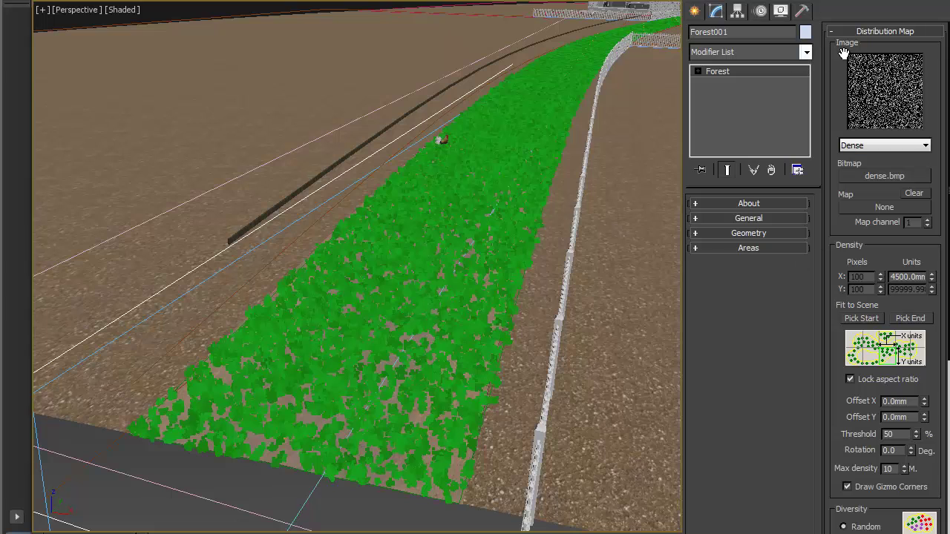
{"action": "scroll", "coordinate": [861, 420], "scroll_direction": "down", "scroll_amount": 1}
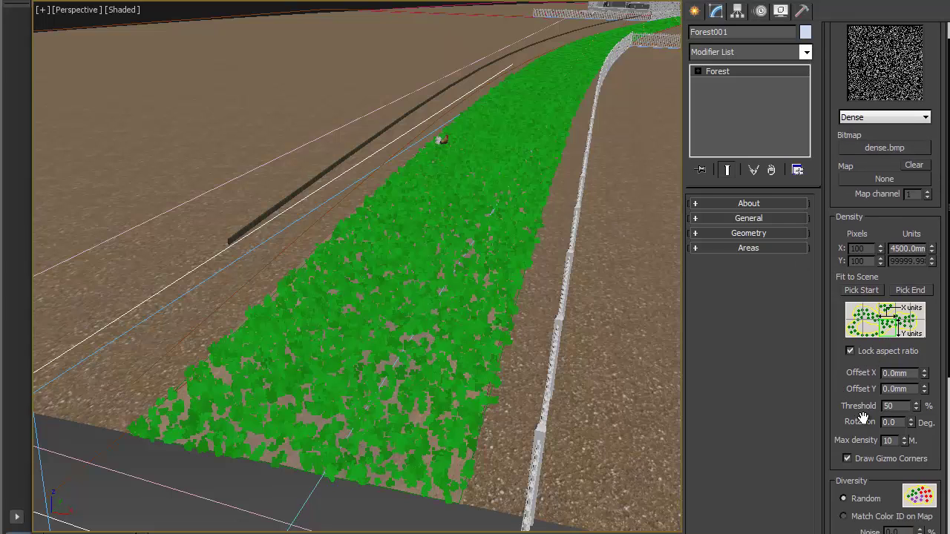
{"action": "left_click", "coordinate": [916, 403]}
{"action": "left_click_drag", "start_coordinate": [918, 407], "coordinate": [920, 422]}
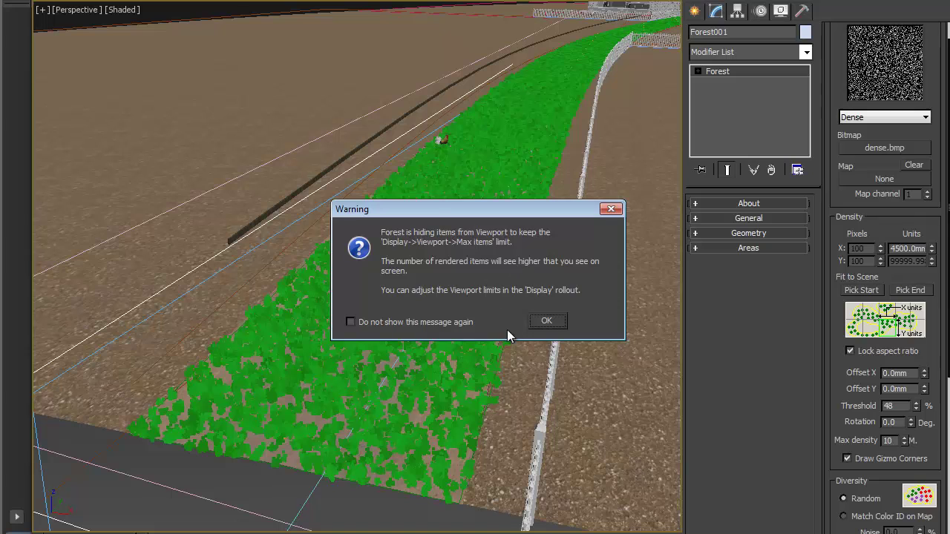
{"action": "left_click", "coordinate": [544, 321]}
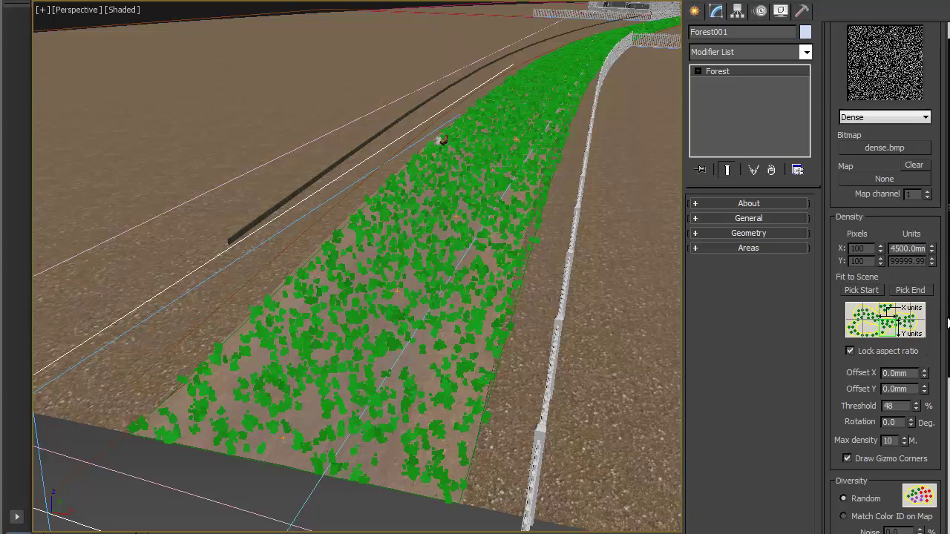
{"action": "double_click", "coordinate": [910, 407]}
{"action": "key", "text": "Return"}
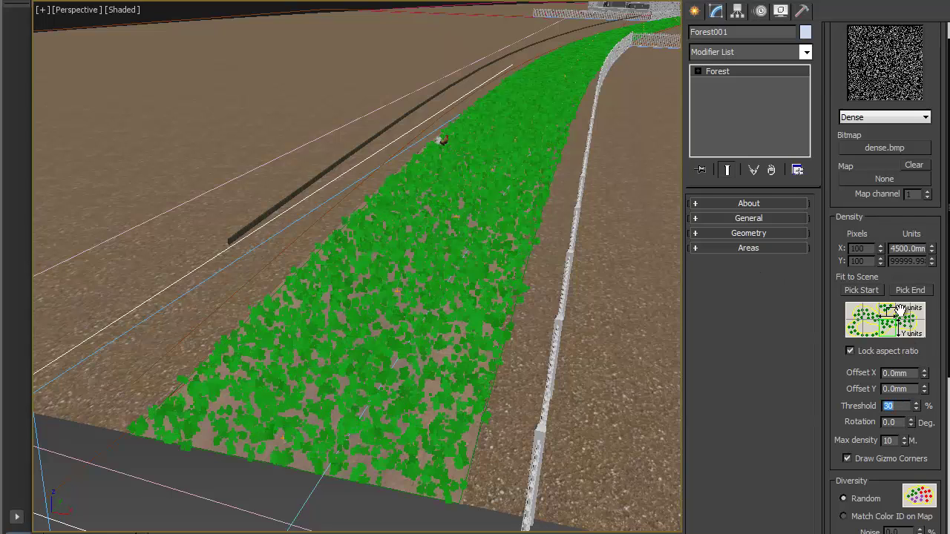
{"action": "scroll", "coordinate": [870, 201], "scroll_direction": "up", "scroll_amount": 2}
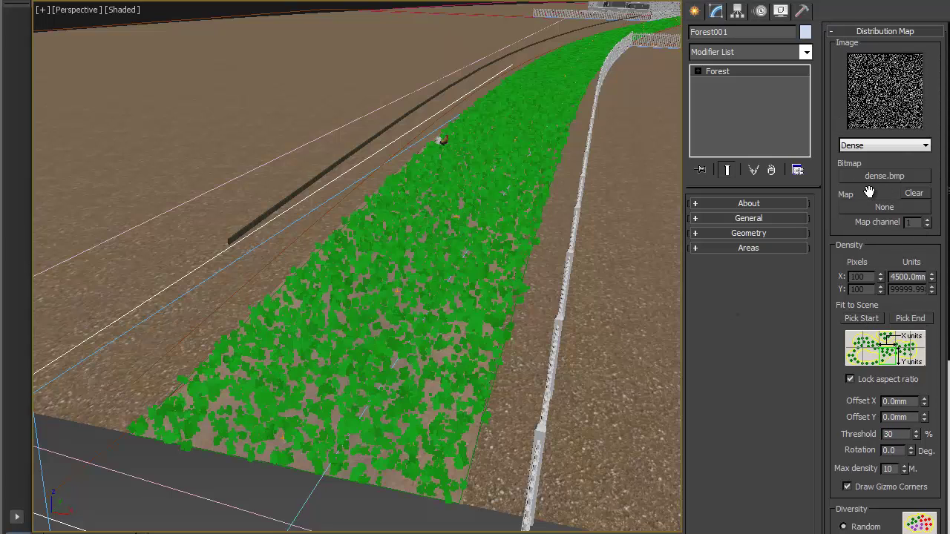
{"action": "scroll", "coordinate": [848, 85], "scroll_direction": "down", "scroll_amount": 1}
{"action": "scroll", "coordinate": [861, 59], "scroll_direction": "up", "scroll_amount": 1}
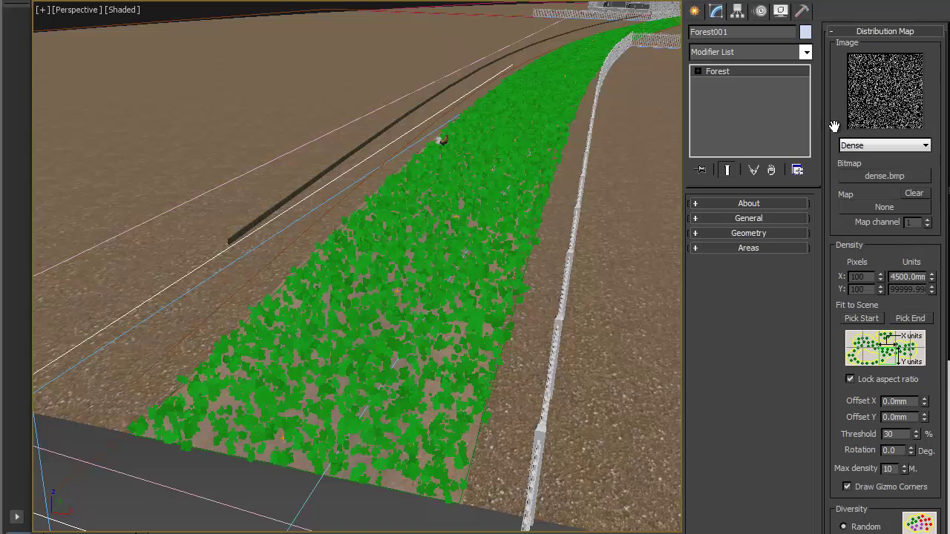
Enable Falloff Density for the Spline_Road area and open its density falloff curve.
{"action": "left_click", "coordinate": [878, 30]}
{"action": "left_click", "coordinate": [732, 249]}
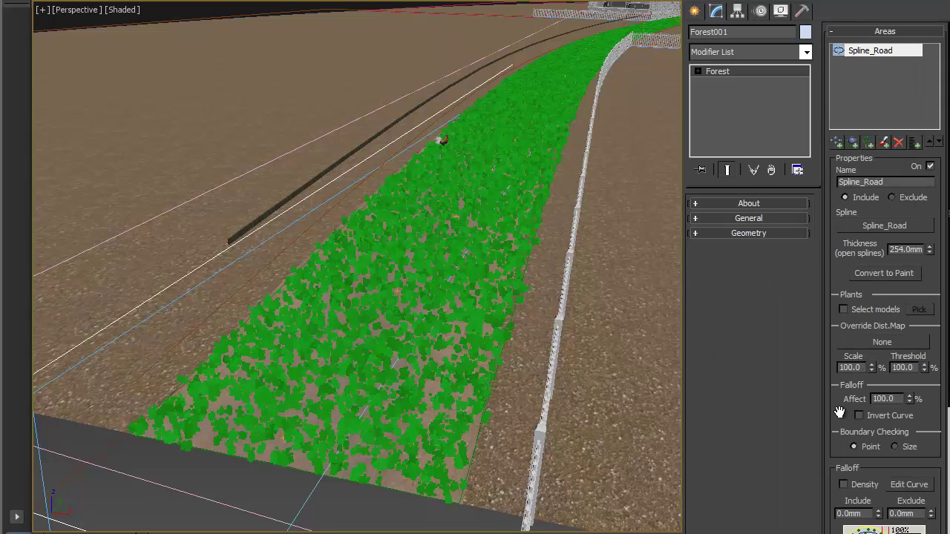
{"action": "left_click_drag", "start_coordinate": [840, 410], "coordinate": [828, 175]}
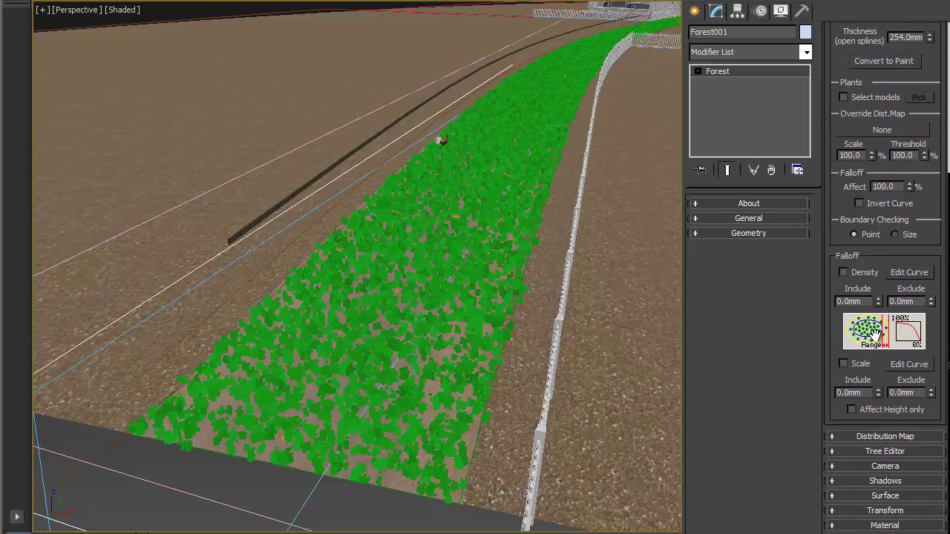
{"action": "left_click", "coordinate": [862, 272]}
{"action": "middle_click_drag", "start_coordinate": [434, 367], "coordinate": [462, 345], "text": "alt"}
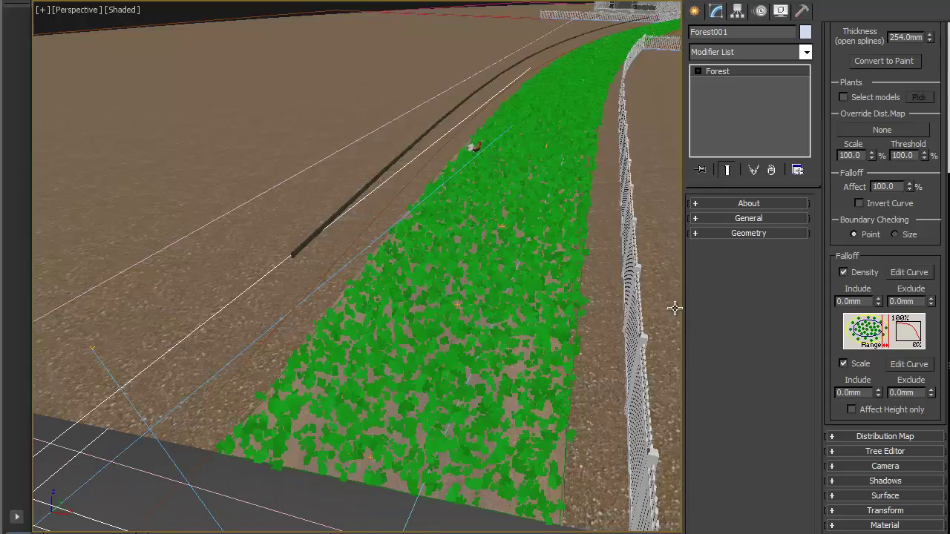
{"action": "middle_click_drag", "start_coordinate": [580, 300], "coordinate": [602, 215]}
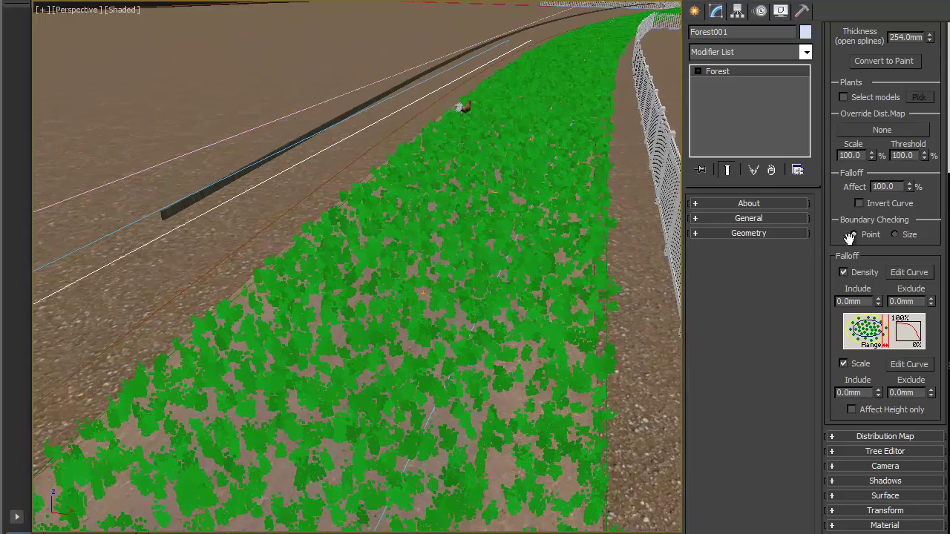
{"action": "left_click", "coordinate": [907, 273]}
Open the Area Scale Falloff curve below the density curve and widen the road view.
{"action": "left_click_drag", "start_coordinate": [237, 16], "coordinate": [230, 0]}
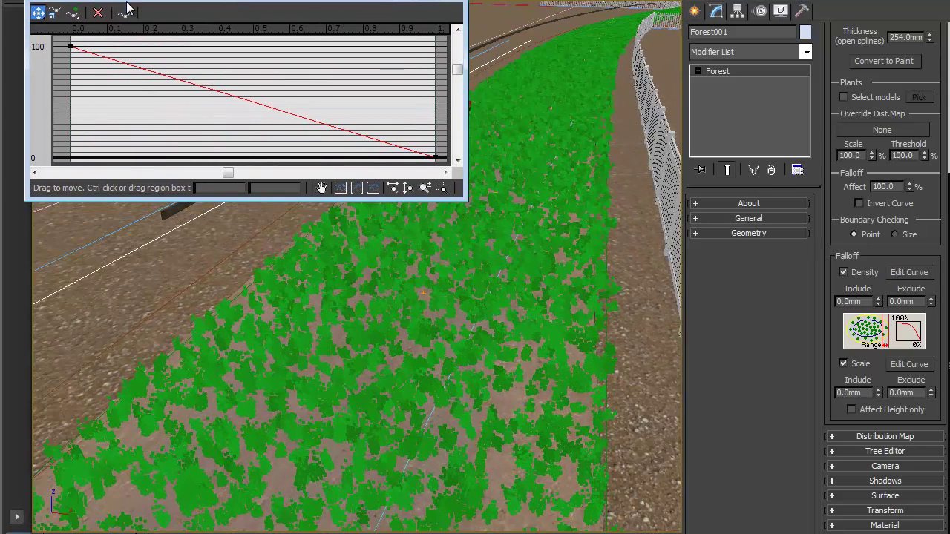
{"action": "left_click", "coordinate": [902, 365]}
{"action": "left_click_drag", "start_coordinate": [293, 13], "coordinate": [279, 219]}
{"action": "middle_click_drag", "start_coordinate": [560, 302], "coordinate": [668, 305], "text": "alt"}
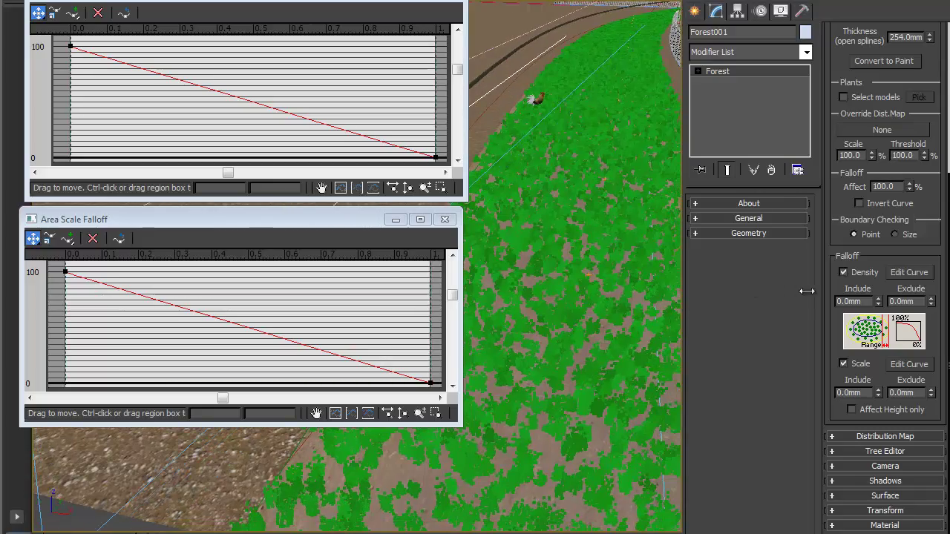
{"action": "left_click_drag", "start_coordinate": [806, 291], "coordinate": [824, 293]}
{"action": "mouse_move", "coordinate": [724, 290]}
{"action": "middle_mouse_down"}
{"action": "mouse_move", "coordinate": [706, 282]}
{"action": "mouse_move", "coordinate": [717, 282]}
{"action": "middle_mouse_up"}
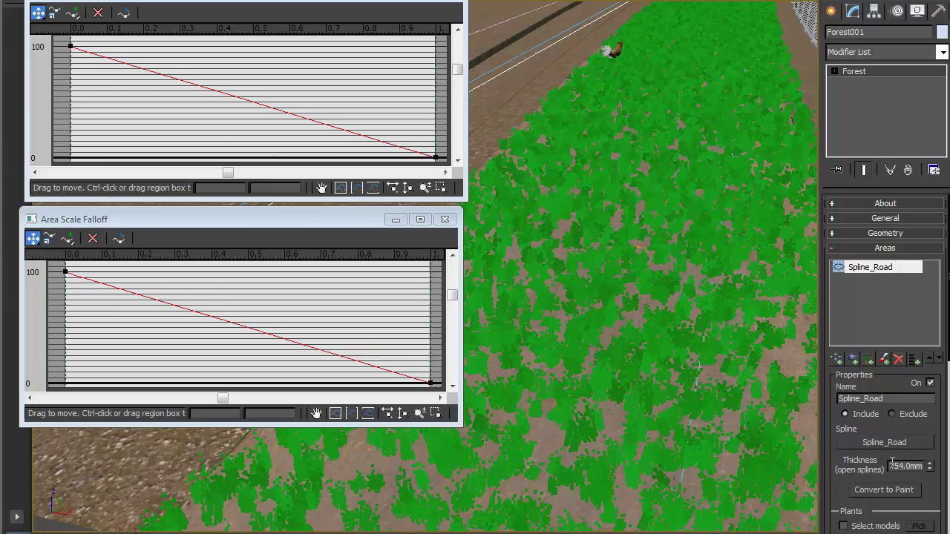
{"action": "left_click_drag", "start_coordinate": [866, 429], "coordinate": [867, 335]}
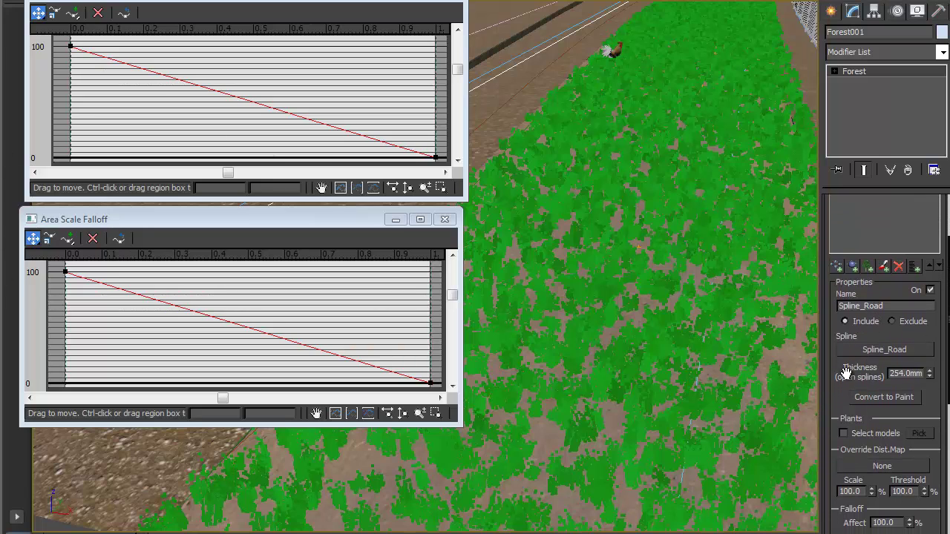
{"action": "scroll", "coordinate": [856, 407], "scroll_direction": "down", "scroll_amount": 4}
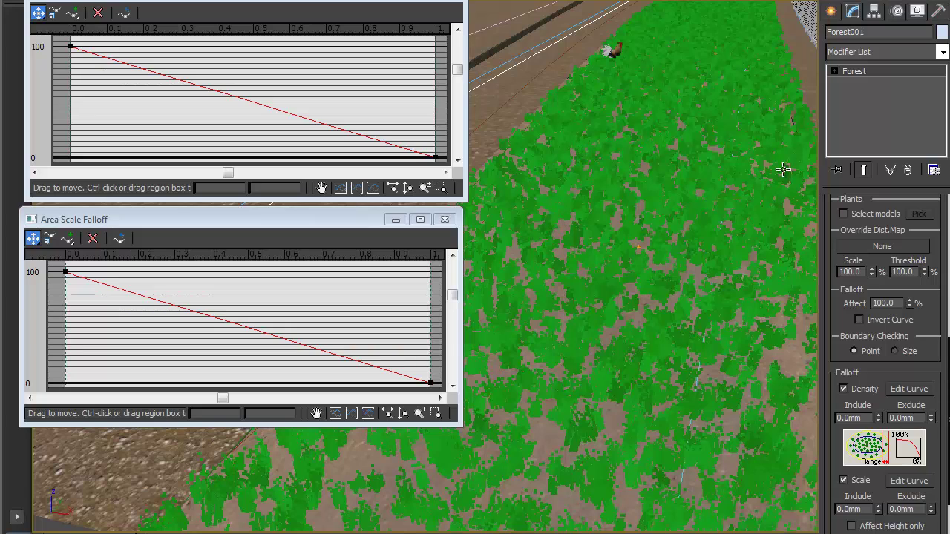
Set both the Density and Scale Include distances to 2000mm.
{"action": "double_click", "coordinate": [871, 418]}
{"action": "type", "text": "2000"}
{"action": "key", "text": "Tab"}
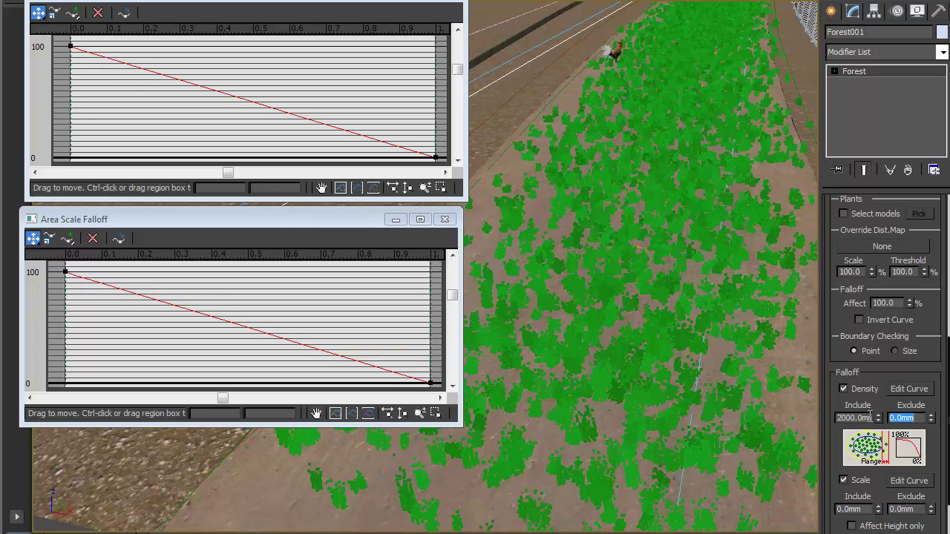
{"action": "key", "text": "Tab"}
{"action": "type", "text": "2000"}
{"action": "key", "text": "Tab"}
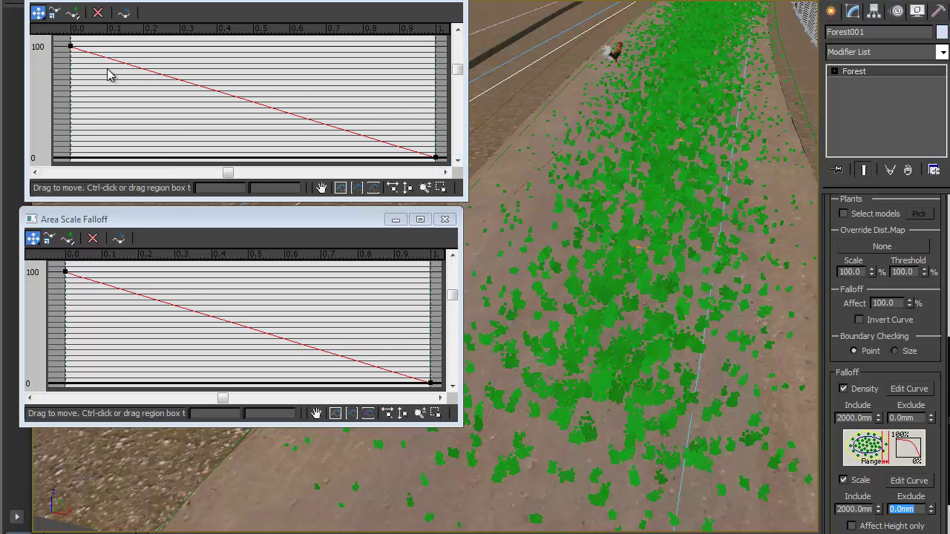
Raise the density curve's end point to 100 and turn off Falloff Scale.
{"action": "left_click", "coordinate": [436, 157]}
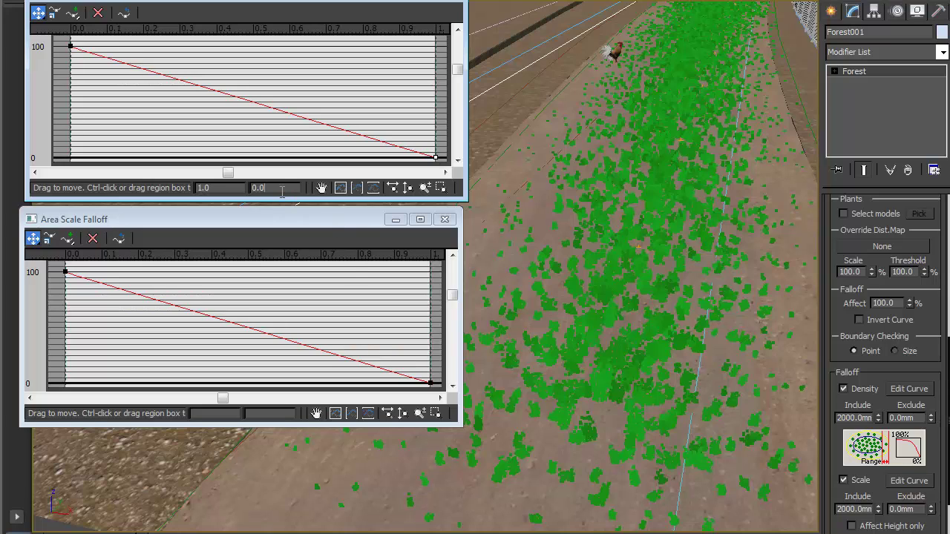
{"action": "key", "text": "Return"}
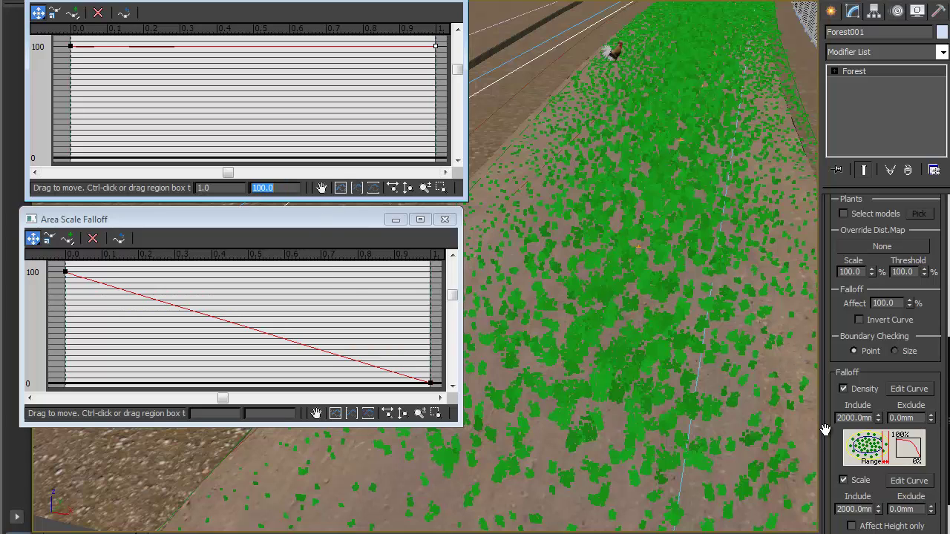
{"action": "left_click", "coordinate": [865, 481]}
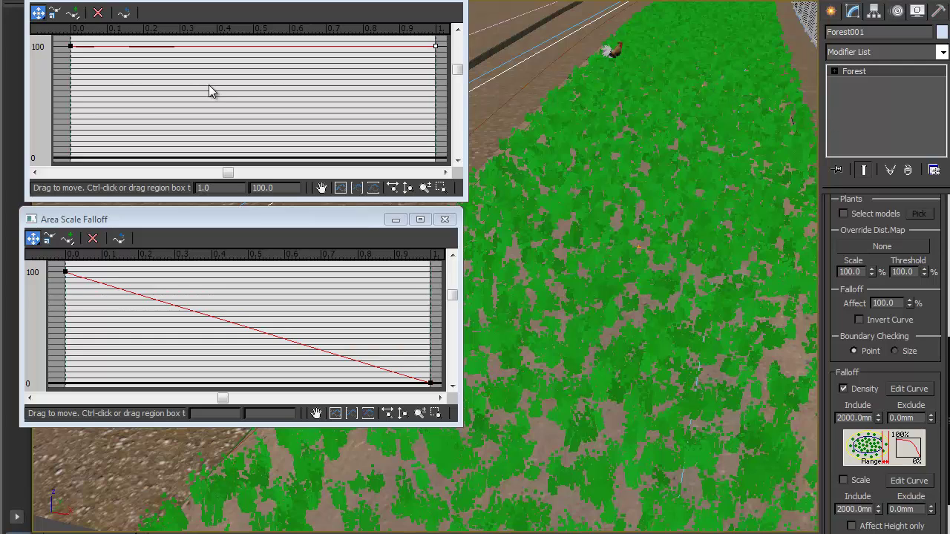
Add four density curve points near 0.215, 0.304, 0.52 and 0.654, dropping the middle two to 0.
{"action": "left_click", "coordinate": [74, 14]}
{"action": "left_click", "coordinate": [149, 46]}
{"action": "left_click", "coordinate": [181, 46]}
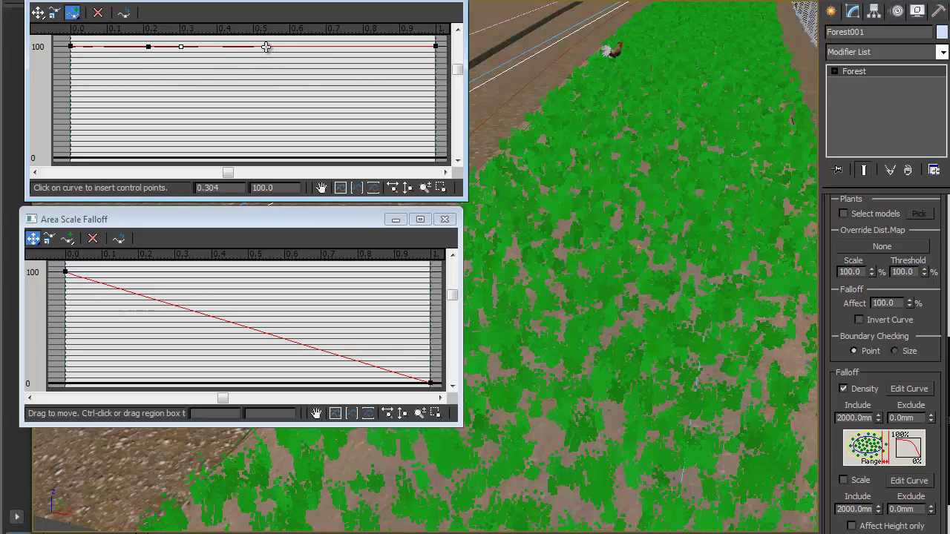
{"action": "left_click", "coordinate": [265, 46]}
{"action": "left_click", "coordinate": [309, 47]}
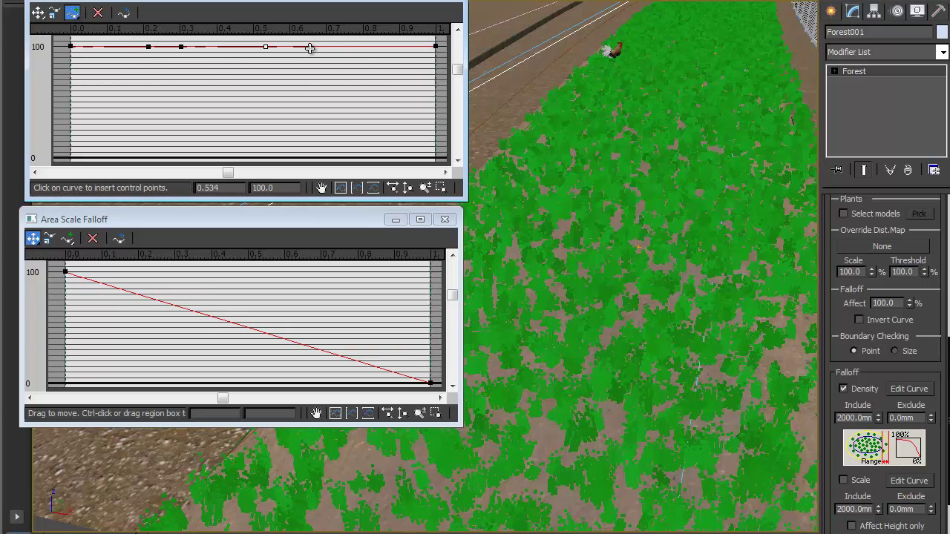
{"action": "left_click", "coordinate": [47, 12]}
{"action": "left_click_drag", "start_coordinate": [277, 72], "coordinate": [171, 44]}
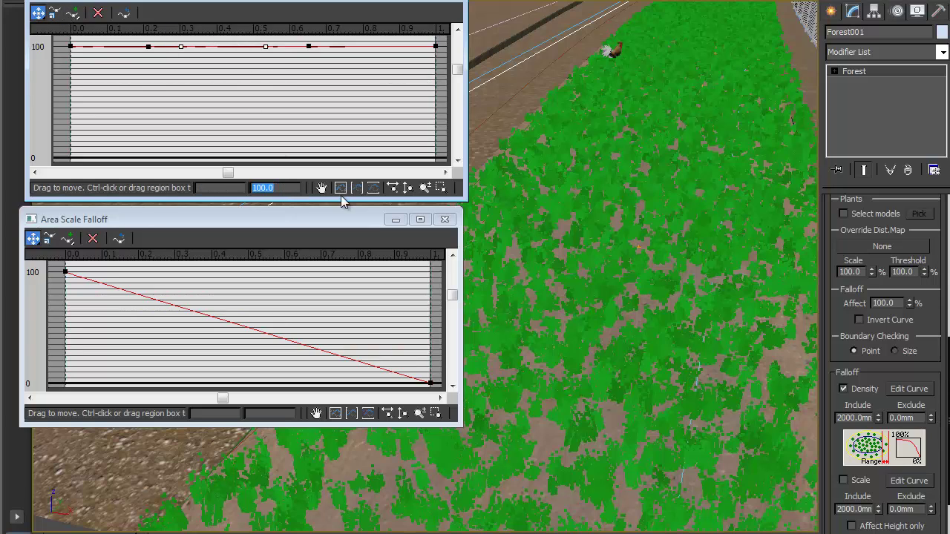
{"action": "type", "text": "0"}
{"action": "key", "text": "Return"}
Slide the curve points horizontally to about 0.82, 0.568, 0.371 and 0.118.
{"action": "middle_click_drag", "start_coordinate": [653, 224], "coordinate": [637, 269], "text": "alt"}
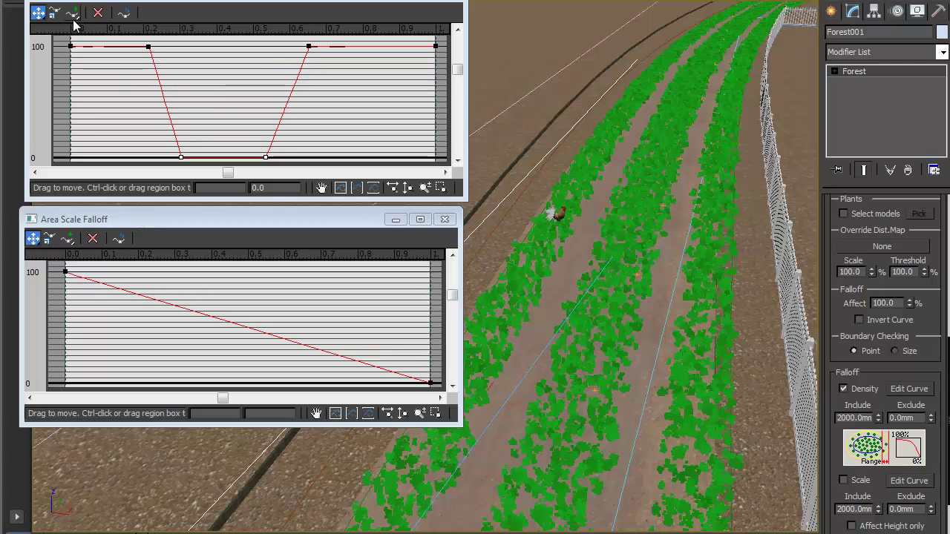
{"action": "left_click_drag", "start_coordinate": [46, 16], "coordinate": [39, 31]}
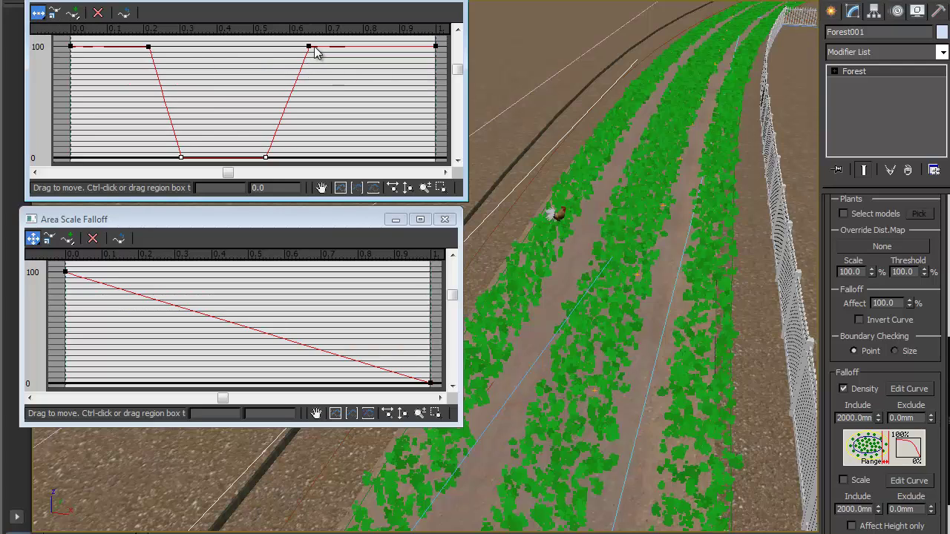
{"action": "left_click_drag", "start_coordinate": [312, 46], "coordinate": [369, 46]}
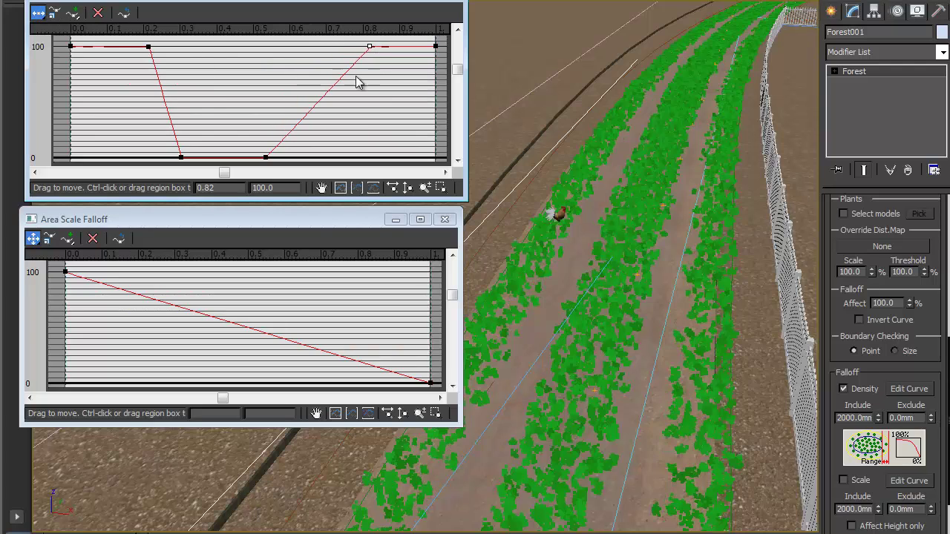
{"action": "left_click_drag", "start_coordinate": [272, 156], "coordinate": [284, 157]}
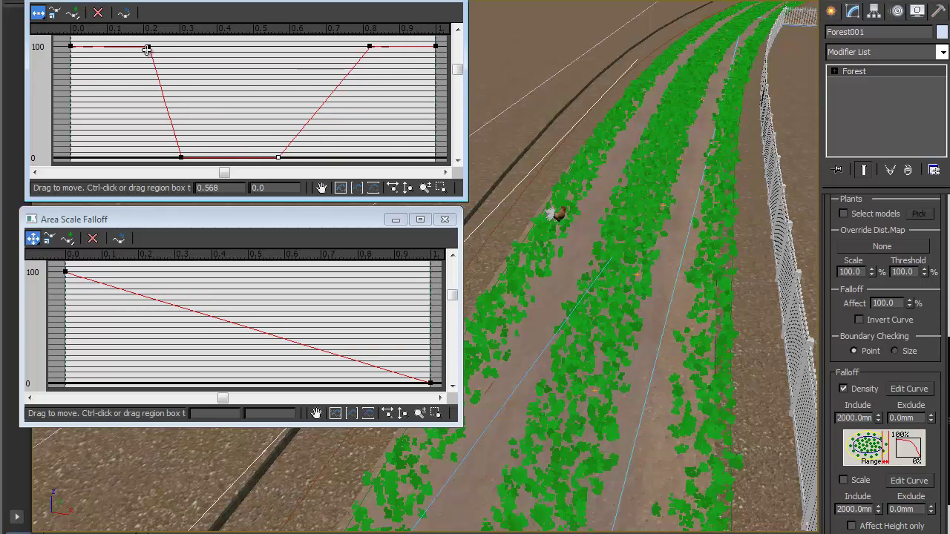
{"action": "left_click_drag", "start_coordinate": [151, 46], "coordinate": [101, 46]}
{"action": "left_click_drag", "start_coordinate": [181, 157], "coordinate": [205, 157]}
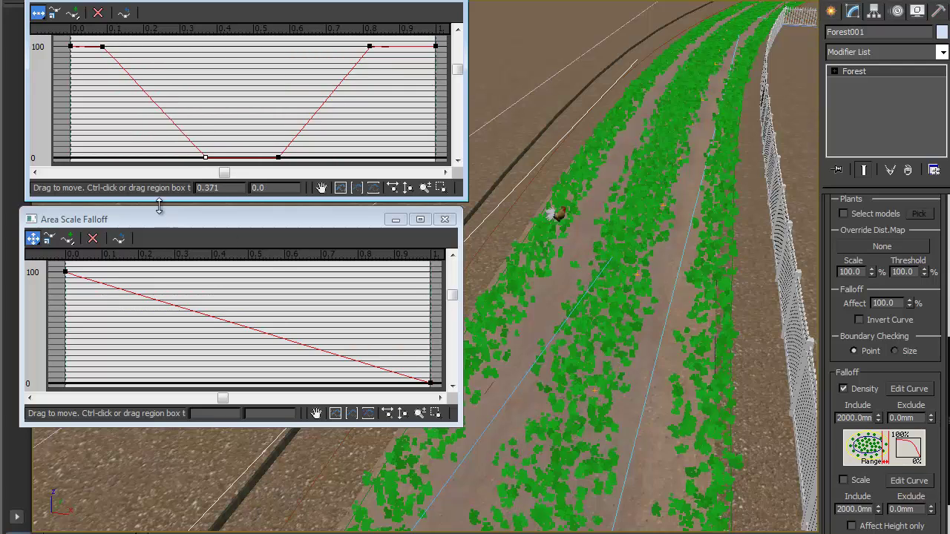
{"action": "mouse_move", "coordinate": [104, 47]}
{"action": "left_mouse_down"}
{"action": "mouse_move", "coordinate": [118, 50]}
{"action": "mouse_move", "coordinate": [97, 54]}
{"action": "left_mouse_up"}
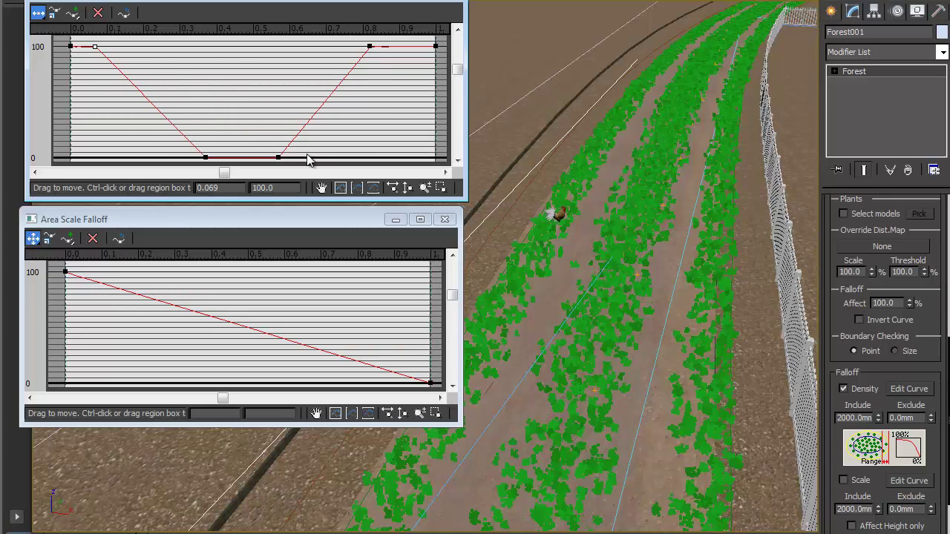
Narrow the zero-density gap and set the full-density return point to 0.741.
{"action": "left_click_drag", "start_coordinate": [205, 157], "coordinate": [215, 157]}
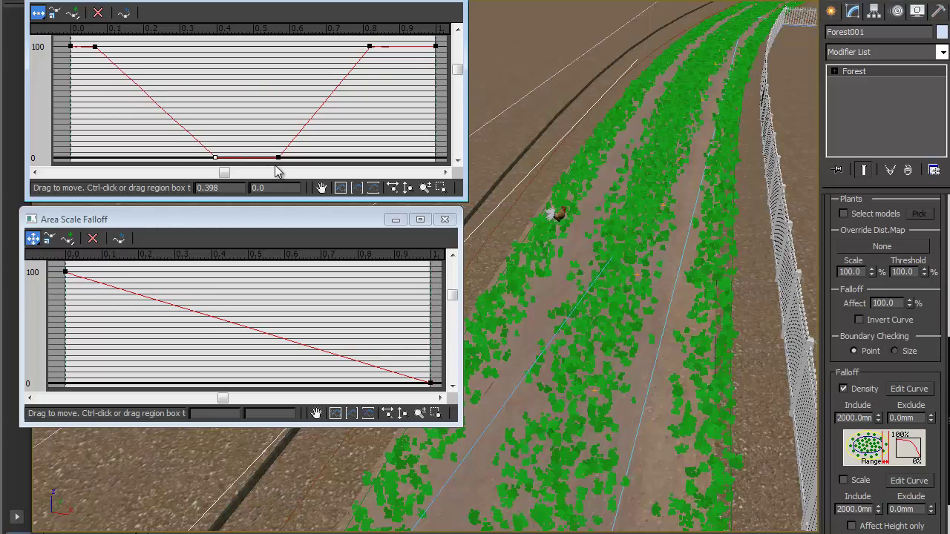
{"action": "left_click_drag", "start_coordinate": [274, 158], "coordinate": [262, 158]}
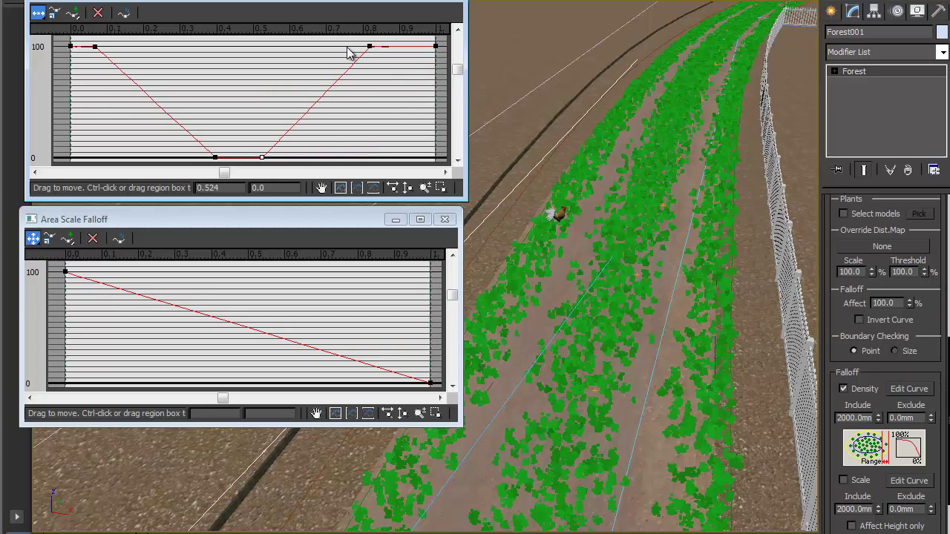
{"action": "left_click_drag", "start_coordinate": [369, 47], "coordinate": [345, 53]}
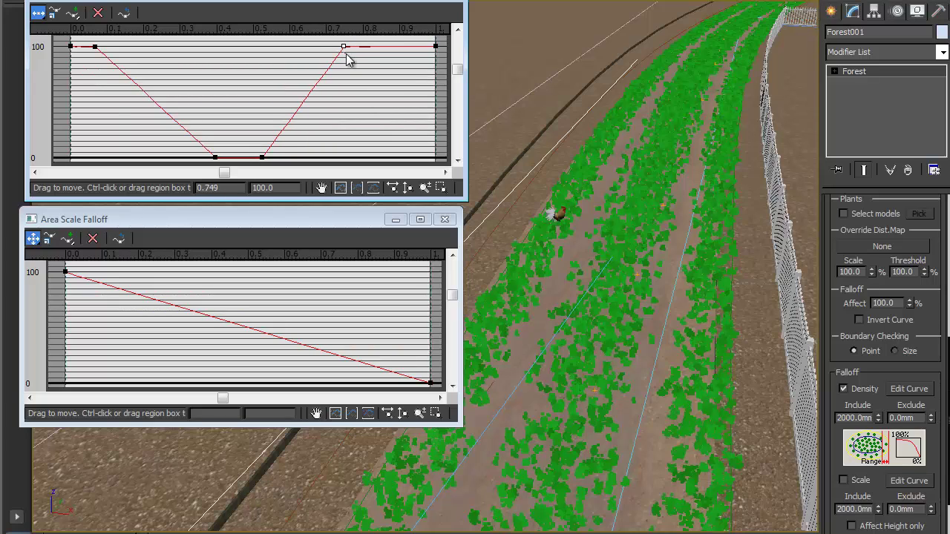
{"action": "left_click", "coordinate": [339, 89]}
{"action": "left_click_drag", "start_coordinate": [264, 158], "coordinate": [201, 157]}
{"action": "left_click_drag", "start_coordinate": [342, 47], "coordinate": [333, 46]}
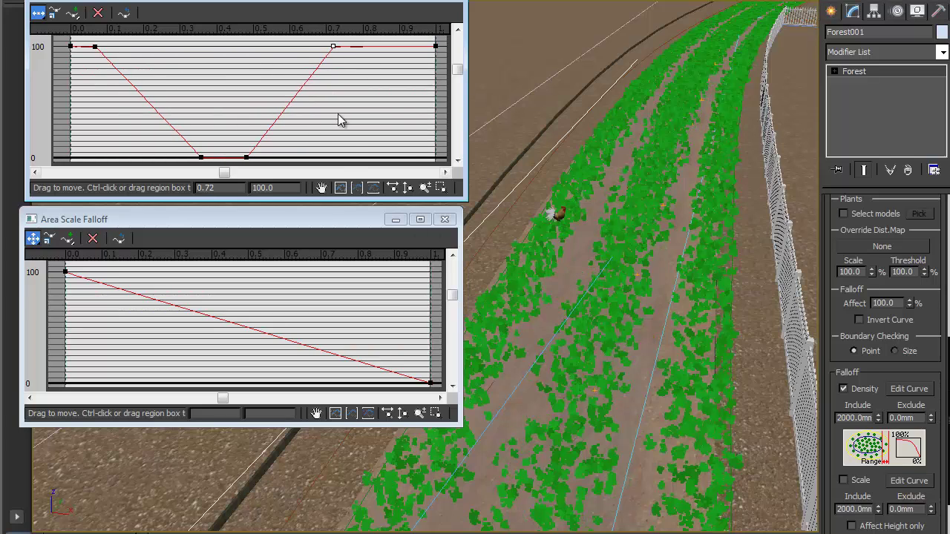
{"action": "left_click_drag", "start_coordinate": [333, 47], "coordinate": [340, 46]}
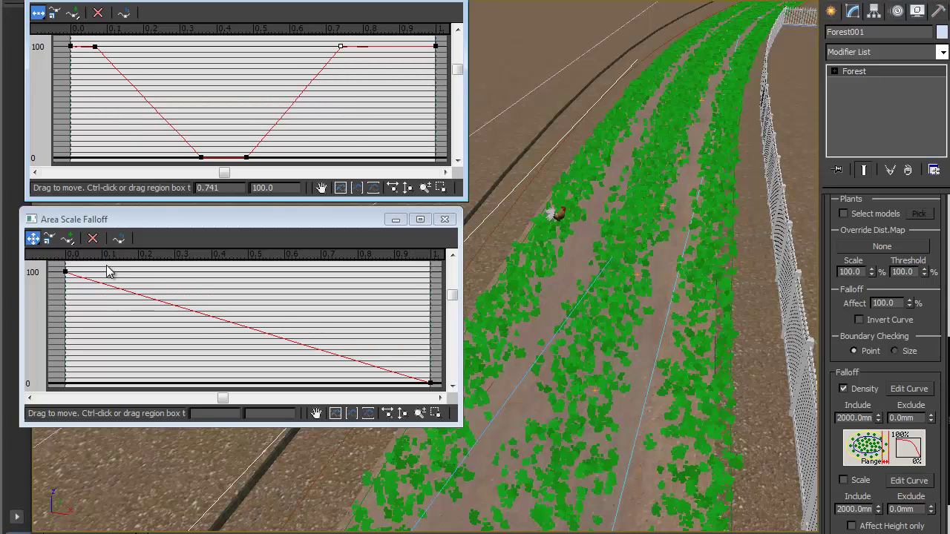
Set the end point of Forest001's Area Scale Falloff curve to 100, flattening the curve.
{"action": "left_click", "coordinate": [430, 382]}
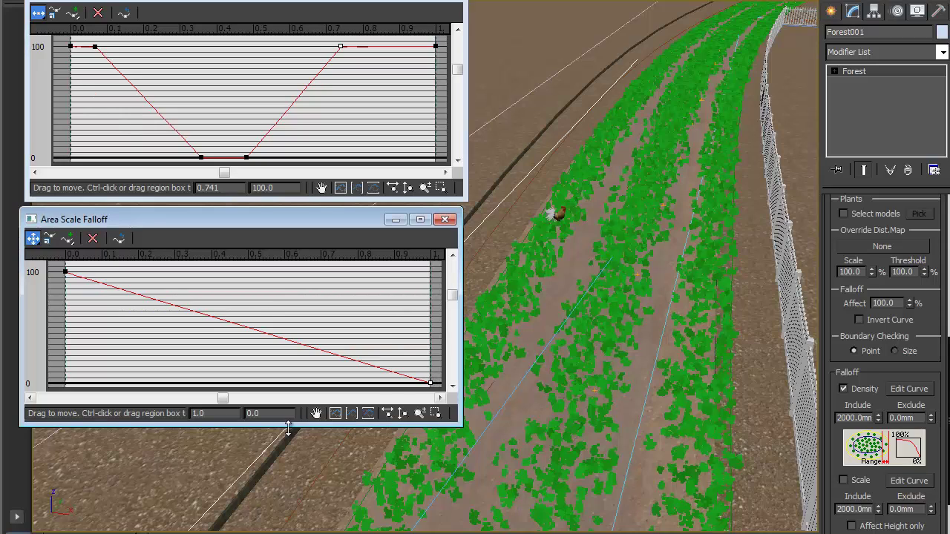
{"action": "left_click", "coordinate": [278, 418]}
{"action": "type", "text": "100"}
{"action": "key", "text": "Return"}
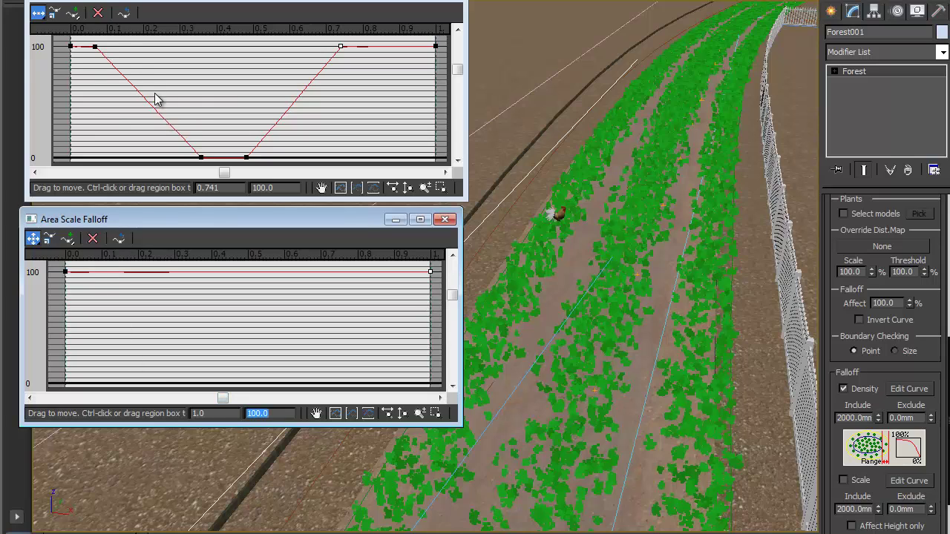
Insert four points near 0.2, 0.28, 0.6 and 0.67 and pull the inner two down to about 30.
{"action": "left_click", "coordinate": [67, 239]}
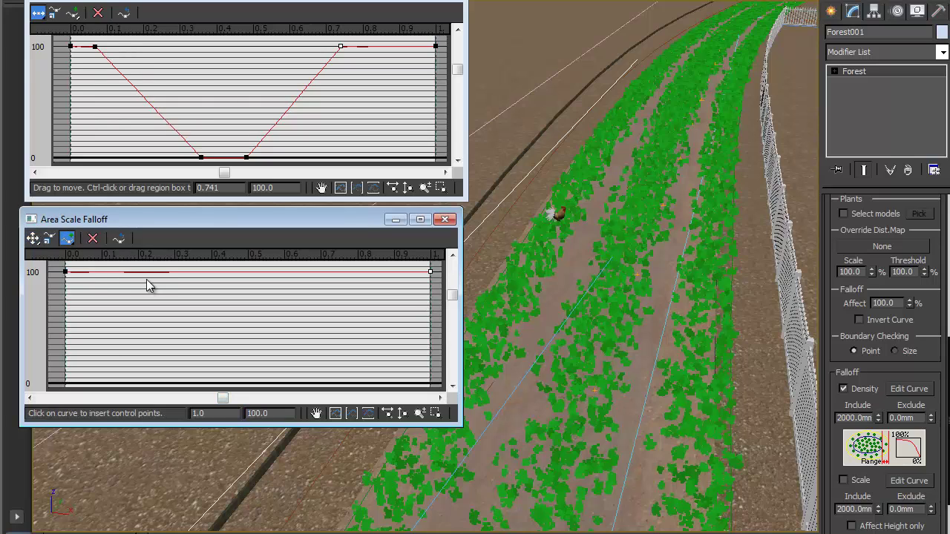
{"action": "left_click", "coordinate": [140, 272]}
{"action": "left_click", "coordinate": [168, 272]}
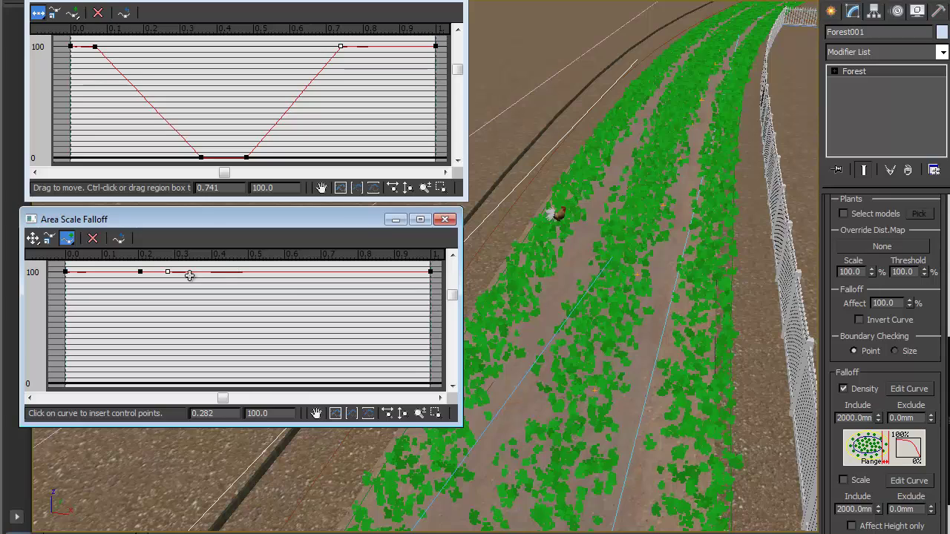
{"action": "left_click", "coordinate": [288, 272]}
{"action": "left_click", "coordinate": [311, 272]}
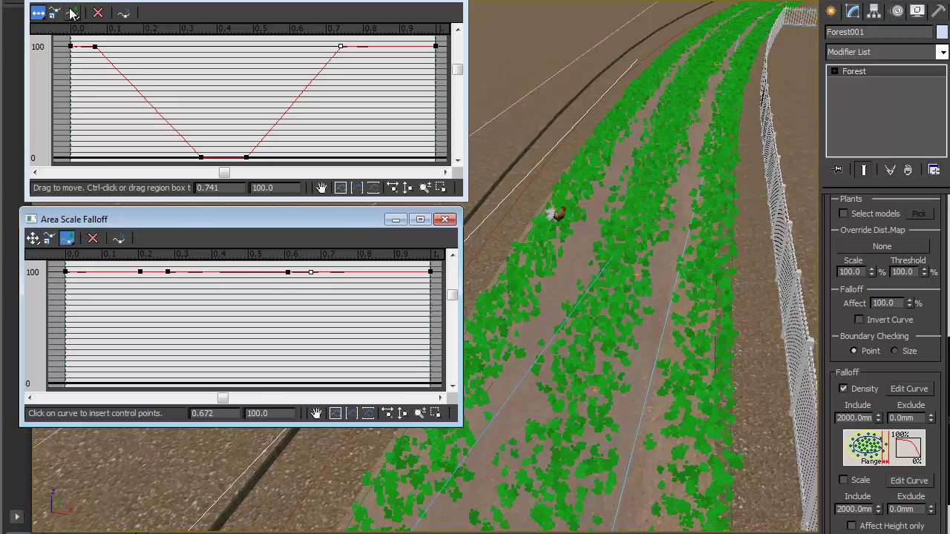
{"action": "left_click", "coordinate": [33, 238]}
{"action": "left_click_drag", "start_coordinate": [296, 294], "coordinate": [167, 363]}
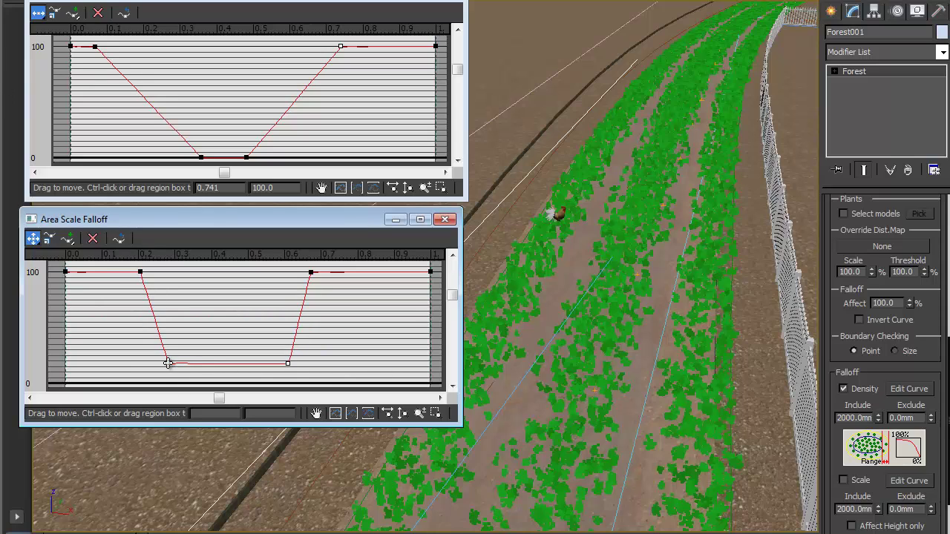
{"action": "left_click_drag", "start_coordinate": [168, 363], "coordinate": [167, 349]}
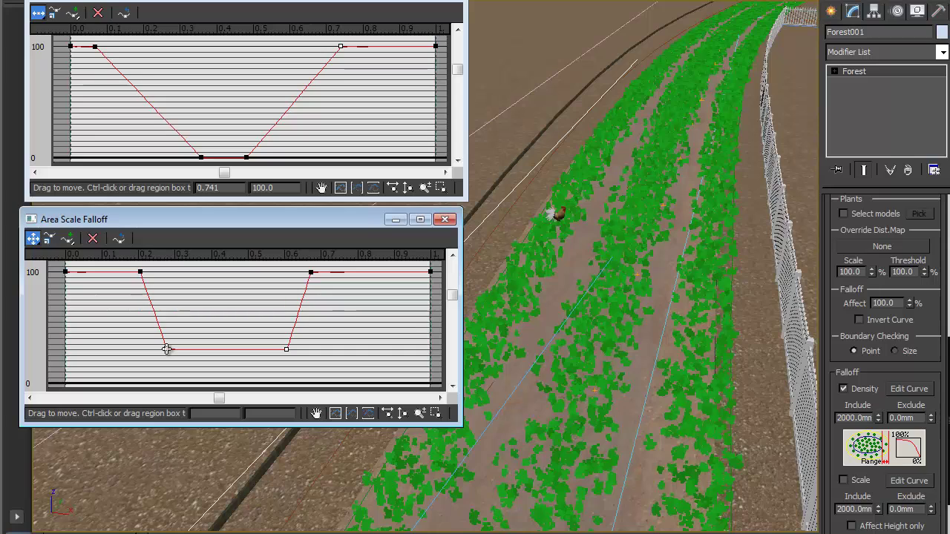
Spread the dip's shoulders to about 0.132 and 0.818 and move its bottom points inward to about 0.489.
{"action": "left_click", "coordinate": [138, 273]}
{"action": "left_click_drag", "start_coordinate": [32, 239], "coordinate": [32, 271]}
{"action": "left_click_drag", "start_coordinate": [140, 272], "coordinate": [114, 272]}
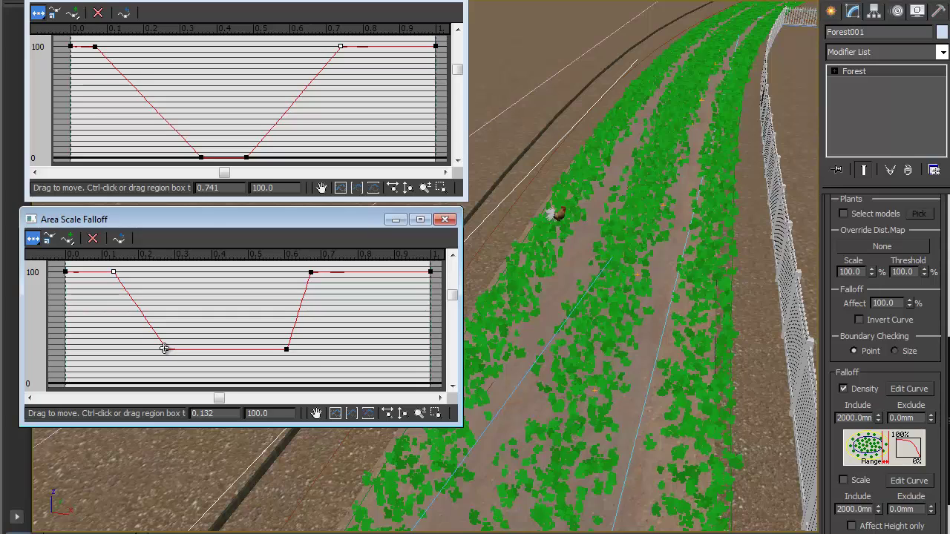
{"action": "left_click_drag", "start_coordinate": [165, 348], "coordinate": [195, 349]}
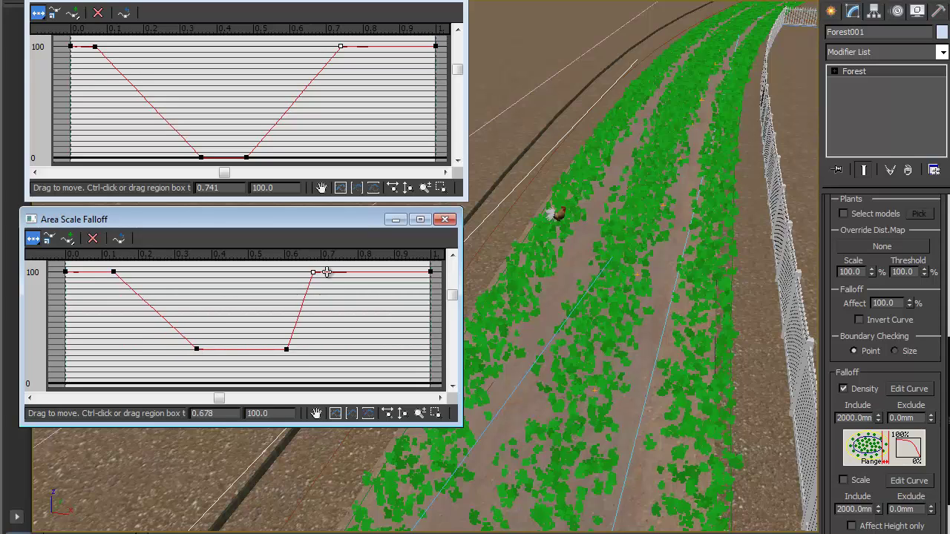
{"action": "left_click_drag", "start_coordinate": [327, 272], "coordinate": [365, 272]}
{"action": "left_click_drag", "start_coordinate": [284, 350], "coordinate": [242, 352]}
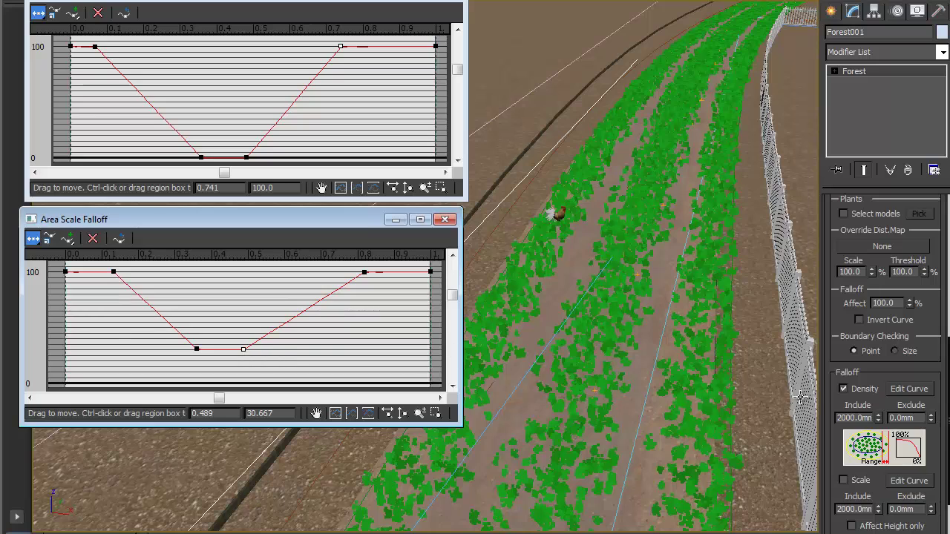
Switch on Scale falloff and shift the dip's right-hand points so full size returns near 0.771.
{"action": "left_click", "coordinate": [861, 483]}
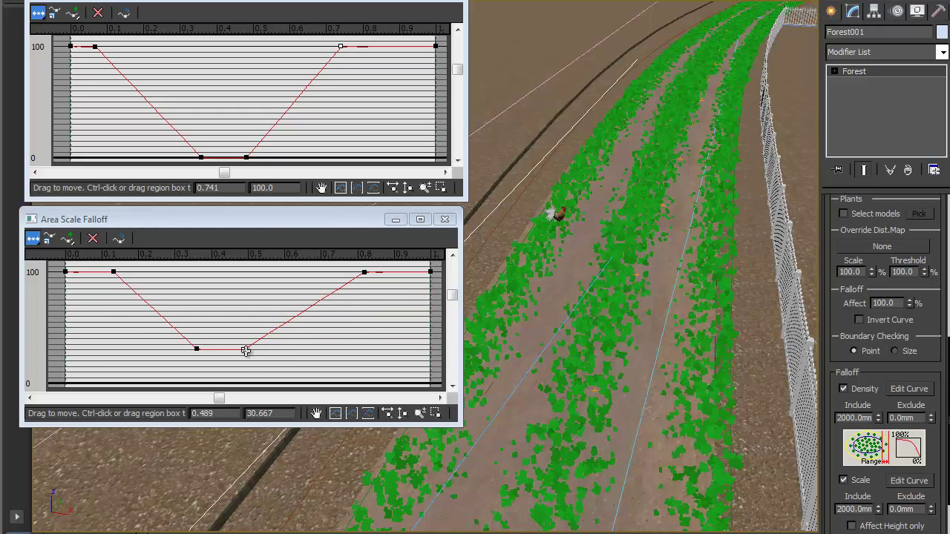
{"action": "left_click_drag", "start_coordinate": [246, 351], "coordinate": [258, 351]}
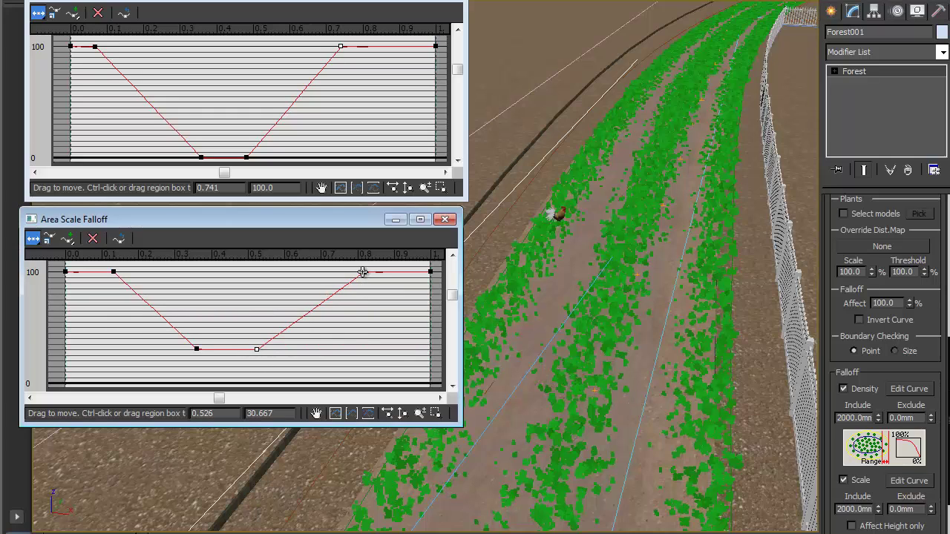
{"action": "mouse_move", "coordinate": [364, 272]}
{"action": "left_mouse_down"}
{"action": "mouse_move", "coordinate": [386, 275]}
{"action": "mouse_move", "coordinate": [326, 273]}
{"action": "mouse_move", "coordinate": [360, 273]}
{"action": "left_mouse_up"}
Undo the last curve point move and rename the forest object Forest_track.
{"action": "key", "text": "ctrl+z"}
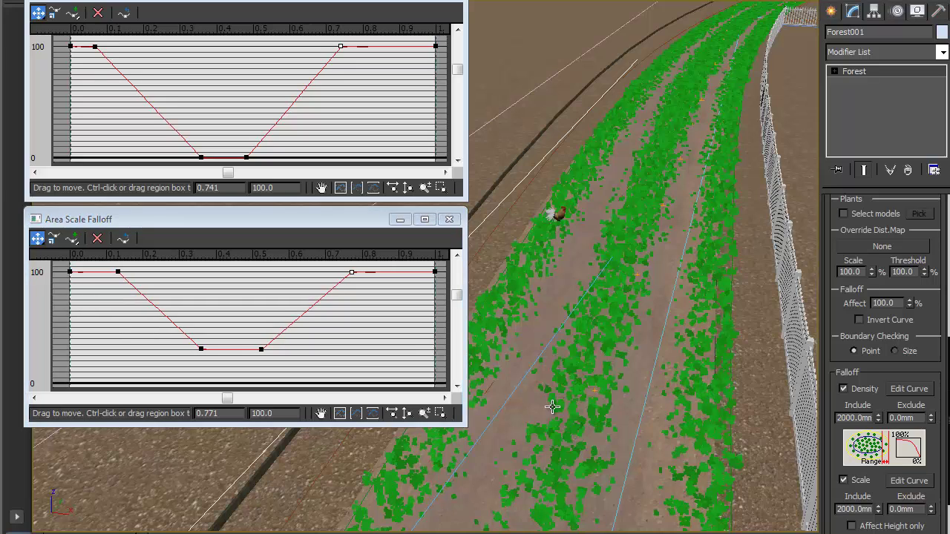
{"action": "left_click", "coordinate": [873, 33]}
{"action": "left_click", "coordinate": [870, 33]}
{"action": "key", "text": "BackSpace"}
{"action": "key", "text": "BackSpace"}
Close both curve editors and set up a Copy clone named Forest_stones.
{"action": "left_click", "coordinate": [452, 1]}
{"action": "left_click", "coordinate": [449, 219]}
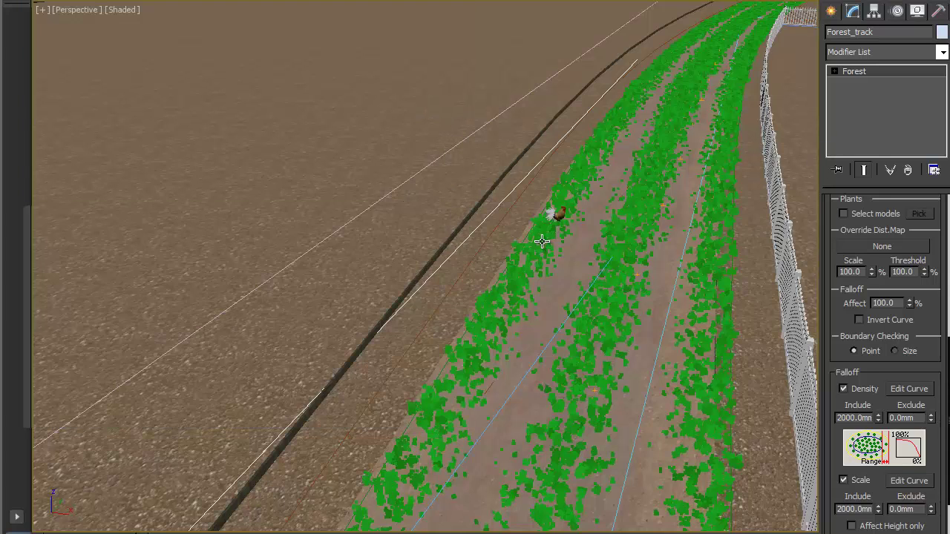
{"action": "key", "text": "ctrl+v"}
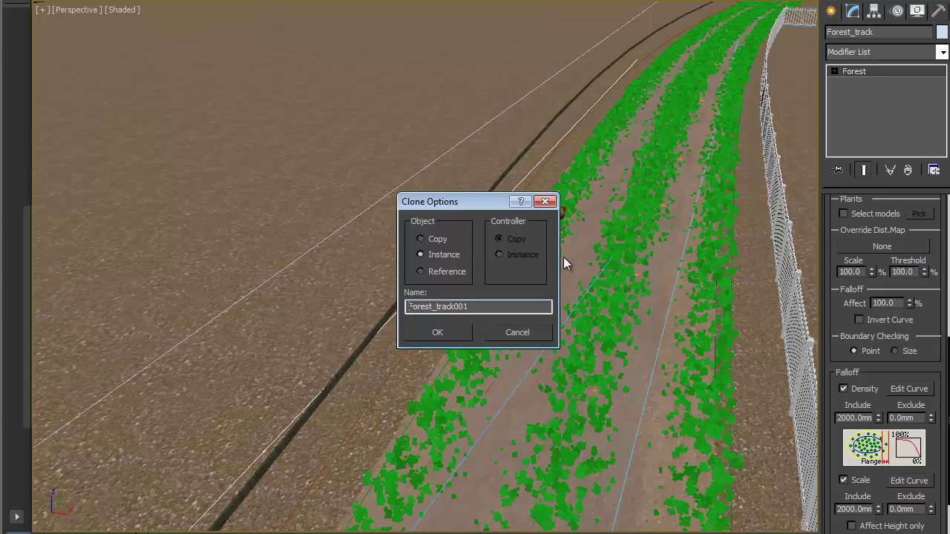
{"action": "left_click", "coordinate": [435, 239]}
{"action": "double_click", "coordinate": [438, 305]}
{"action": "type", "text": "stones"}
Create the Forest_stones copy and try inverting its area falloff before restoring it.
{"action": "left_click", "coordinate": [456, 338]}
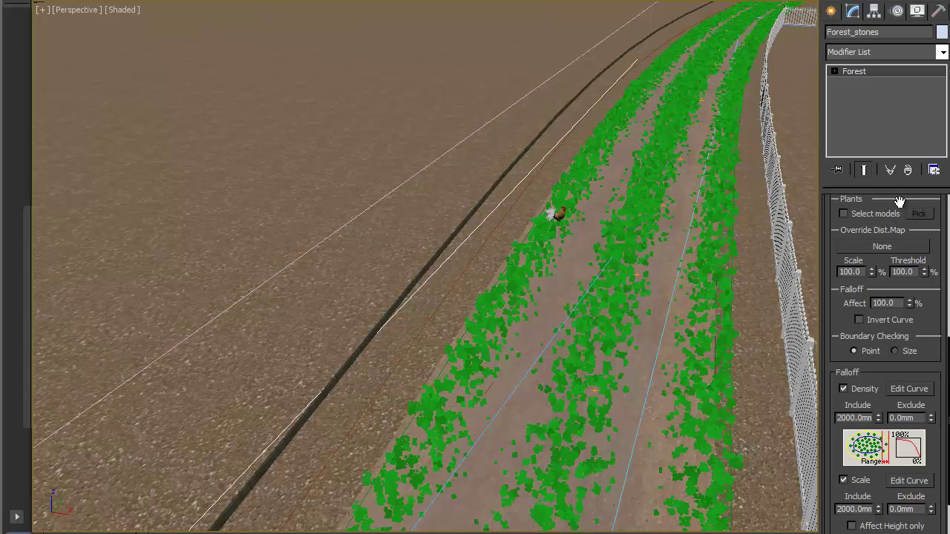
{"action": "scroll", "coordinate": [899, 202], "scroll_direction": "up", "scroll_amount": 5}
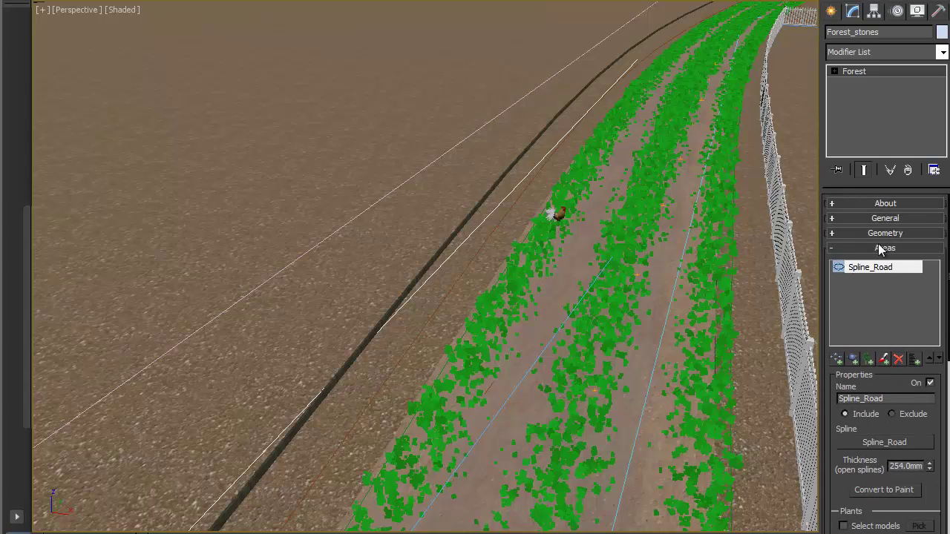
{"action": "scroll", "coordinate": [889, 431], "scroll_direction": "down", "scroll_amount": 5}
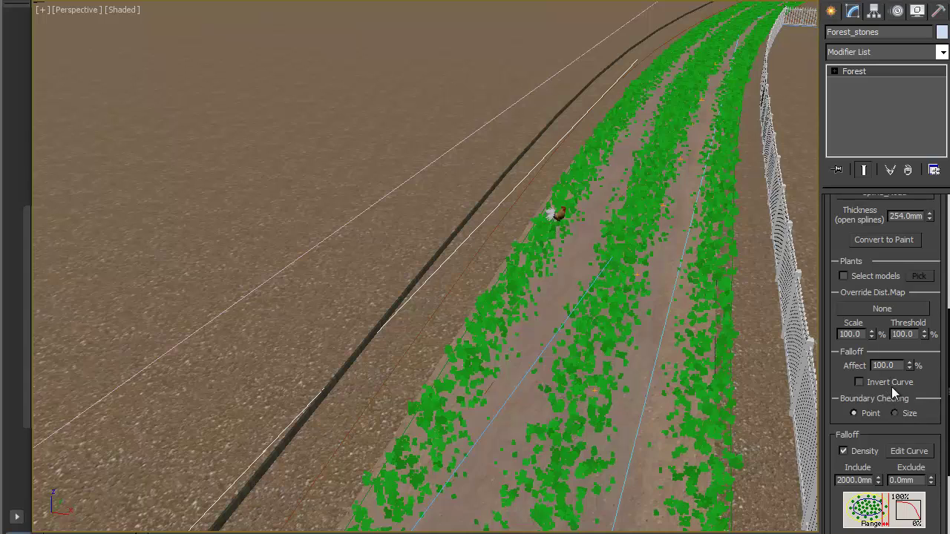
{"action": "left_click", "coordinate": [891, 387]}
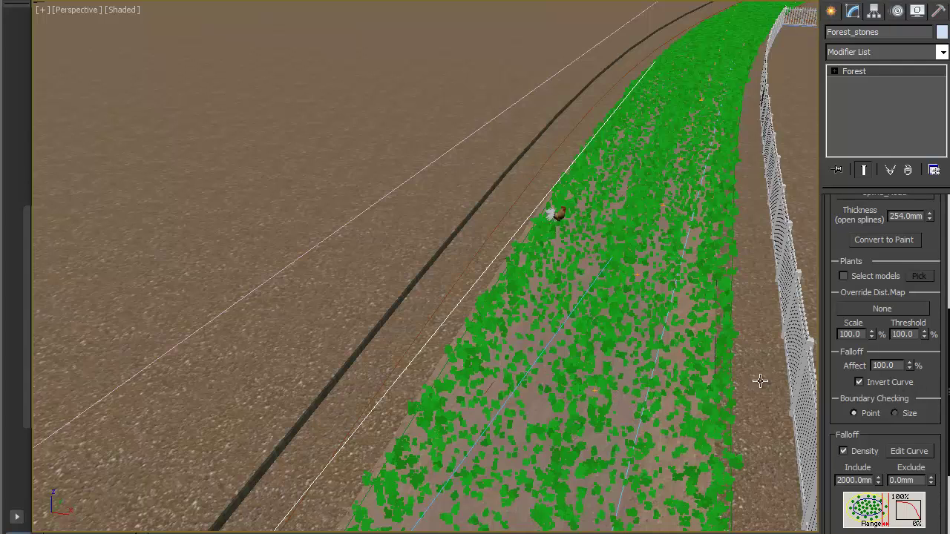
{"action": "left_click", "coordinate": [893, 384]}
Invert the Spline_Road density falloff so the scatter fills the road strips.
{"action": "scroll", "coordinate": [937, 369], "scroll_direction": "down", "scroll_amount": 3}
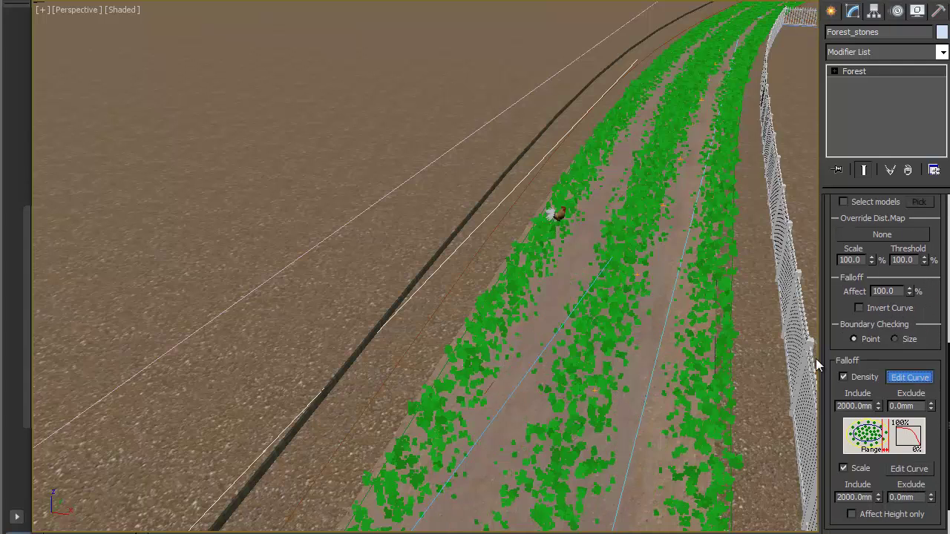
{"action": "left_click", "coordinate": [915, 377]}
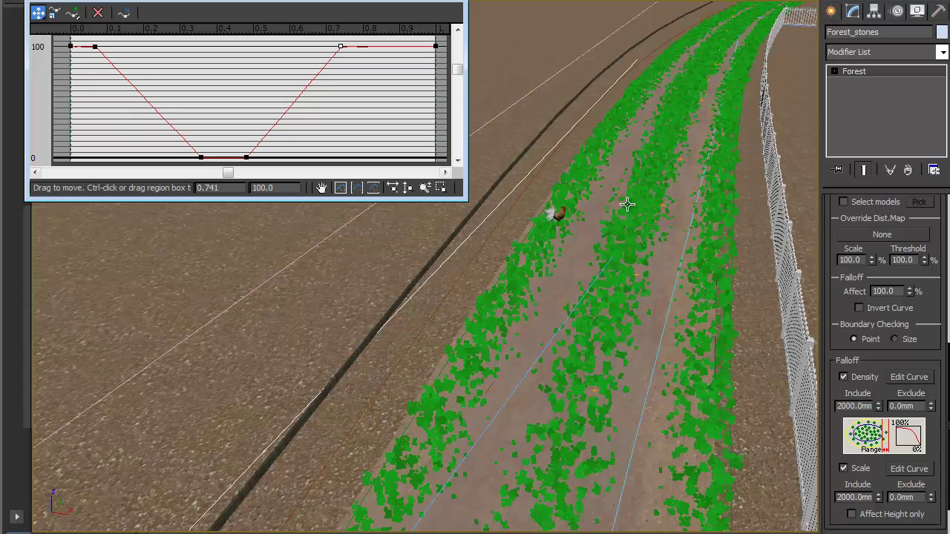
{"action": "left_click", "coordinate": [455, 5]}
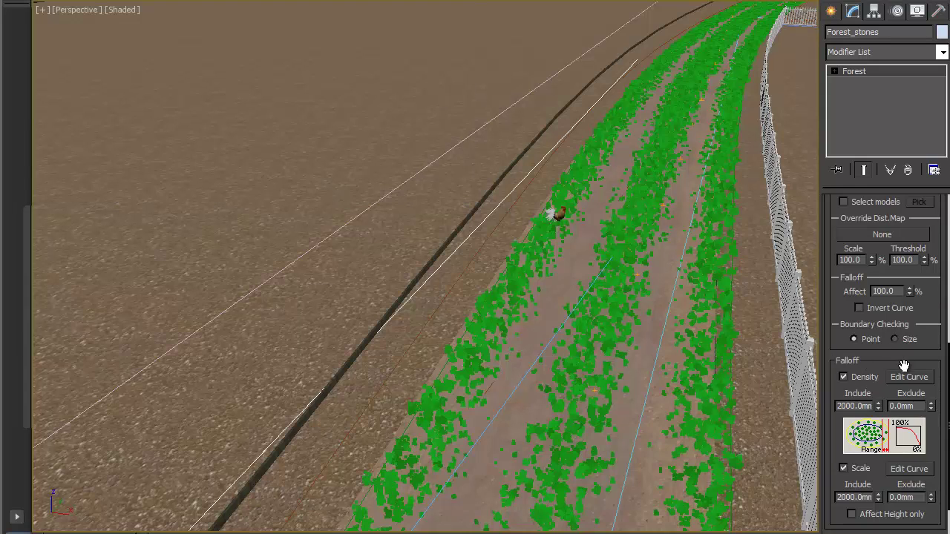
{"action": "scroll", "coordinate": [862, 246], "scroll_direction": "up", "scroll_amount": 3}
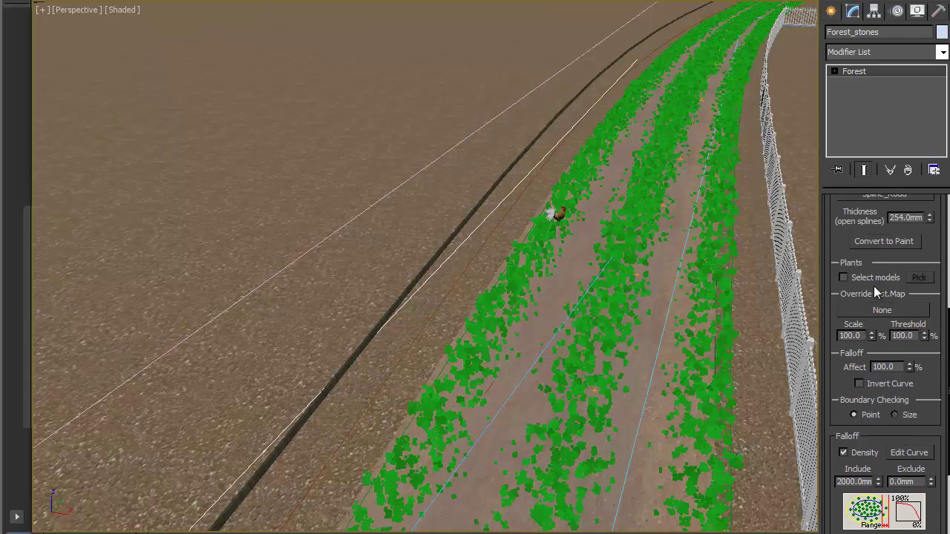
{"action": "left_click", "coordinate": [859, 384]}
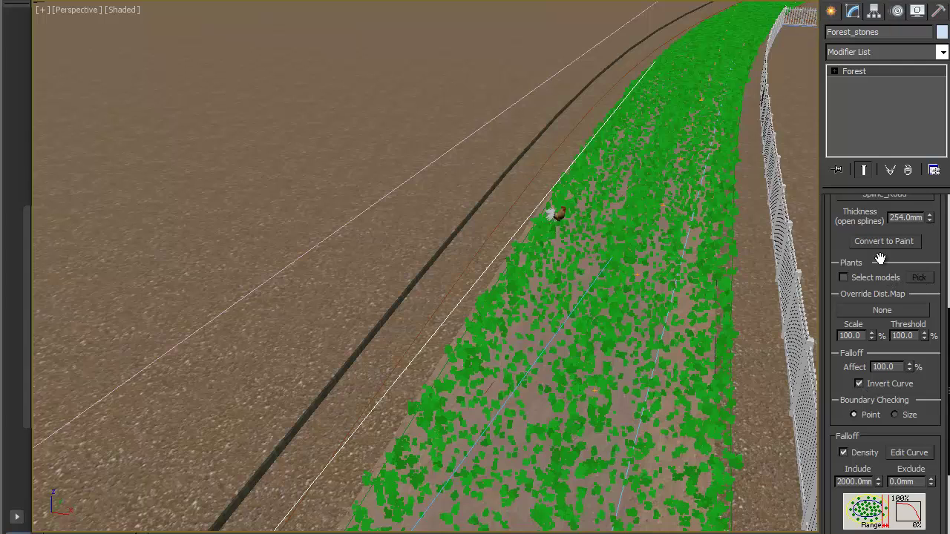
{"action": "scroll", "coordinate": [875, 267], "scroll_direction": "up", "scroll_amount": 2}
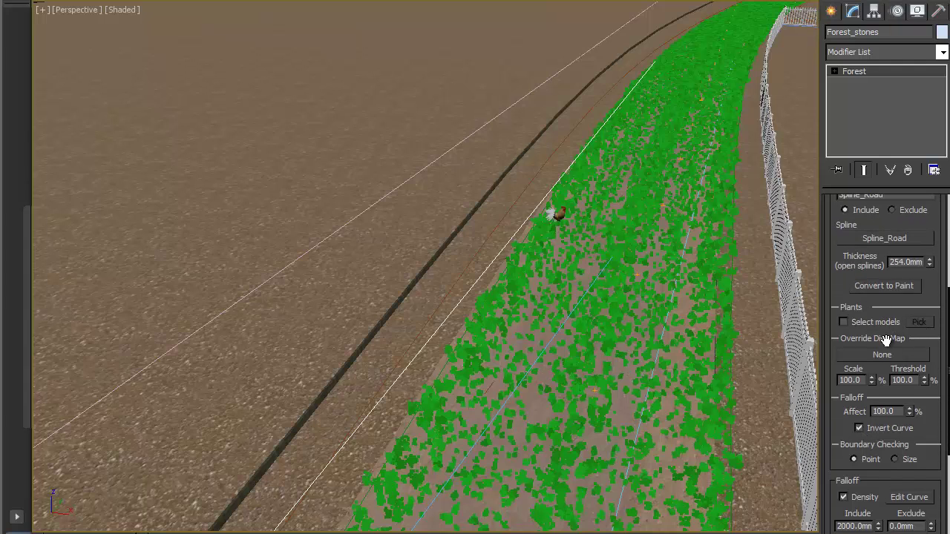
{"action": "scroll", "coordinate": [891, 317], "scroll_direction": "up", "scroll_amount": 8}
Remove grass01 from Forest_stones' Geometry list.
{"action": "left_click", "coordinate": [885, 249]}
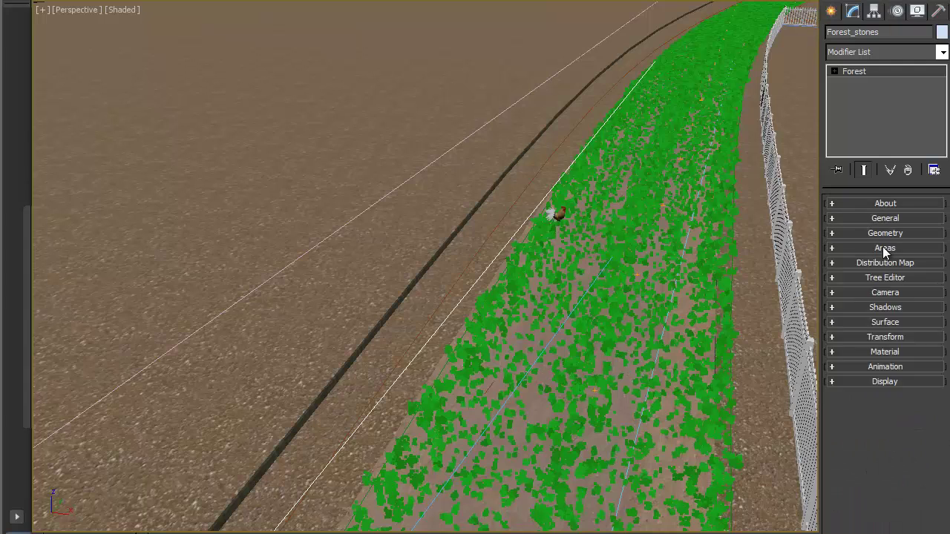
{"action": "left_click", "coordinate": [891, 235]}
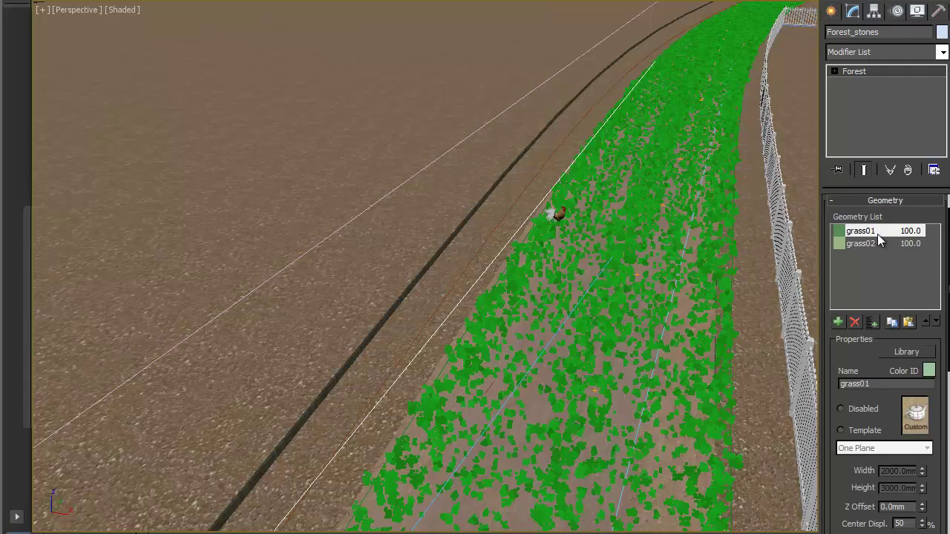
{"action": "left_click", "coordinate": [855, 322]}
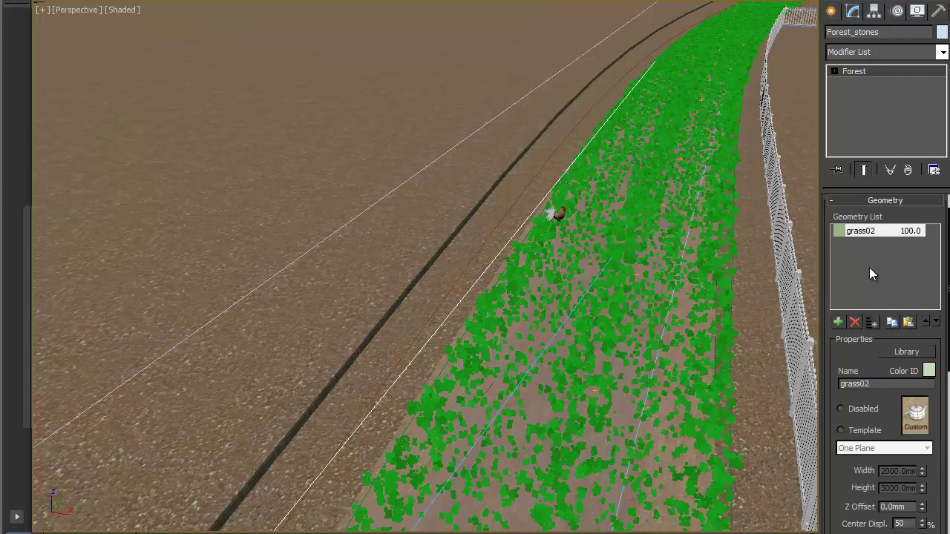
Add stone 1, stone 2 and stone 3 with Add multiple, then remove grass02.
{"action": "left_click", "coordinate": [873, 323]}
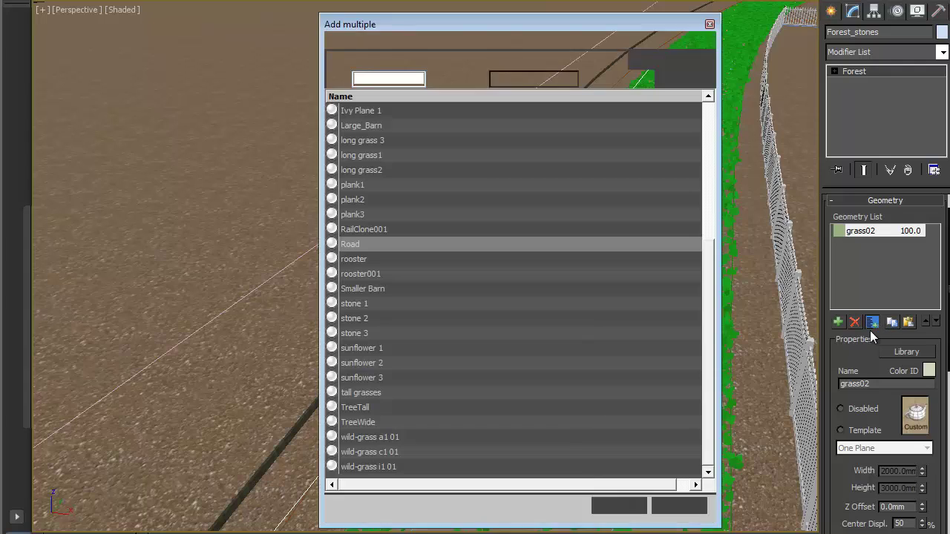
{"action": "left_click", "coordinate": [372, 310]}
{"action": "left_click", "coordinate": [377, 322], "text": "ctrl"}
{"action": "left_click", "coordinate": [382, 334], "text": "ctrl"}
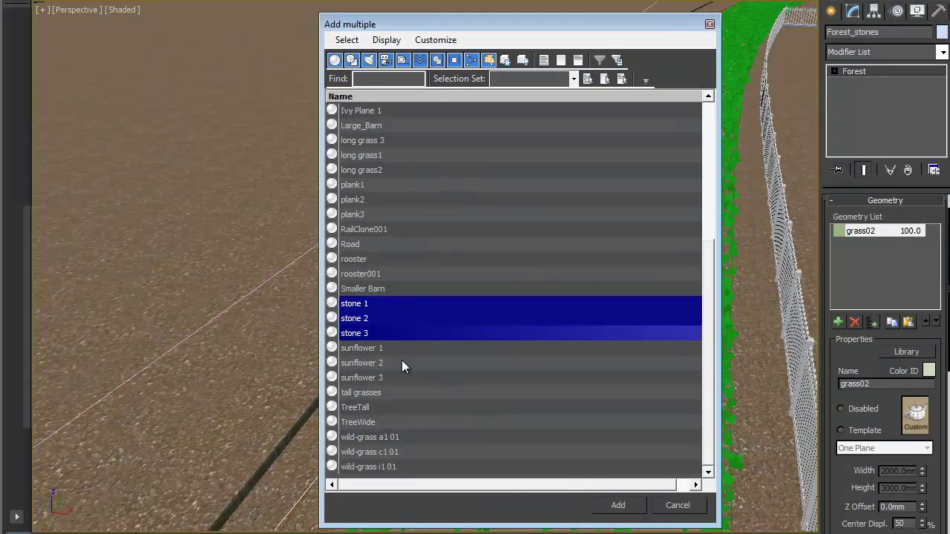
{"action": "left_click", "coordinate": [618, 506]}
{"action": "left_click", "coordinate": [879, 232]}
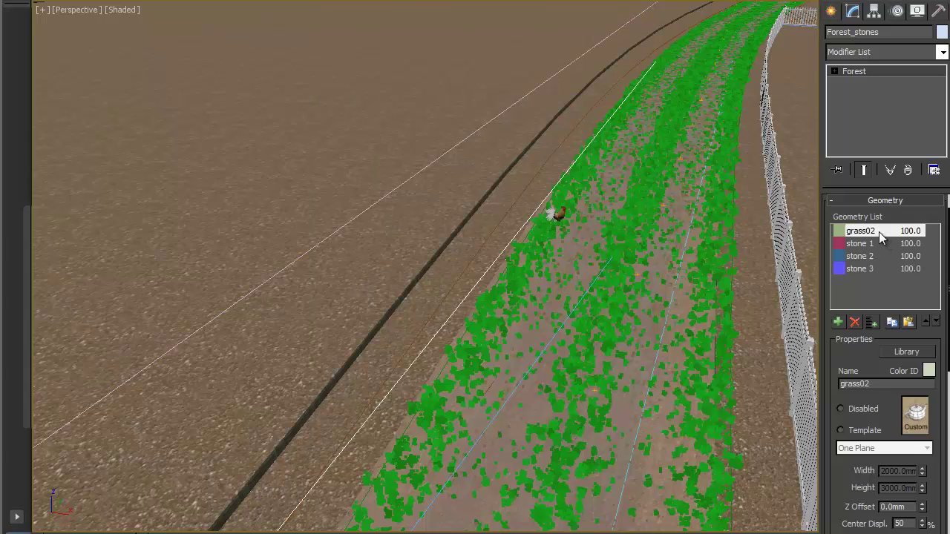
{"action": "left_click", "coordinate": [857, 323]}
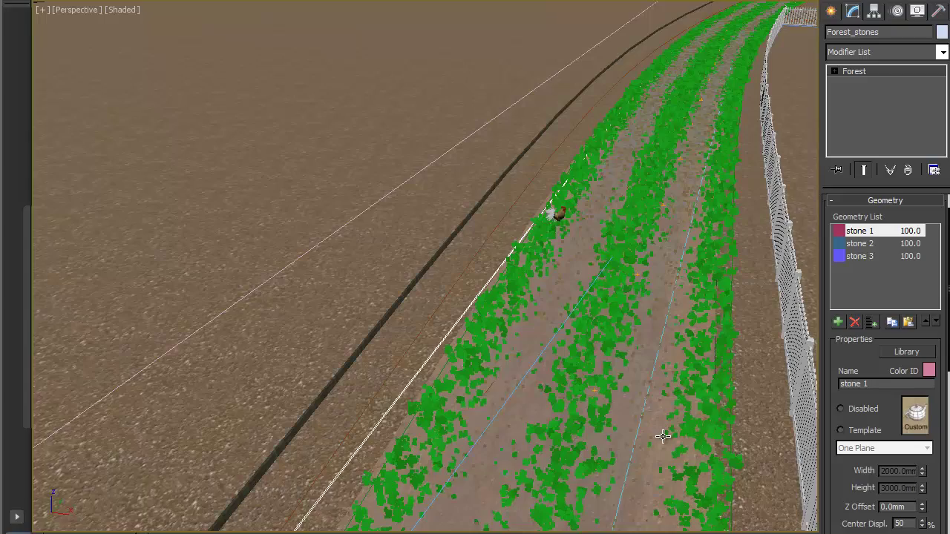
Move the Perspective view down close to the road to inspect the scattered stones.
{"action": "left_click", "coordinate": [870, 206]}
{"action": "middle_click_drag", "start_coordinate": [700, 332], "coordinate": [772, 205]}
{"action": "left_click", "coordinate": [873, 230]}
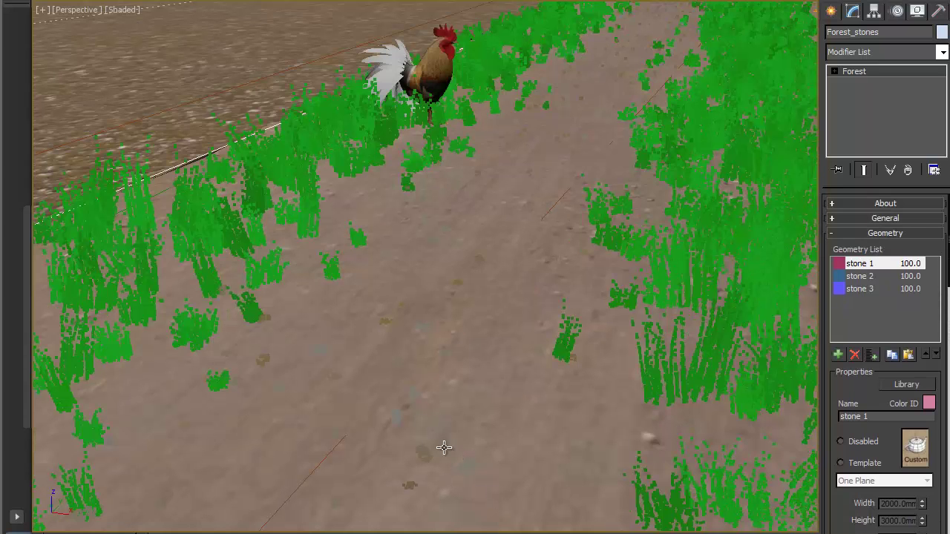
{"action": "mouse_move", "coordinate": [547, 170]}
{"action": "middle_mouse_down"}
{"action": "mouse_move", "coordinate": [530, 213]}
{"action": "mouse_move", "coordinate": [546, 187]}
{"action": "middle_mouse_up"}
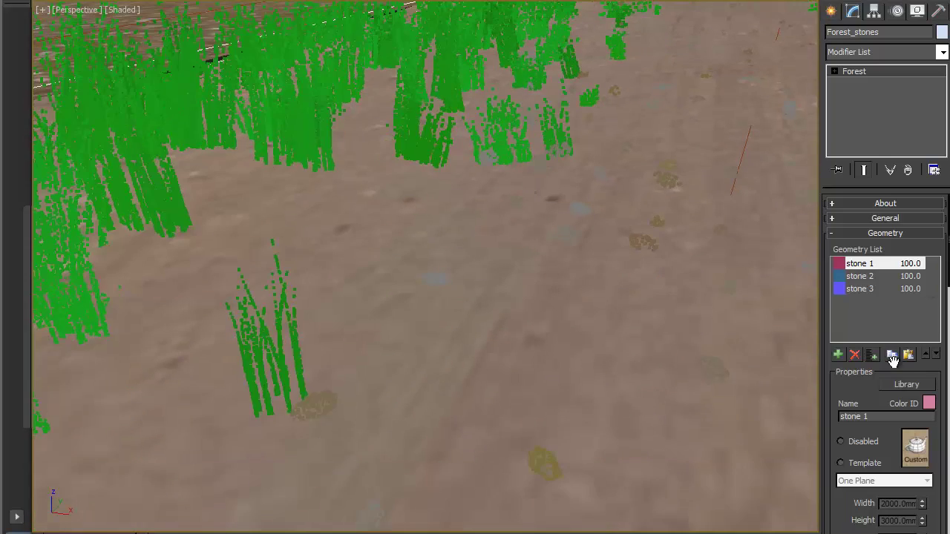
Compare Scale falloff on the Spline_Road area, leaving it switched off so stones stay full size.
{"action": "left_click", "coordinate": [884, 235]}
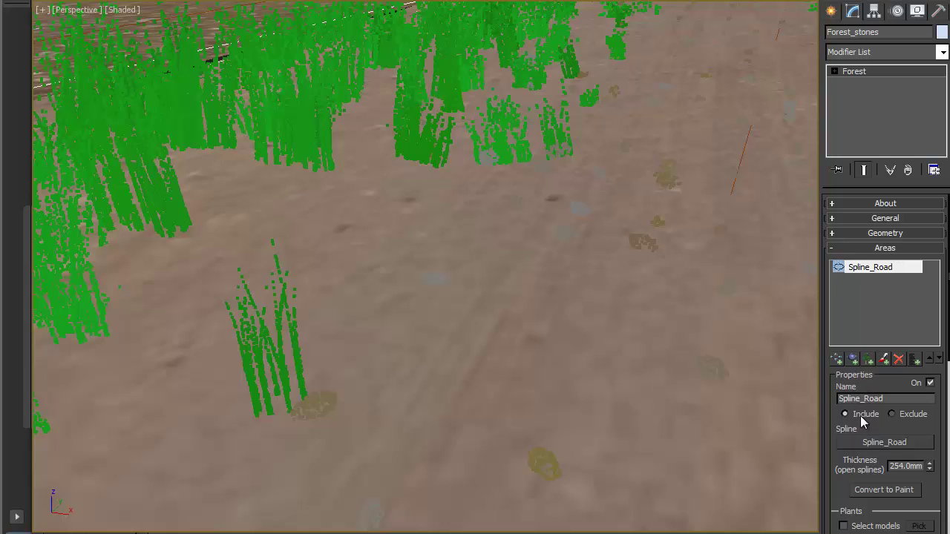
{"action": "scroll", "coordinate": [902, 423], "scroll_direction": "down", "scroll_amount": 5}
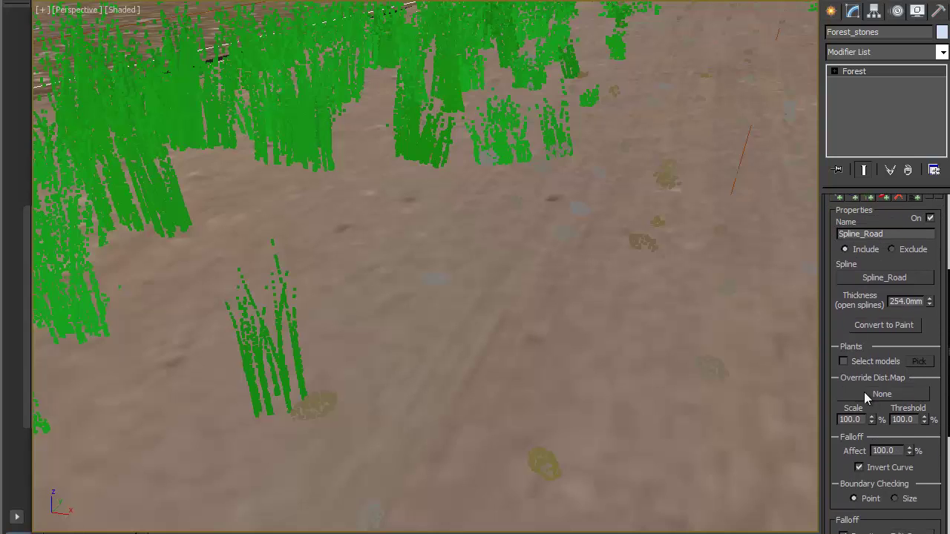
{"action": "left_click_drag", "start_coordinate": [843, 466], "coordinate": [824, 304]}
{"action": "left_click", "coordinate": [844, 477]}
{"action": "left_click", "coordinate": [844, 477]}
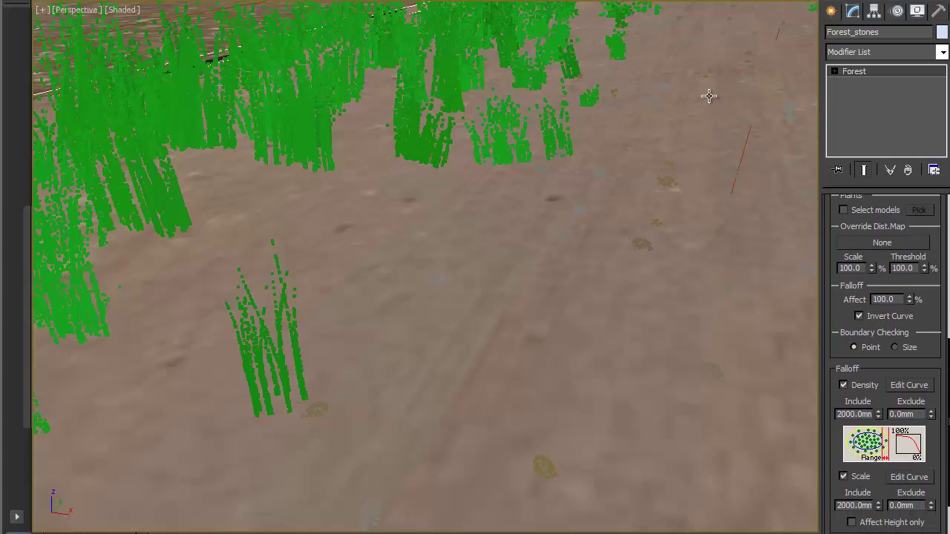
{"action": "left_click", "coordinate": [864, 480]}
{"action": "scroll", "coordinate": [871, 393], "scroll_direction": "down", "scroll_amount": 3}
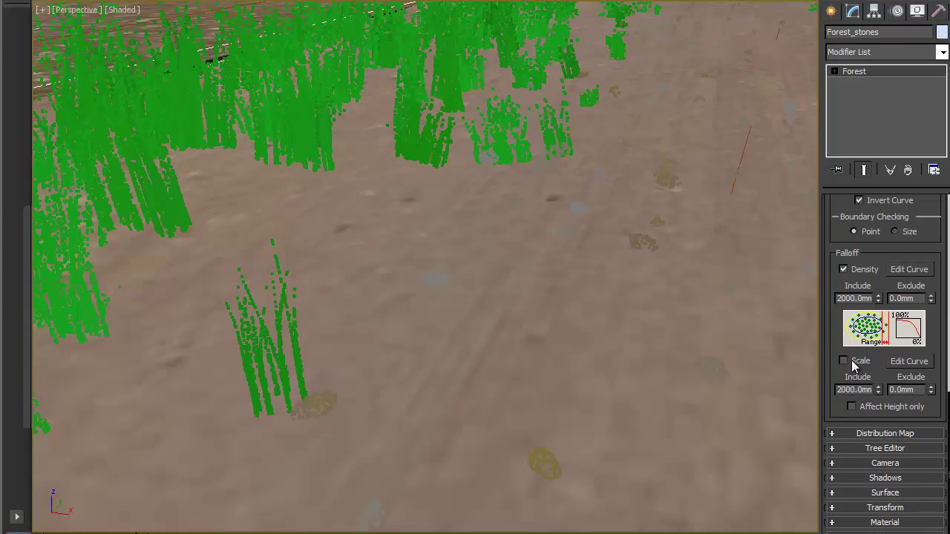
Set the stones' X scale to Min 80% and Max 220%, then view the road to review.
{"action": "left_click", "coordinate": [914, 512]}
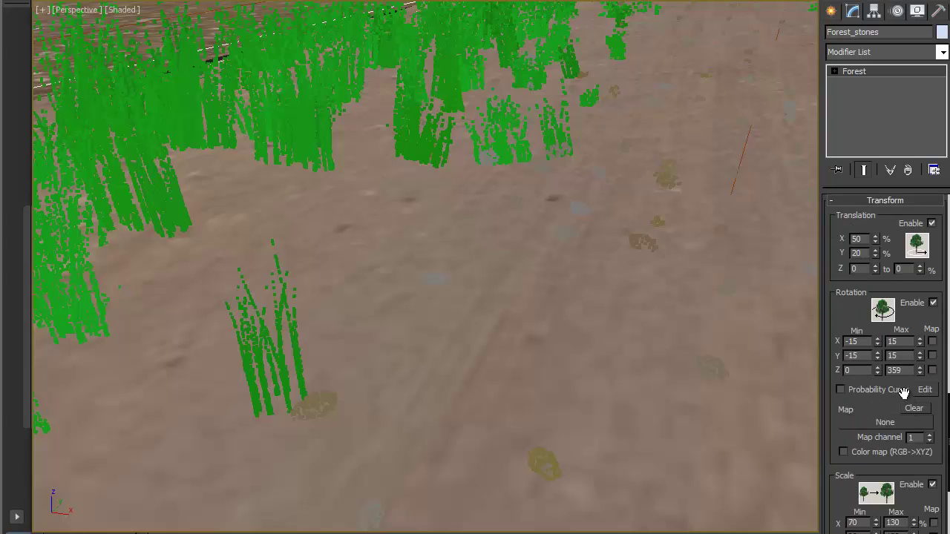
{"action": "left_click_drag", "start_coordinate": [854, 316], "coordinate": [849, 305]}
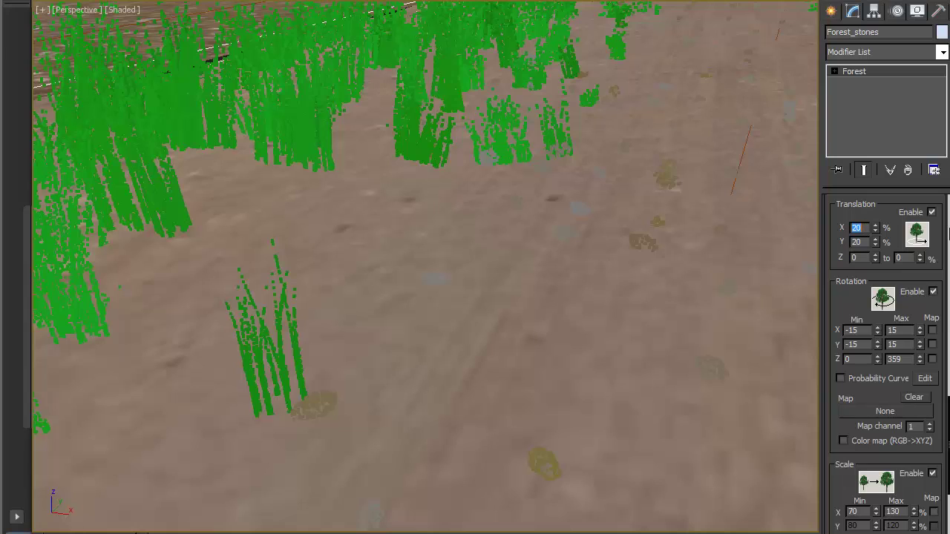
{"action": "left_click_drag", "start_coordinate": [857, 300], "coordinate": [849, 250]}
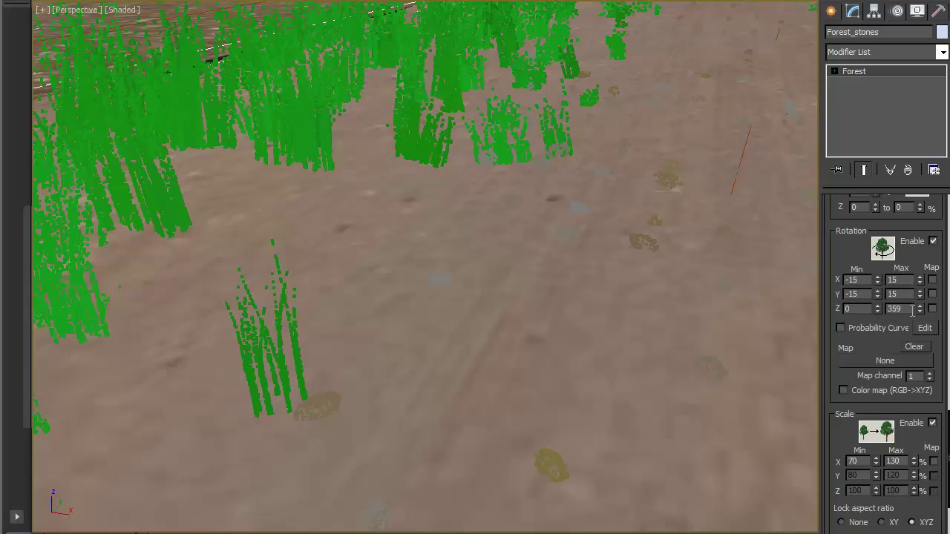
{"action": "scroll", "coordinate": [864, 306], "scroll_direction": "down", "scroll_amount": 2}
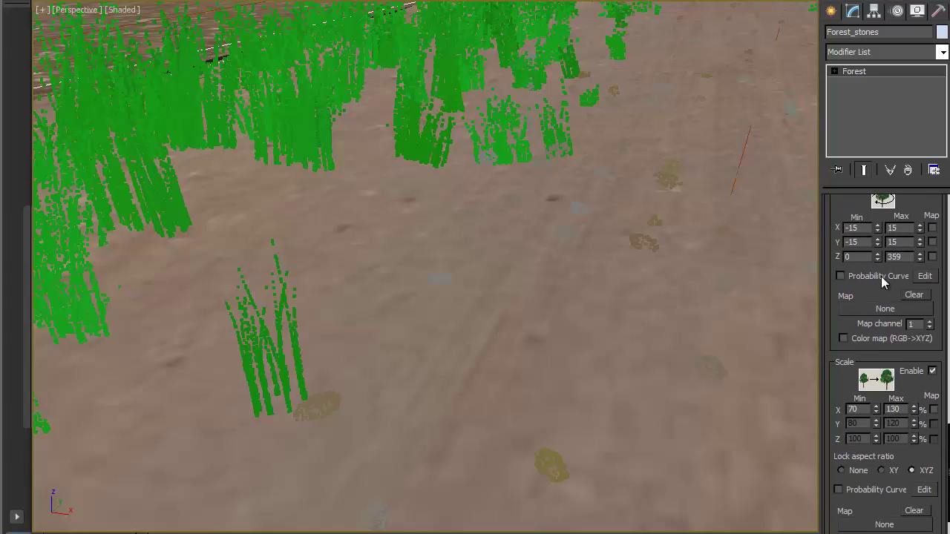
{"action": "left_click_drag", "start_coordinate": [876, 288], "coordinate": [869, 240]}
{"action": "left_click_drag", "start_coordinate": [847, 325], "coordinate": [846, 310]}
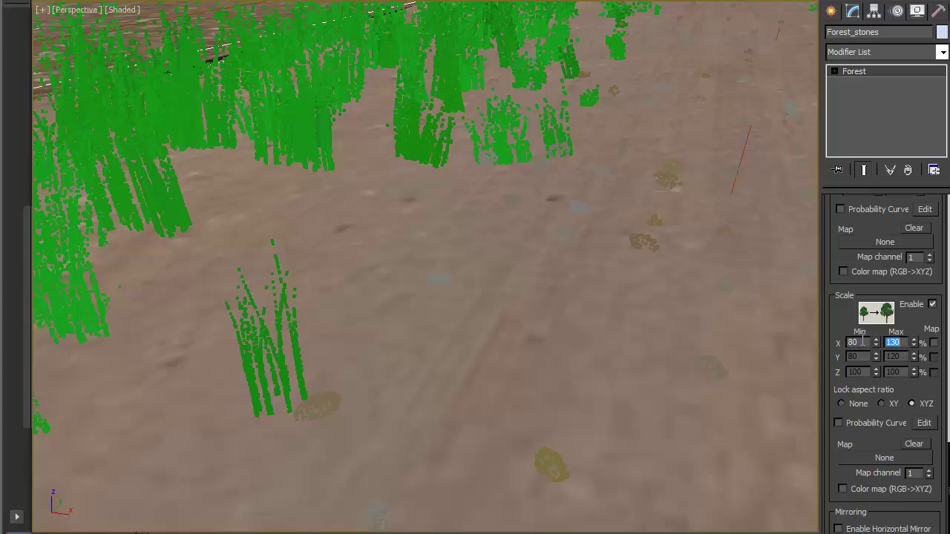
{"action": "key", "text": "Return"}
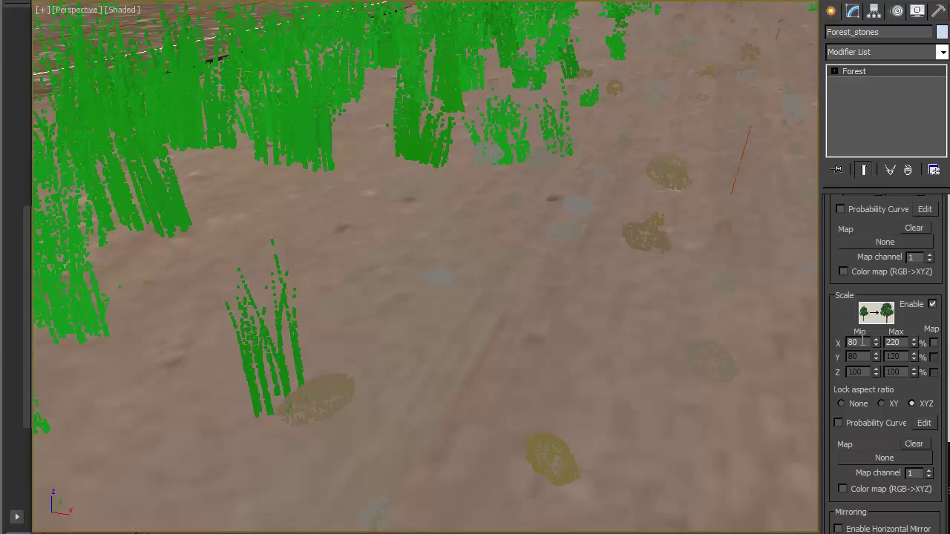
{"action": "middle_click_drag", "start_coordinate": [694, 333], "coordinate": [664, 221], "text": "alt"}
{"action": "scroll", "coordinate": [739, 294], "scroll_direction": "down", "scroll_amount": 5}
{"action": "scroll", "coordinate": [664, 220], "scroll_direction": "up", "scroll_amount": 10}
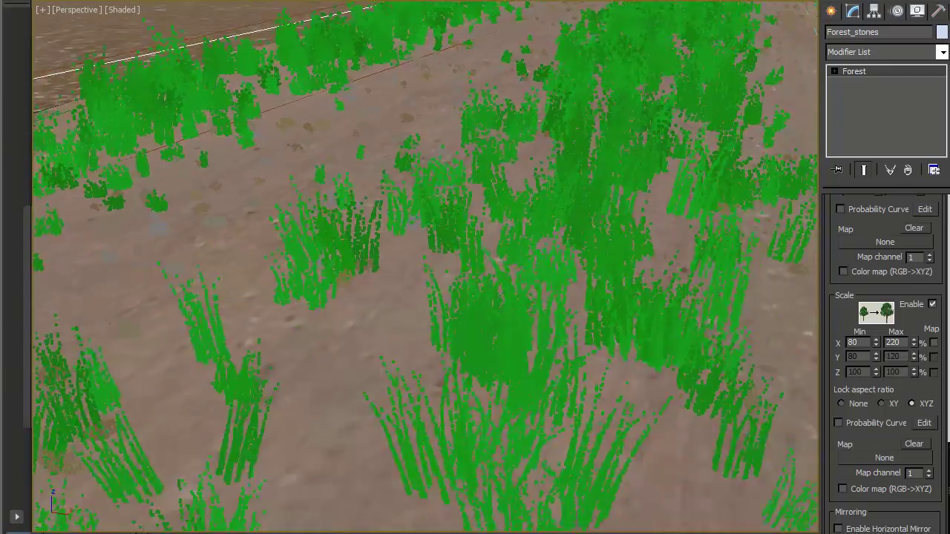
{"action": "scroll", "coordinate": [664, 221], "scroll_direction": "down", "scroll_amount": 4}
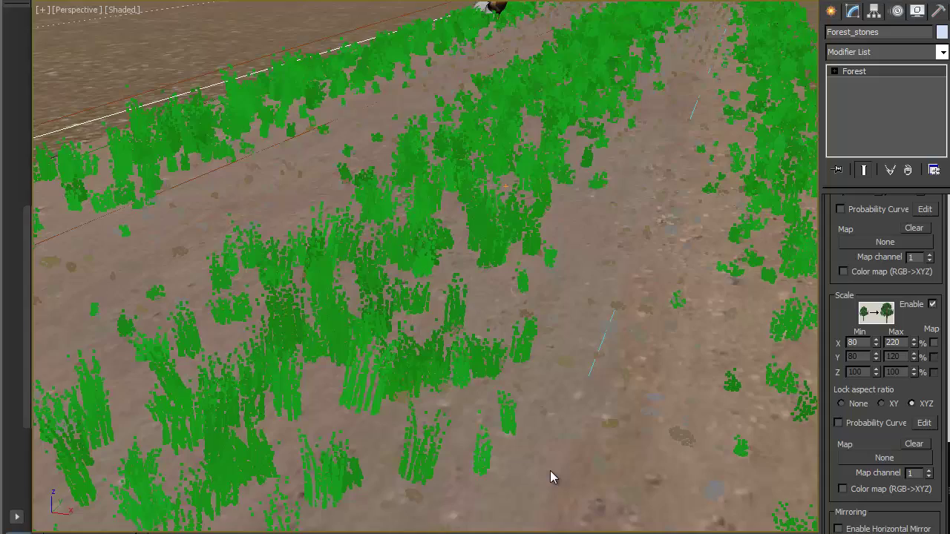
Orbit closer over the road, then enable the stones' scale Probability Curve and open its editor.
{"action": "middle_click_drag", "start_coordinate": [550, 478], "coordinate": [577, 407], "text": "alt"}
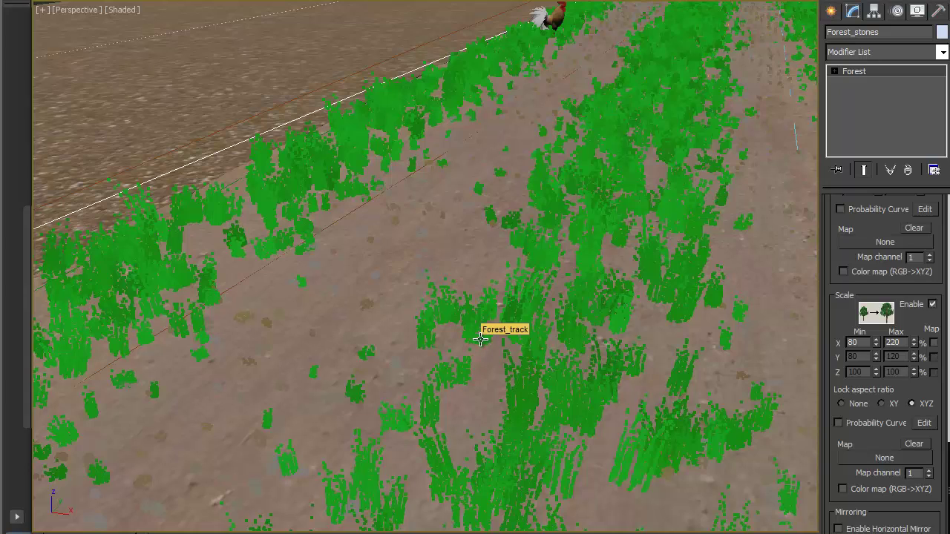
{"action": "scroll", "coordinate": [458, 342], "scroll_direction": "up", "scroll_amount": 2}
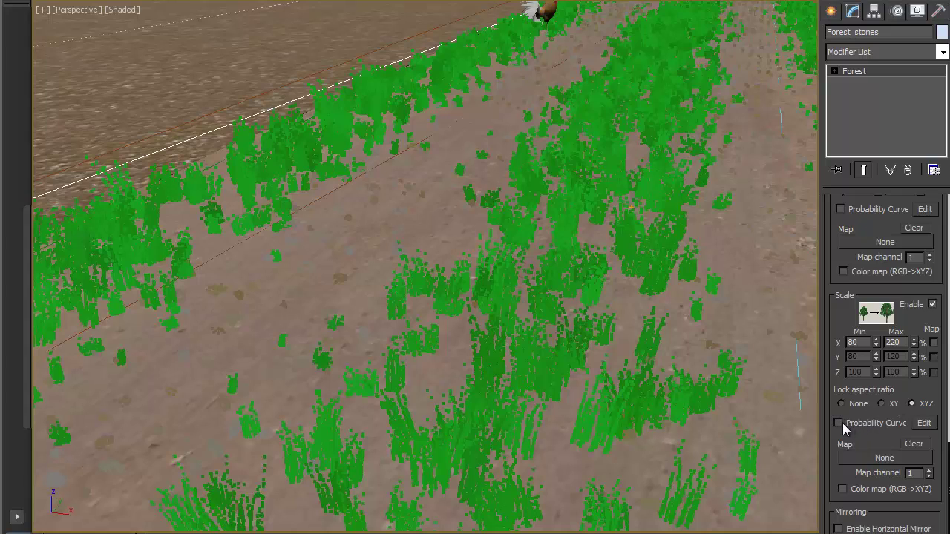
{"action": "left_click", "coordinate": [925, 423]}
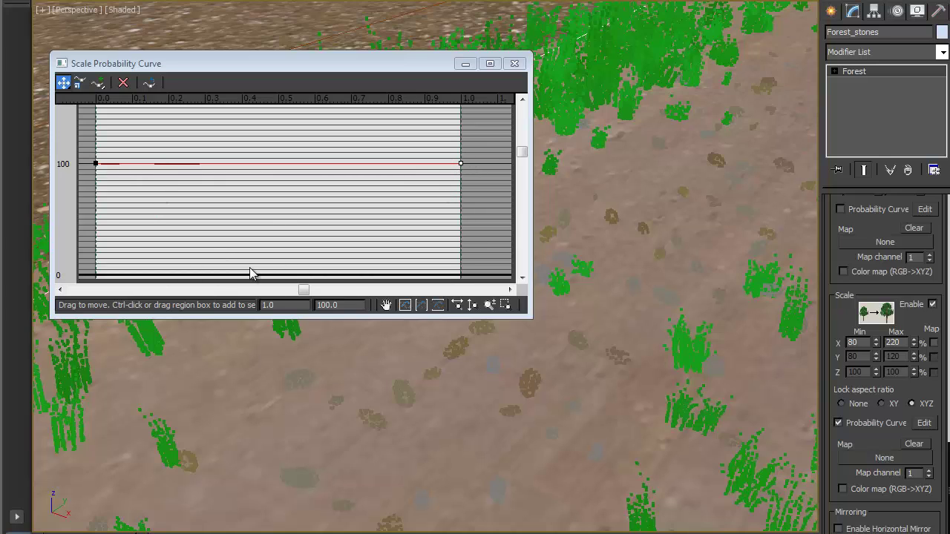
Insert four control points across the middle of the Scale Probability Curve.
{"action": "left_click", "coordinate": [98, 82]}
{"action": "left_click", "coordinate": [184, 163]}
{"action": "left_click", "coordinate": [251, 163]}
{"action": "left_click", "coordinate": [302, 163]}
{"action": "left_click", "coordinate": [345, 163]}
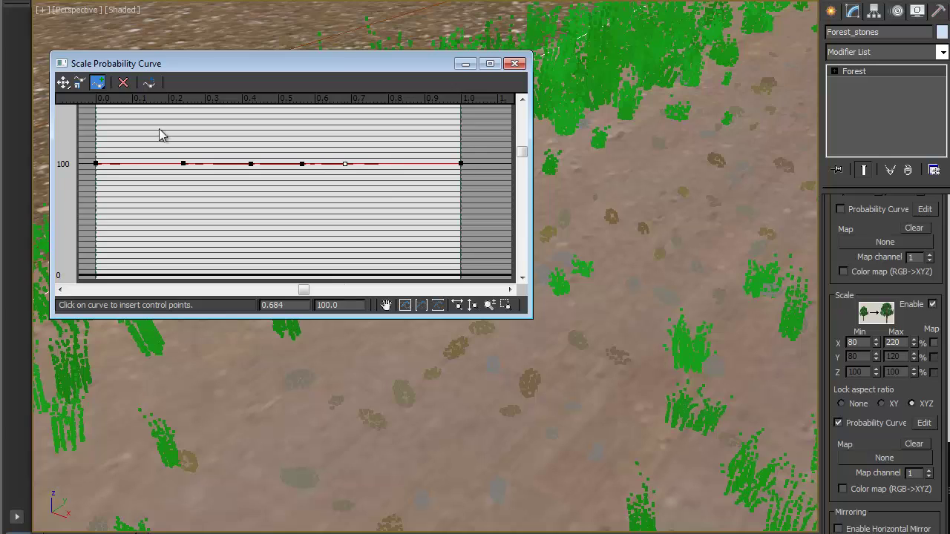
{"action": "left_click", "coordinate": [65, 83]}
Set the curve points at 0.426 and 0.566 to probability 0.
{"action": "left_click", "coordinate": [251, 163]}
{"action": "double_click", "coordinate": [338, 304]}
{"action": "type", "text": "0"}
{"action": "key", "text": "Return"}
{"action": "left_click", "coordinate": [302, 163]}
{"action": "double_click", "coordinate": [333, 305]}
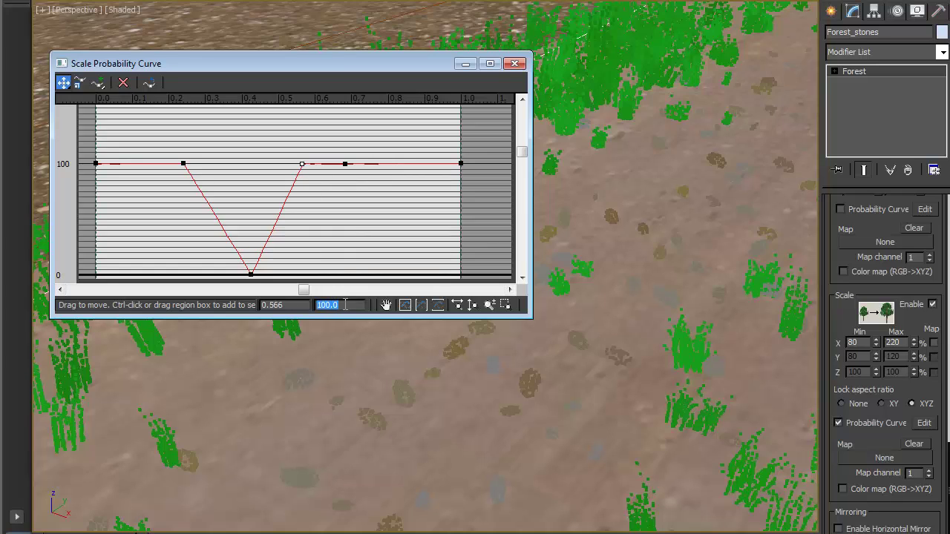
{"action": "type", "text": "0"}
{"action": "key", "text": "Return"}
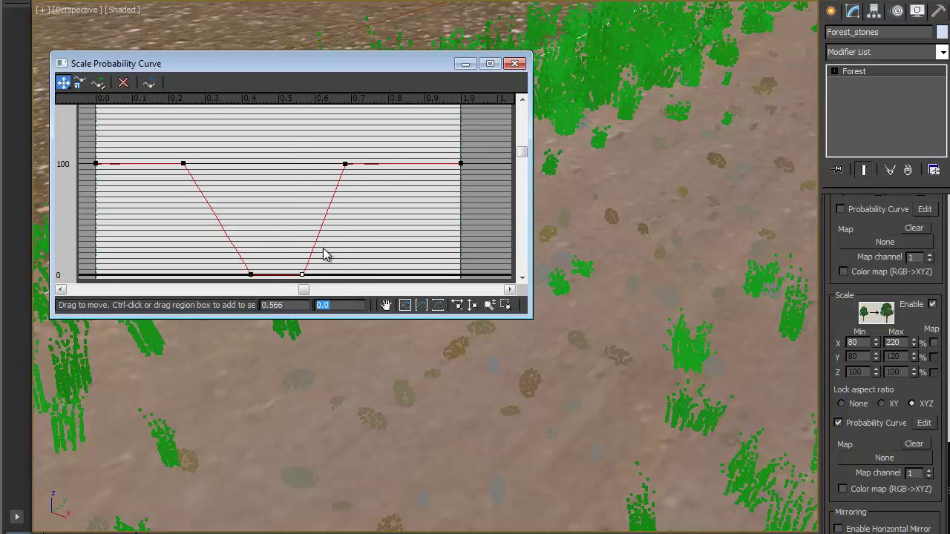
With horizontal-only moves, slide the low points to 0.242 and 0.684 and the right pair to 0.856.
{"action": "left_click", "coordinate": [64, 83]}
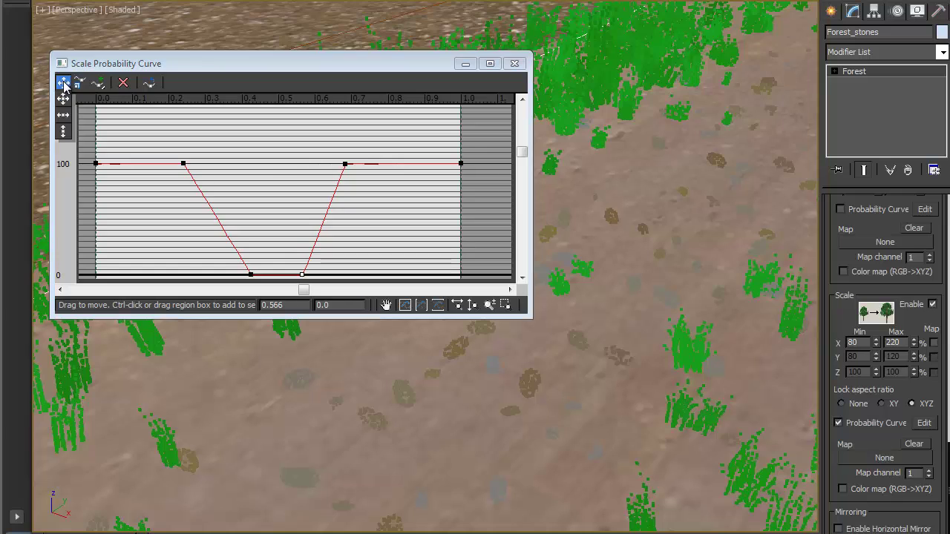
{"action": "left_click_drag", "start_coordinate": [64, 84], "coordinate": [63, 115]}
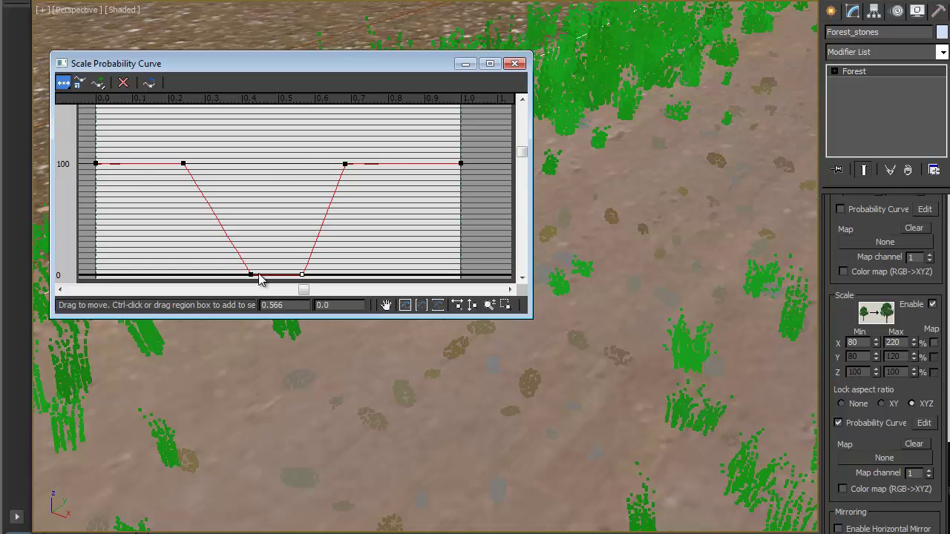
{"action": "left_click_drag", "start_coordinate": [251, 274], "coordinate": [131, 278]}
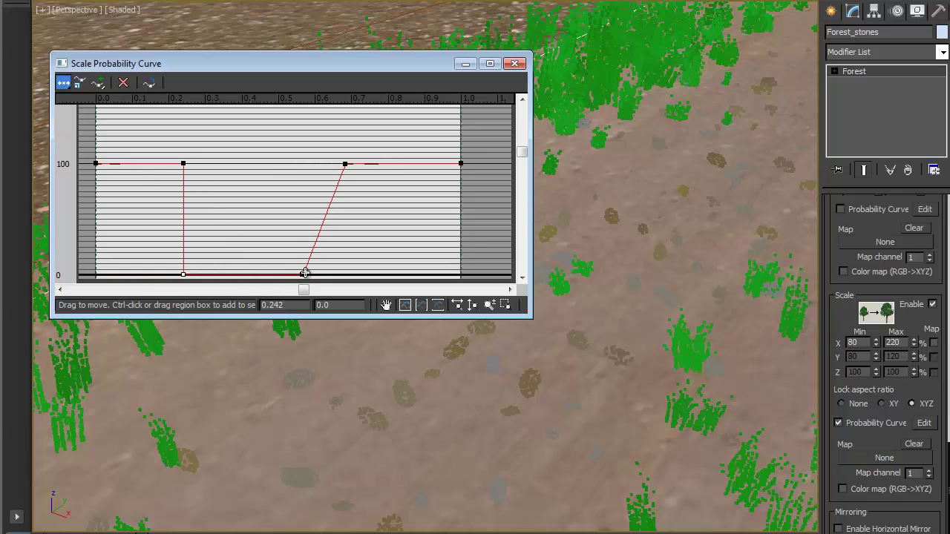
{"action": "left_click_drag", "start_coordinate": [304, 275], "coordinate": [394, 268]}
{"action": "left_click_drag", "start_coordinate": [343, 147], "coordinate": [409, 274]}
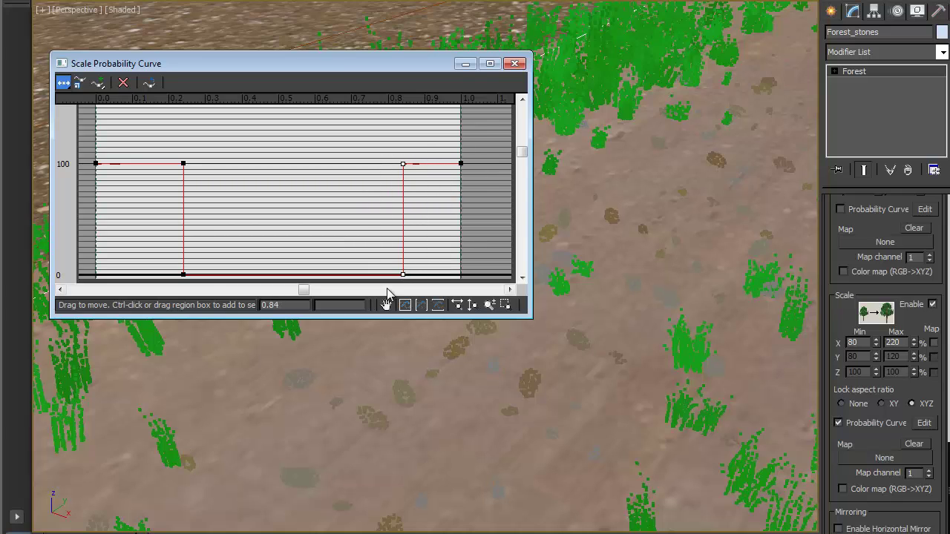
{"action": "left_click_drag", "start_coordinate": [401, 276], "coordinate": [409, 275]}
{"action": "left_click_drag", "start_coordinate": [252, 143], "coordinate": [195, 274]}
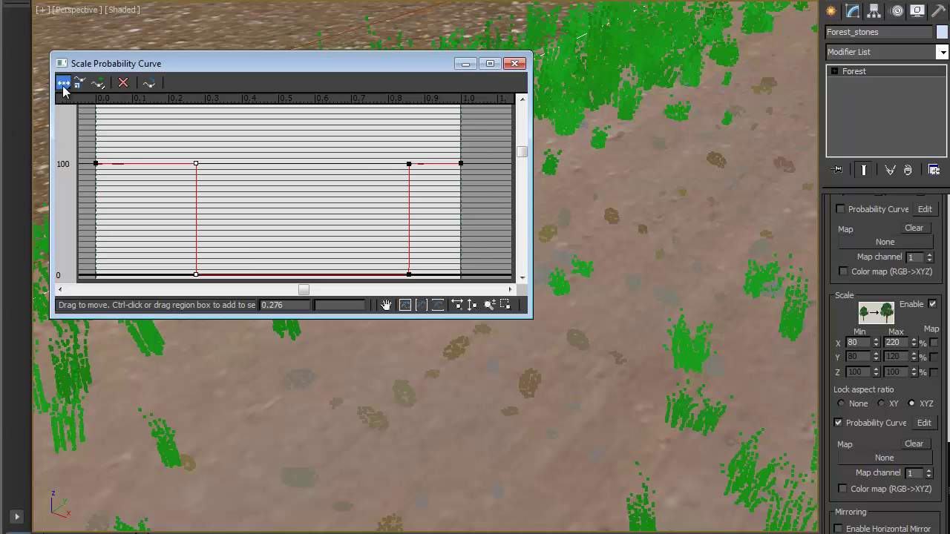
Lower the points at 0.85 and 1.0 to near zero using vertical-only moves.
{"action": "left_click_drag", "start_coordinate": [63, 88], "coordinate": [64, 134]}
{"action": "left_click_drag", "start_coordinate": [361, 154], "coordinate": [476, 188]}
{"action": "left_click_drag", "start_coordinate": [410, 162], "coordinate": [411, 252]}
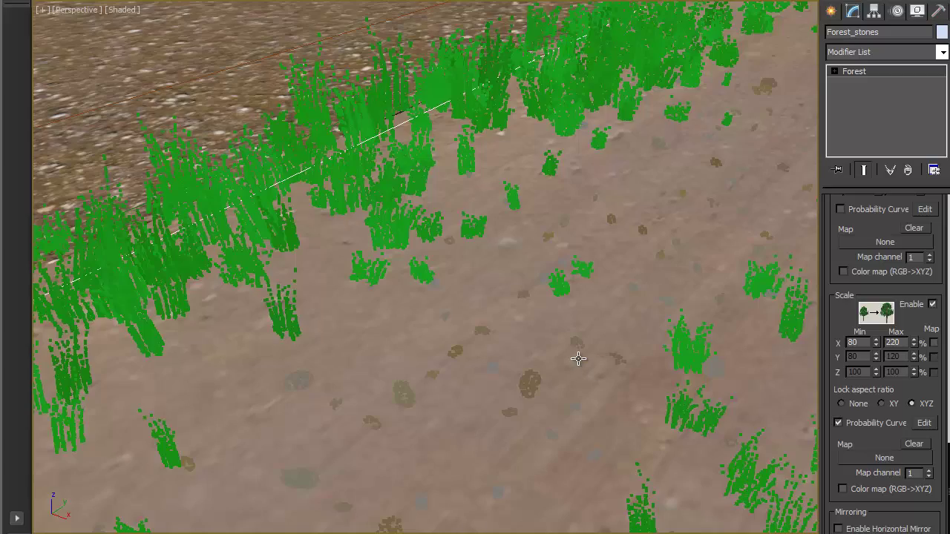
View the scene through VRayPhysicalCamera001.
{"action": "scroll", "coordinate": [578, 358], "scroll_direction": "up", "scroll_amount": 3}
{"action": "scroll", "coordinate": [584, 346], "scroll_direction": "up", "scroll_amount": 4}
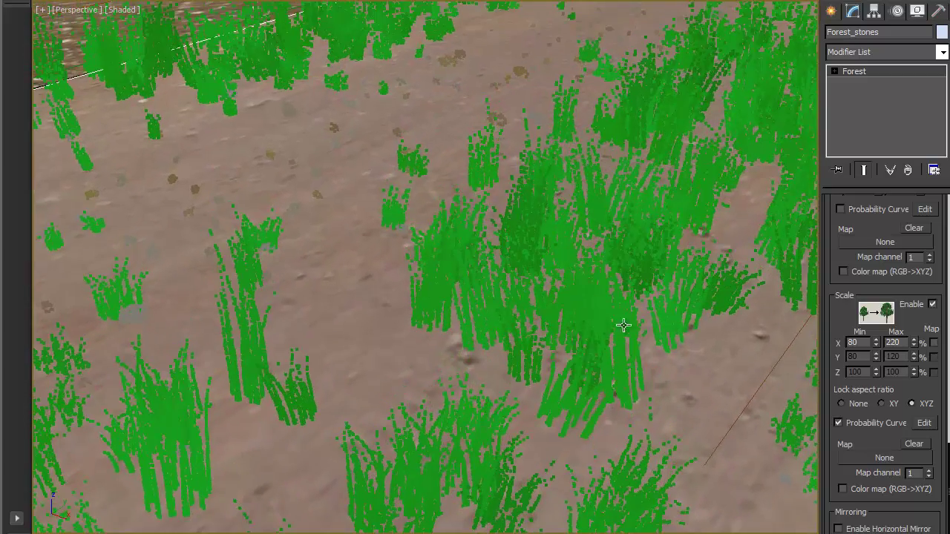
{"action": "scroll", "coordinate": [505, 333], "scroll_direction": "down", "scroll_amount": 8}
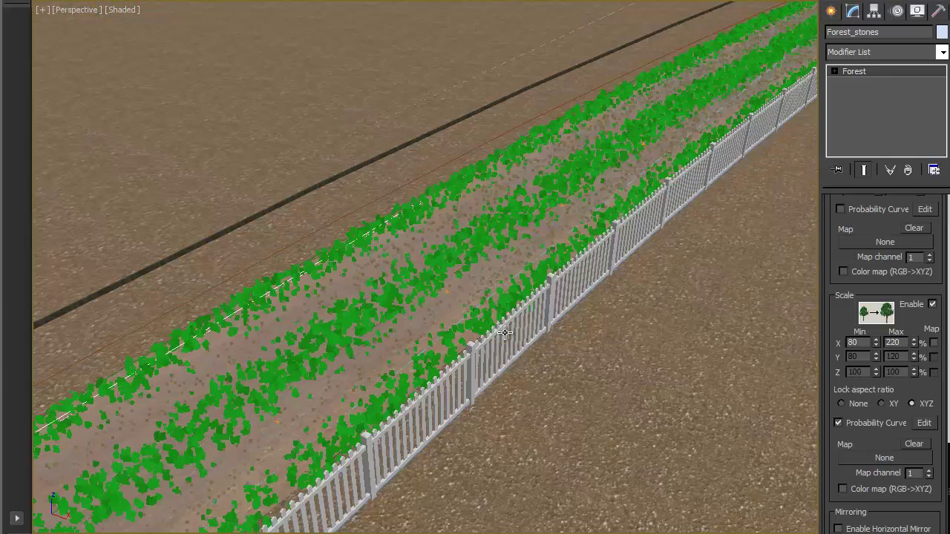
{"action": "key", "text": "c"}
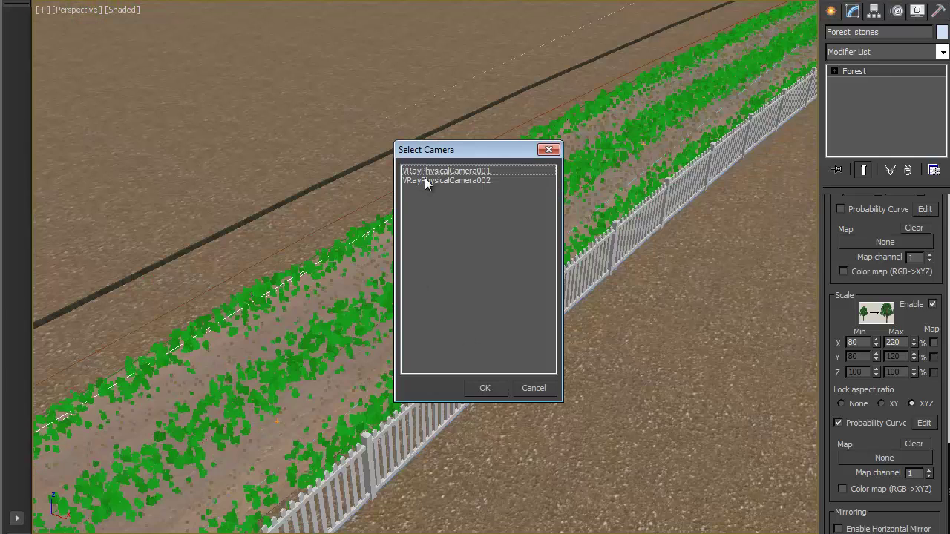
{"action": "left_click", "coordinate": [426, 179]}
{"action": "left_click", "coordinate": [429, 173]}
{"action": "left_click", "coordinate": [492, 389]}
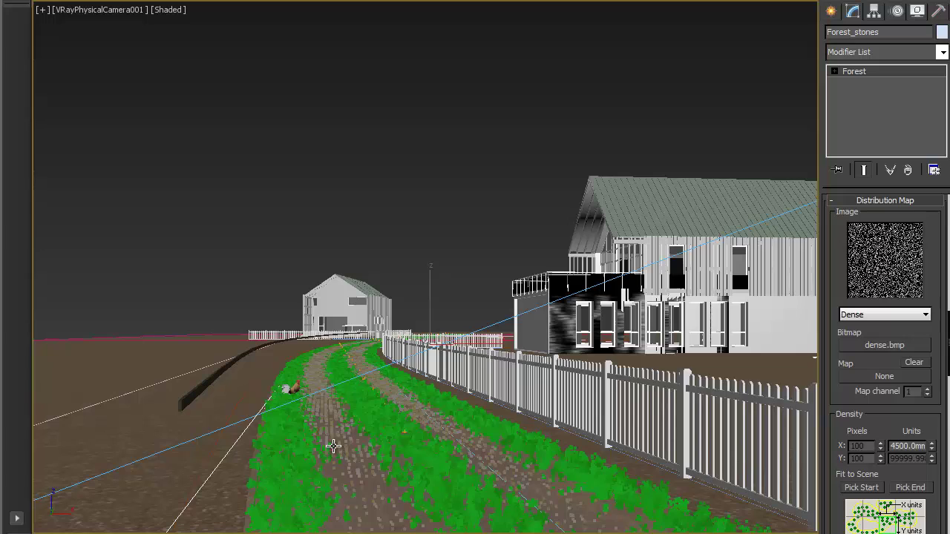
Set the stones' Density X Units to 3000 mm and Threshold to 50%, then collapse Distribution Map.
{"action": "double_click", "coordinate": [907, 447]}
{"action": "type", "text": "500"}
{"action": "key", "text": "Return"}
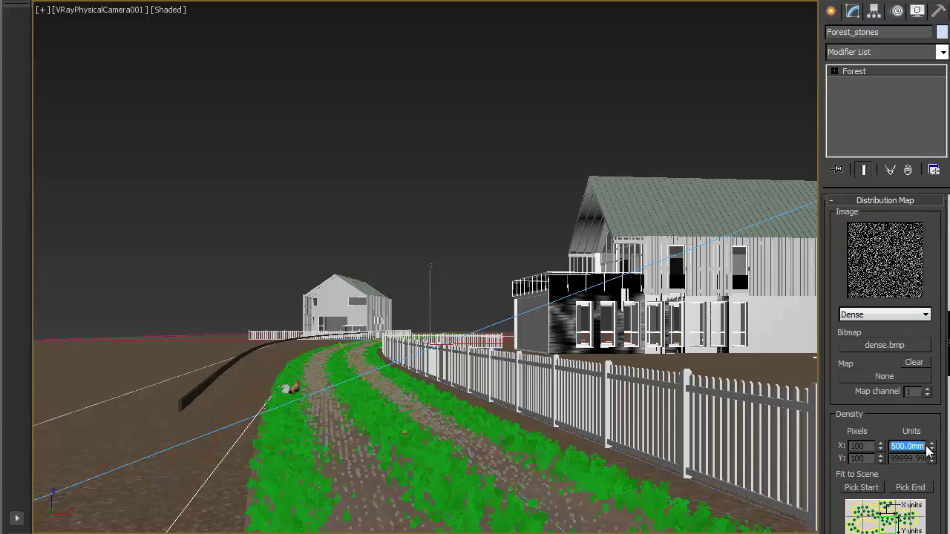
{"action": "type", "text": "30"}
{"action": "key", "text": "Return"}
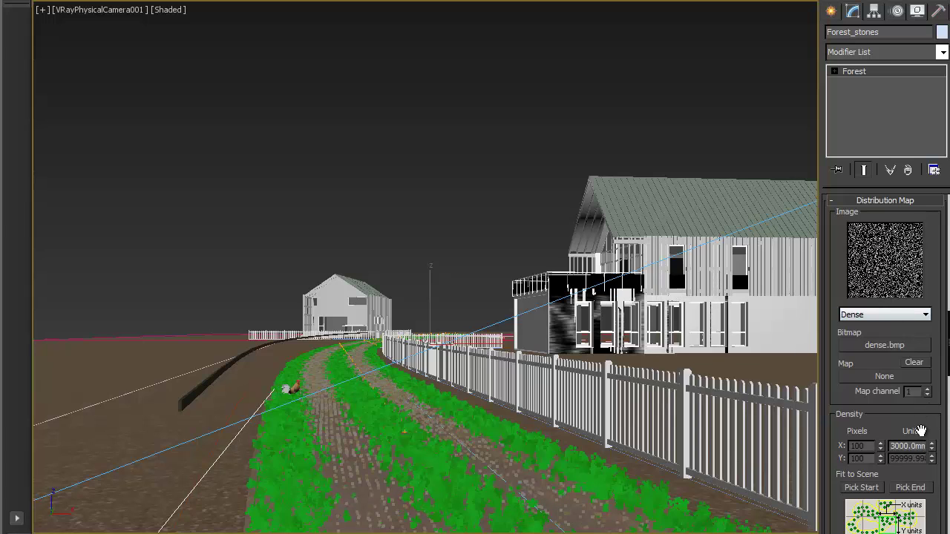
{"action": "scroll", "coordinate": [892, 472], "scroll_direction": "down", "scroll_amount": 5}
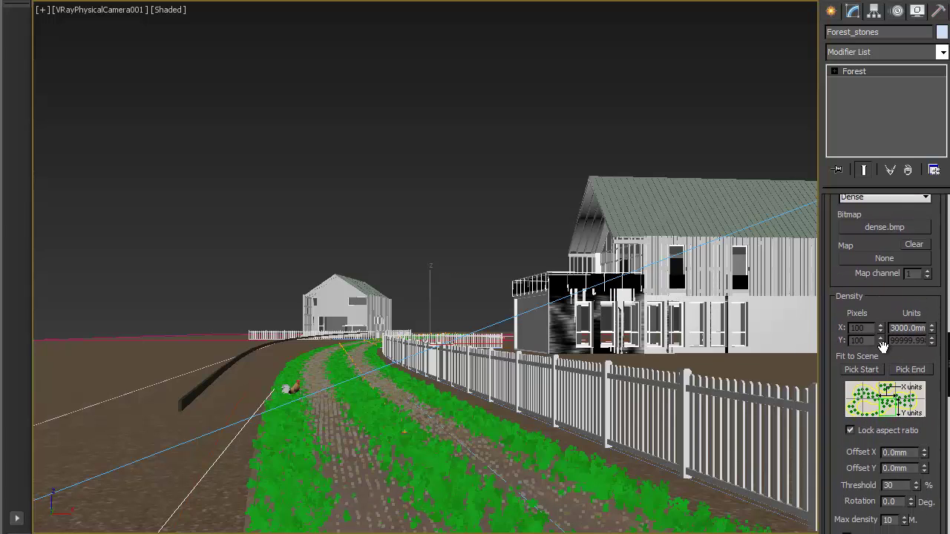
{"action": "double_click", "coordinate": [895, 472]}
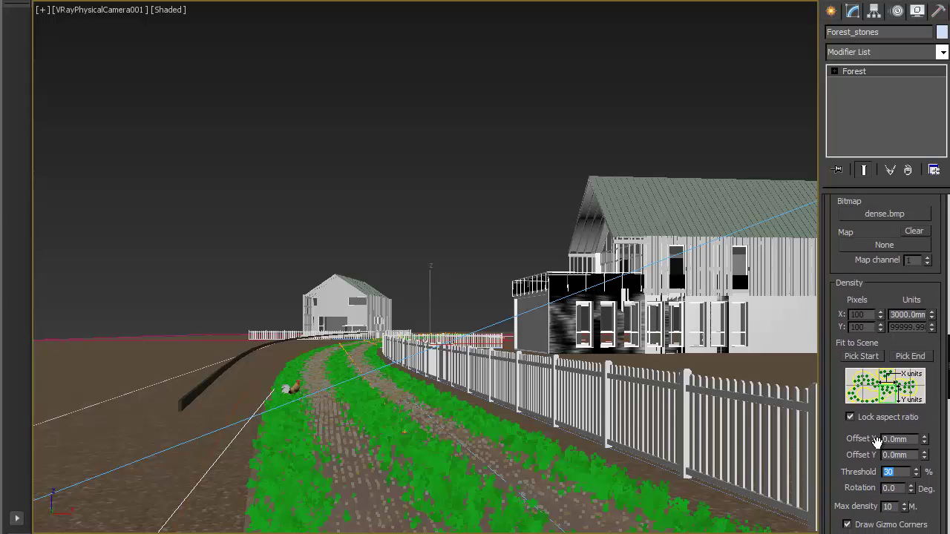
{"action": "type", "text": "50"}
{"action": "key", "text": "Return"}
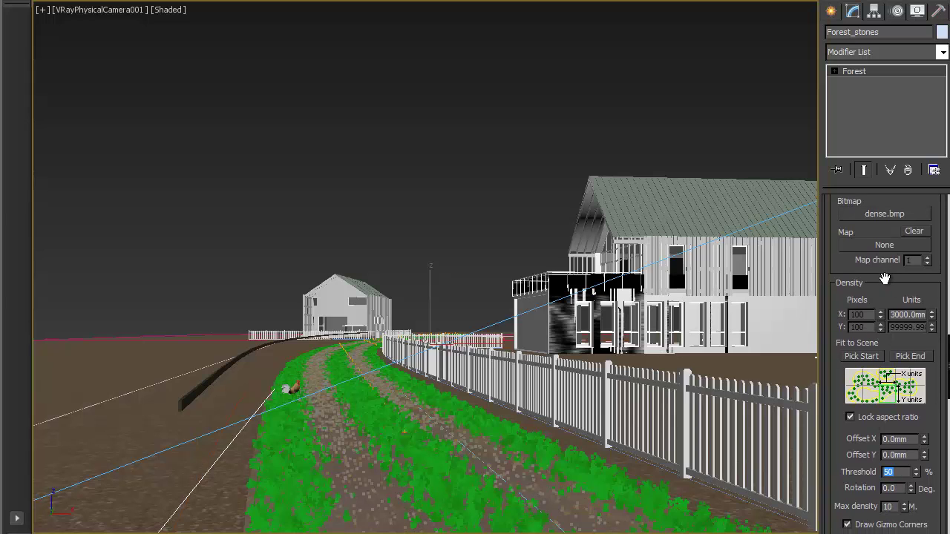
{"action": "scroll", "coordinate": [886, 278], "scroll_direction": "up", "scroll_amount": 11}
{"action": "left_click", "coordinate": [871, 359]}
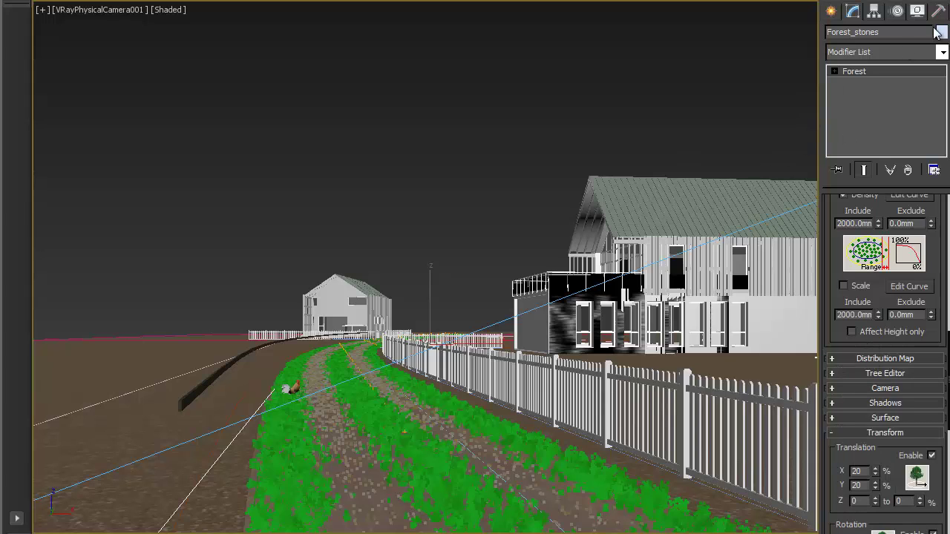
Place a Forest Pro 3 object, Forest001, and accept limiting it to camera visibility.
{"action": "left_click", "coordinate": [830, 10]}
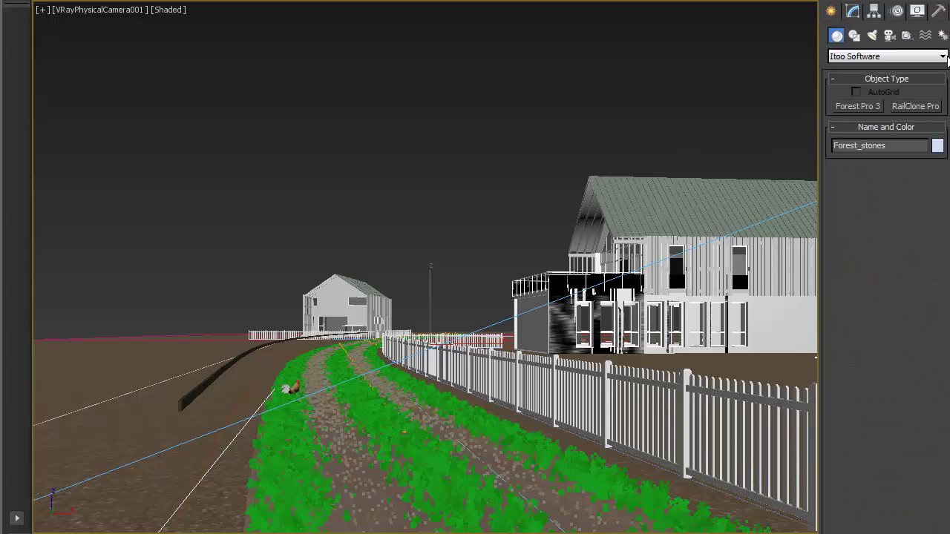
{"action": "left_click", "coordinate": [878, 106]}
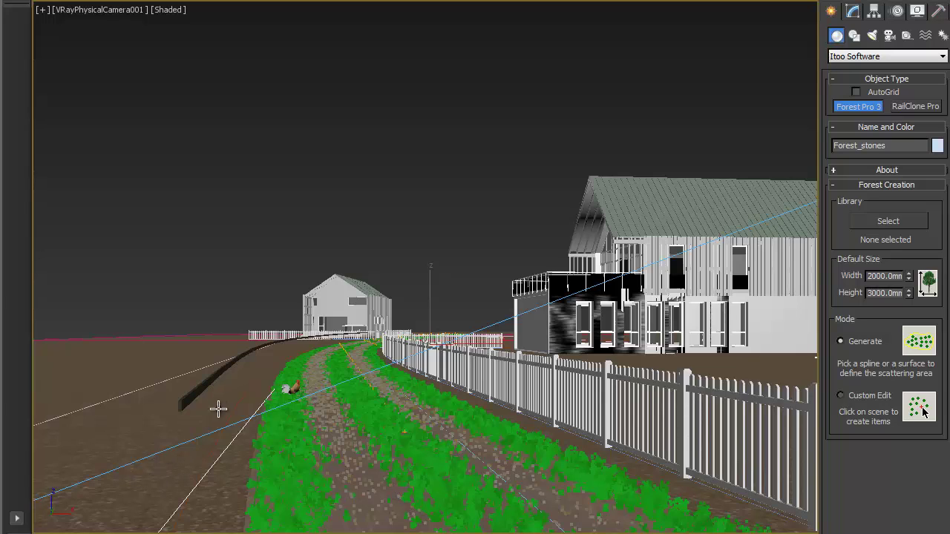
{"action": "left_click", "coordinate": [109, 430]}
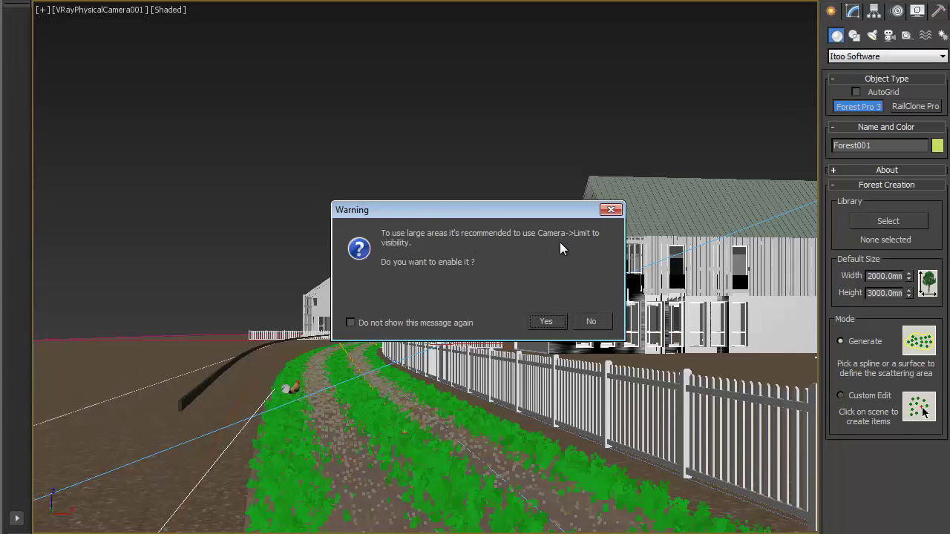
{"action": "left_click", "coordinate": [555, 324]}
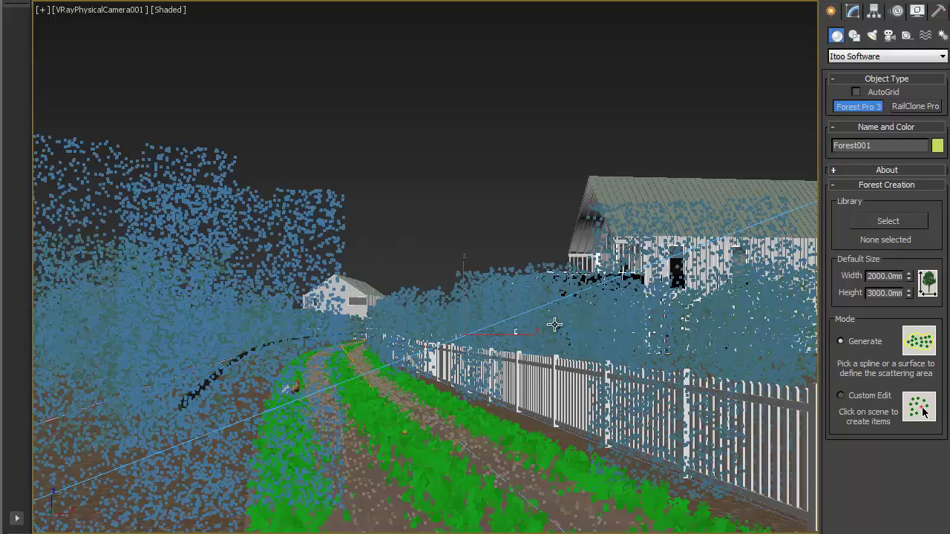
In Perspective, orbit to look down the path and open Forest001's Modify panel with Areas collapsed.
{"action": "key", "text": "p"}
{"action": "middle_click_drag", "start_coordinate": [656, 316], "coordinate": [440, 379], "text": "alt"}
{"action": "middle_click_drag", "start_coordinate": [388, 356], "coordinate": [450, 382]}
{"action": "middle_click_drag", "start_coordinate": [485, 339], "coordinate": [484, 322]}
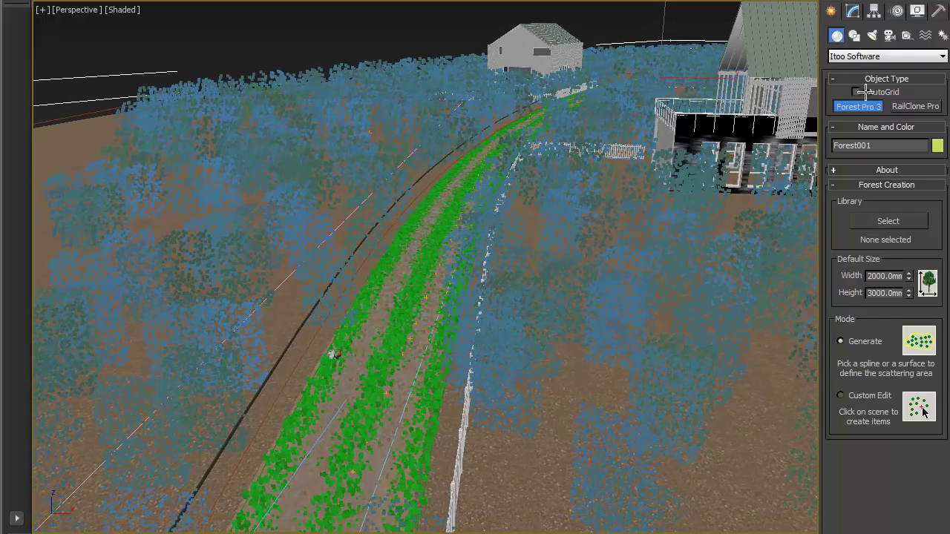
{"action": "left_click", "coordinate": [852, 15]}
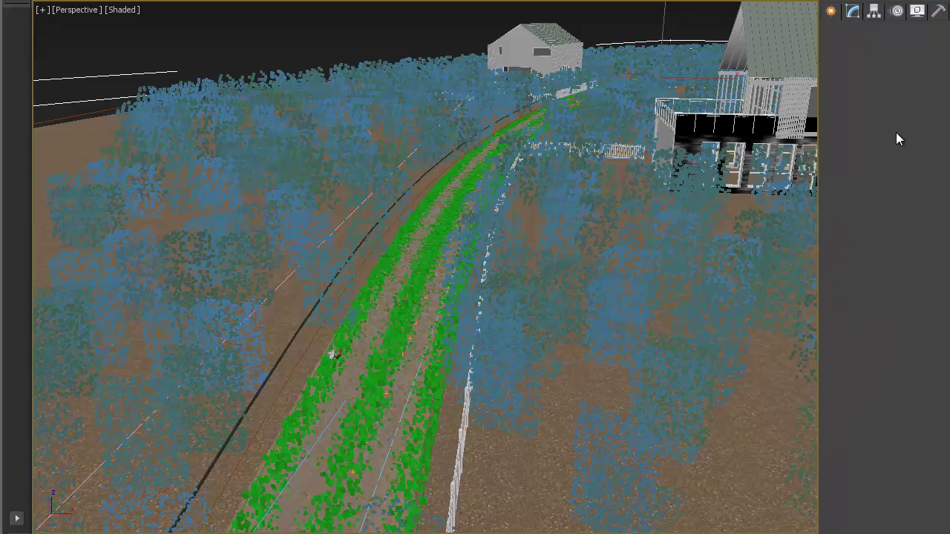
{"action": "scroll", "coordinate": [883, 320], "scroll_direction": "up", "scroll_amount": 10}
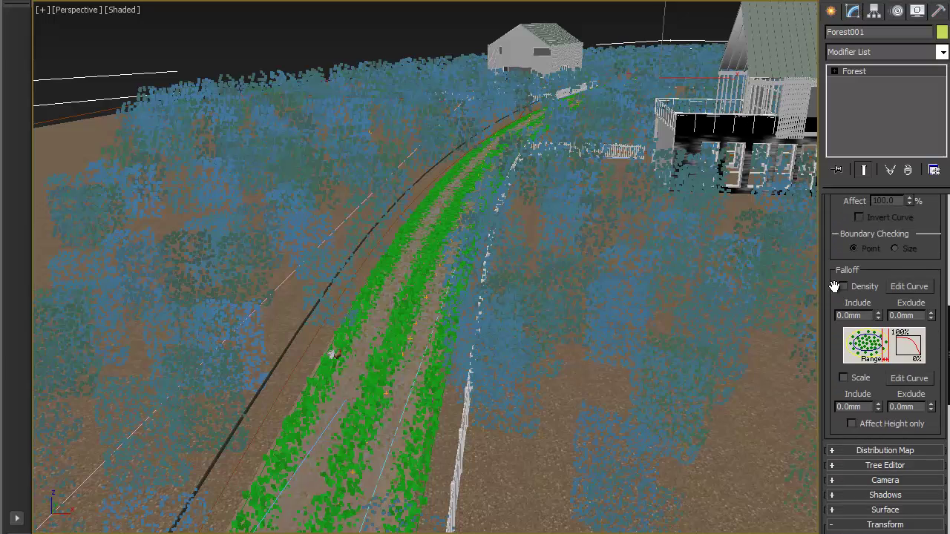
{"action": "scroll", "coordinate": [885, 324], "scroll_direction": "up", "scroll_amount": 1}
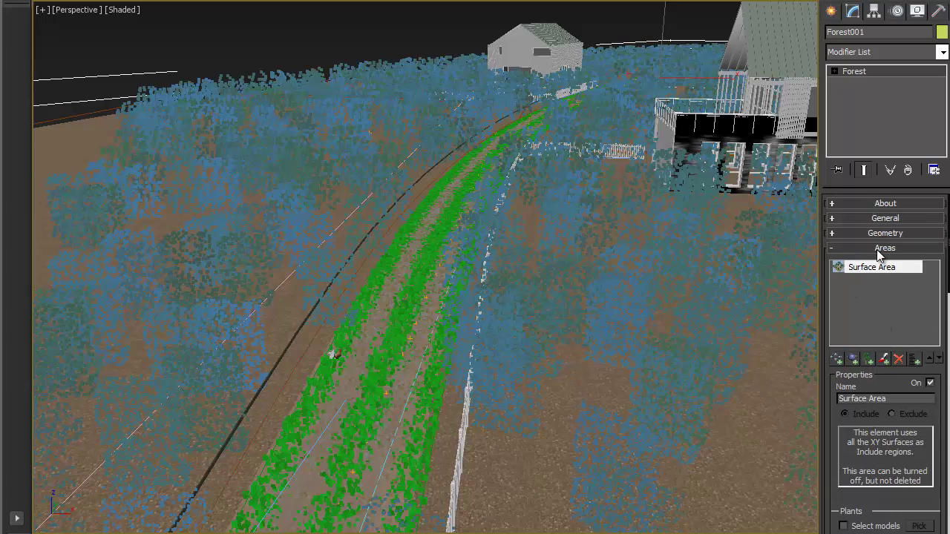
{"action": "left_click", "coordinate": [870, 248]}
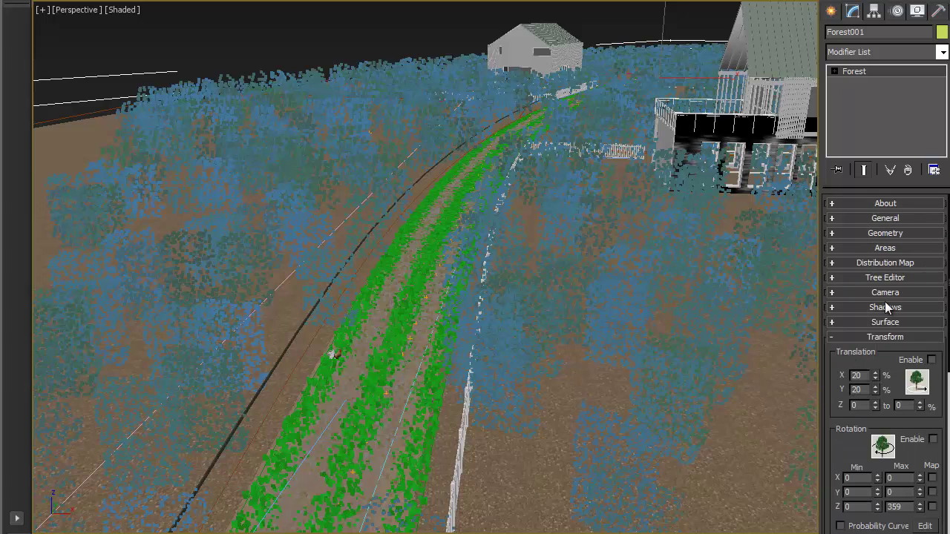
In Forest001's Surface rollout, try adding Forest_stones as a surface, then remove it again.
{"action": "left_click", "coordinate": [883, 323]}
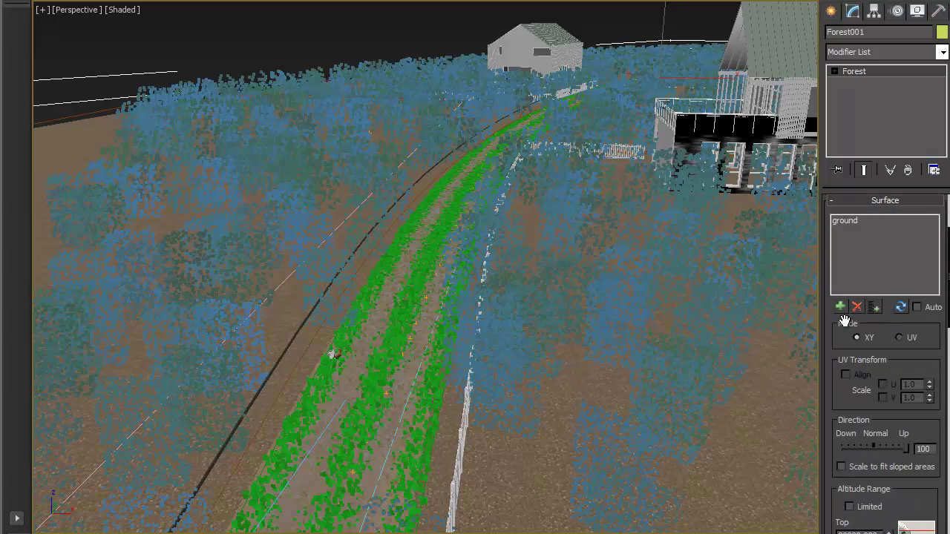
{"action": "left_click", "coordinate": [386, 445]}
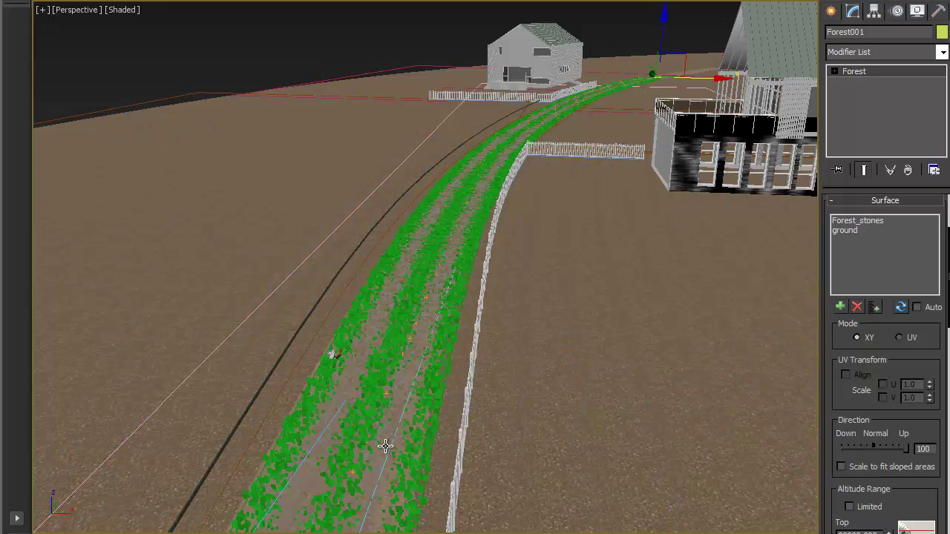
{"action": "left_click", "coordinate": [876, 222]}
{"action": "left_click", "coordinate": [858, 307]}
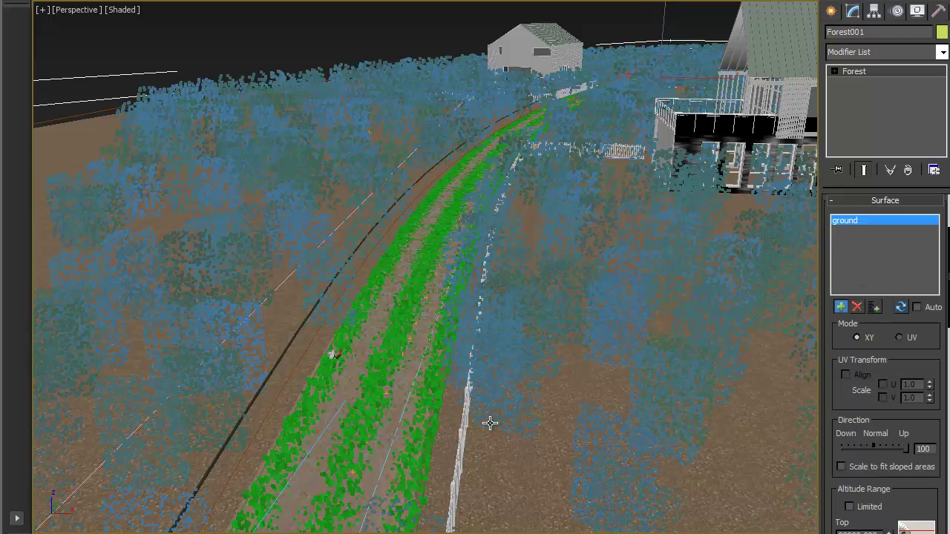
{"action": "middle_click_drag", "start_coordinate": [386, 476], "coordinate": [481, 280], "text": "alt"}
{"action": "left_click", "coordinate": [326, 458]}
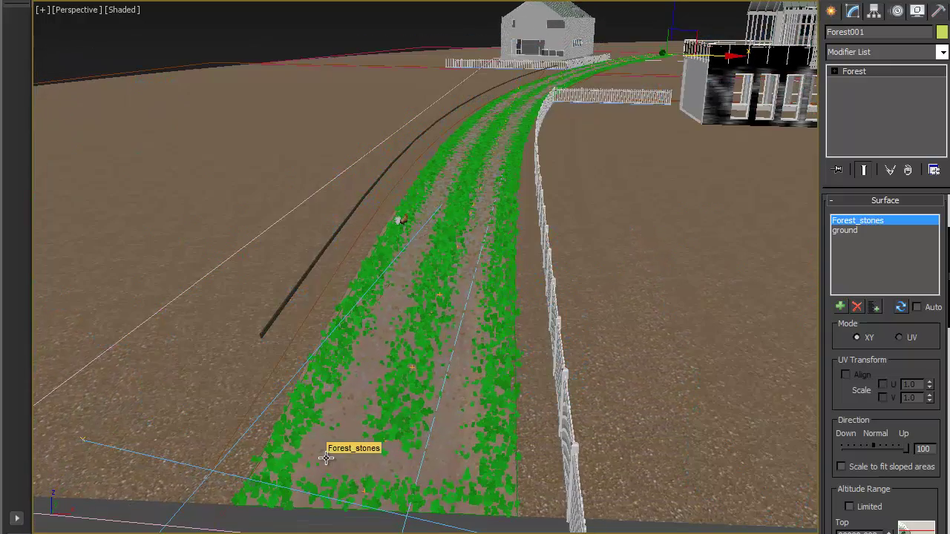
{"action": "left_click", "coordinate": [858, 307]}
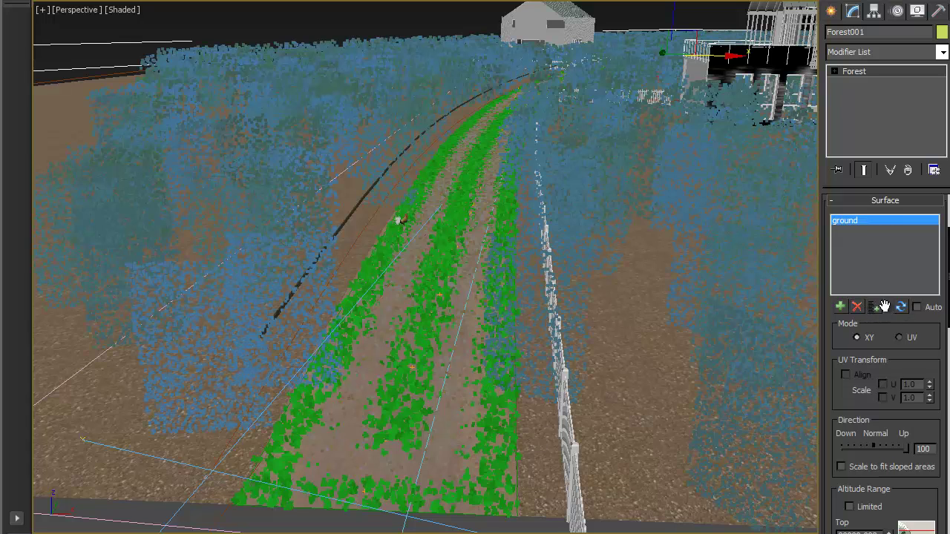
Add Road from the scene list as a scatter surface alongside ground, then collapse Surface.
{"action": "left_click", "coordinate": [841, 306]}
{"action": "key", "text": "h"}
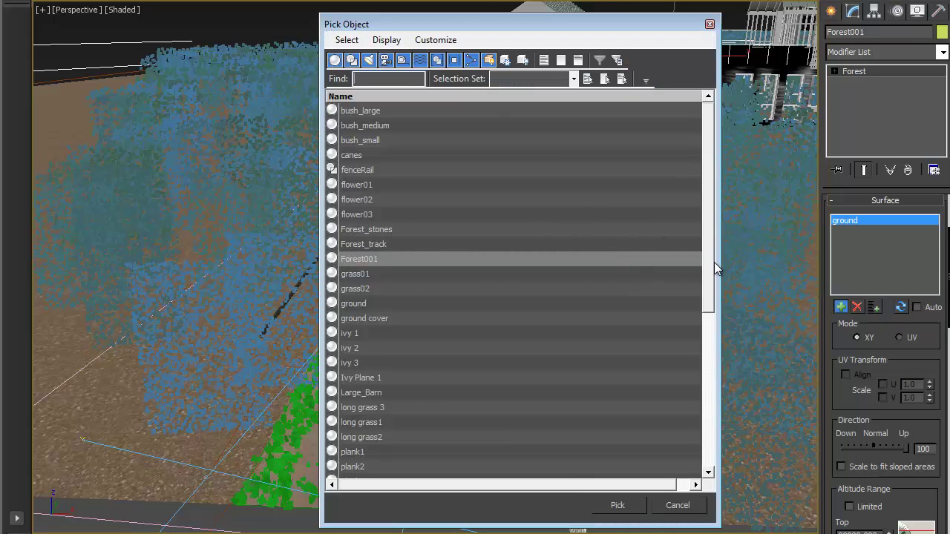
{"action": "left_click_drag", "start_coordinate": [713, 262], "coordinate": [701, 416]}
{"action": "left_click", "coordinate": [363, 246]}
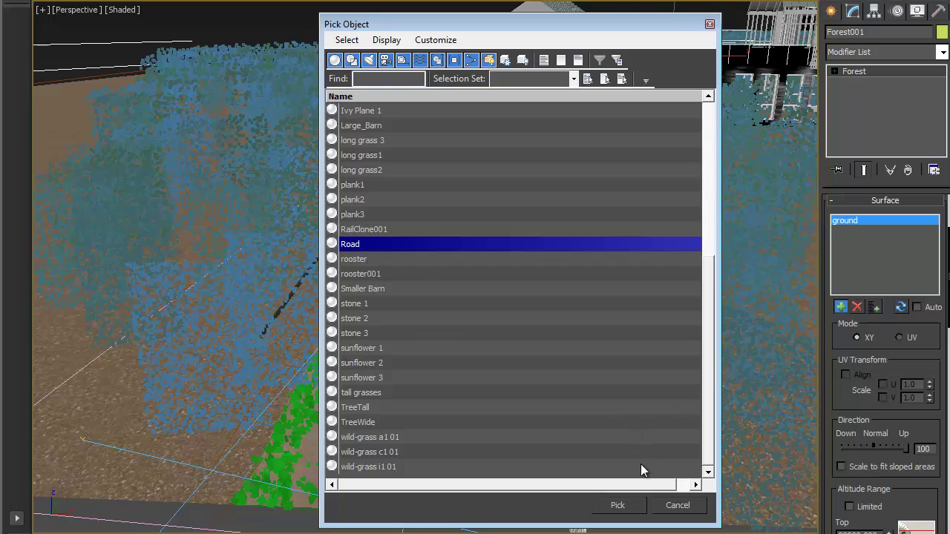
{"action": "left_click", "coordinate": [619, 507]}
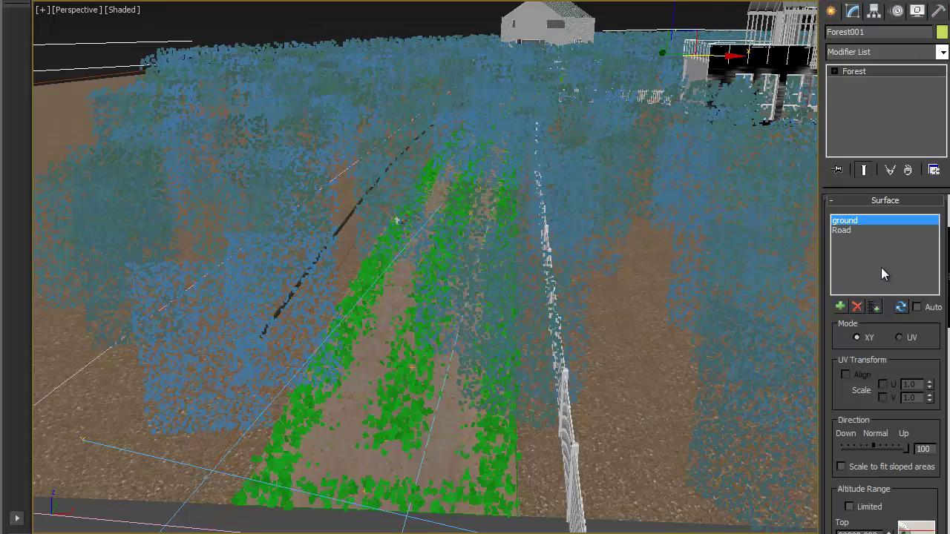
{"action": "left_click", "coordinate": [865, 201]}
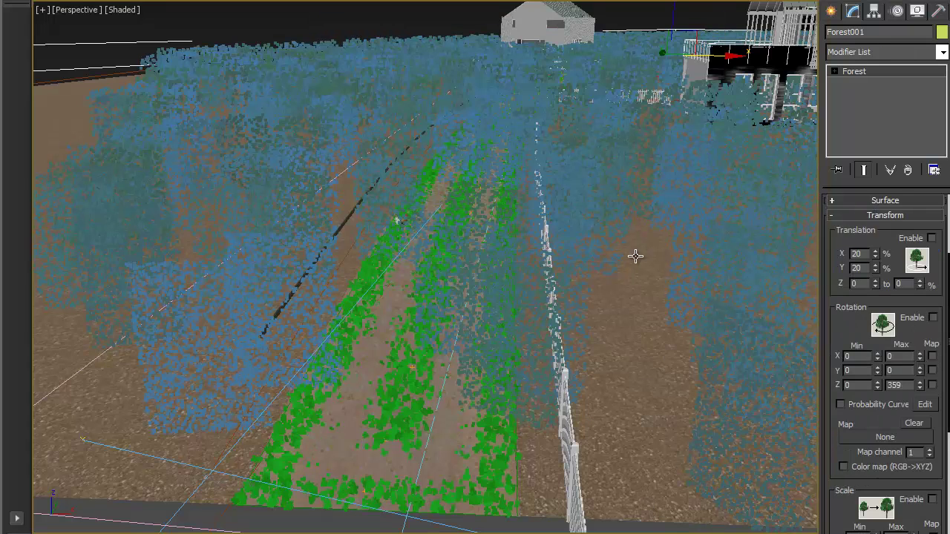
{"action": "middle_click_drag", "start_coordinate": [634, 255], "coordinate": [532, 357], "text": "alt"}
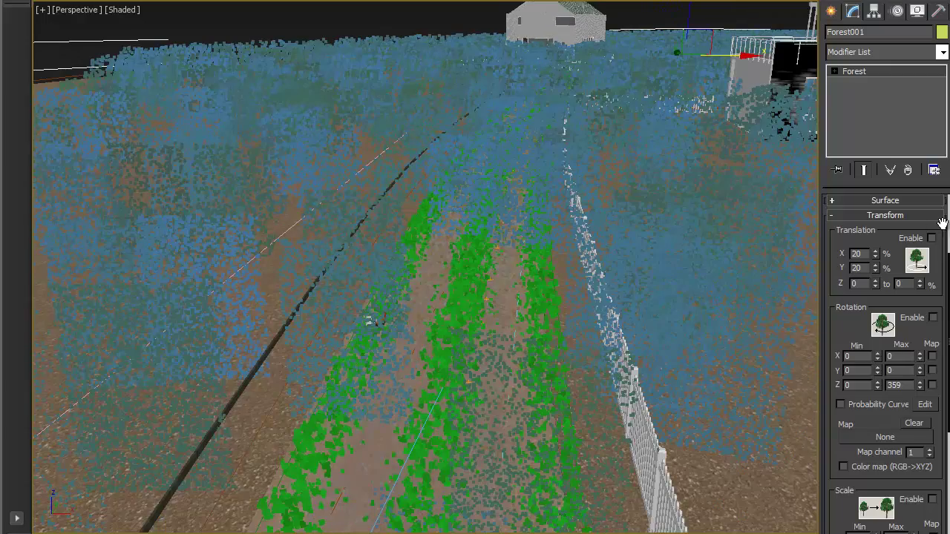
{"action": "left_click_drag", "start_coordinate": [837, 232], "coordinate": [836, 332]}
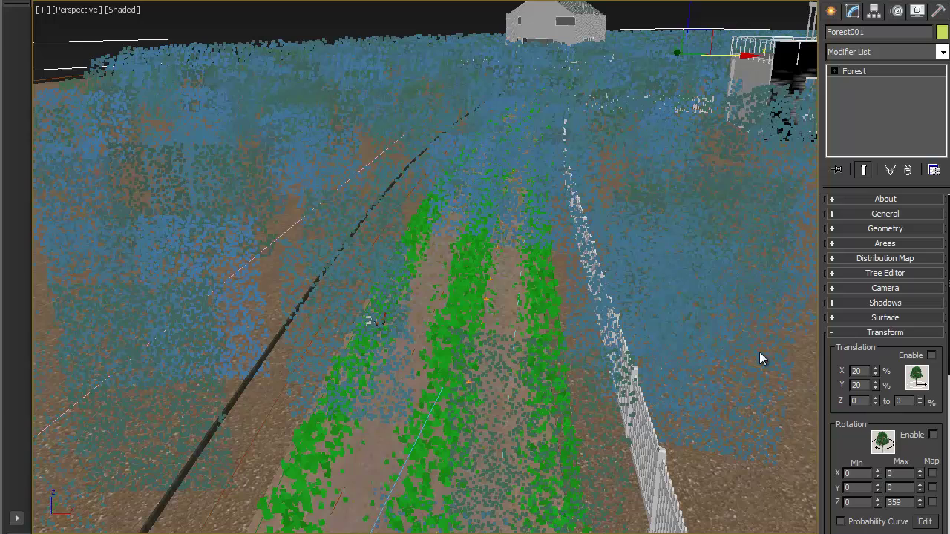
Add flower01, flower02 and flower03 to the Geometry List and delete the default plant entry.
{"action": "left_click", "coordinate": [855, 332]}
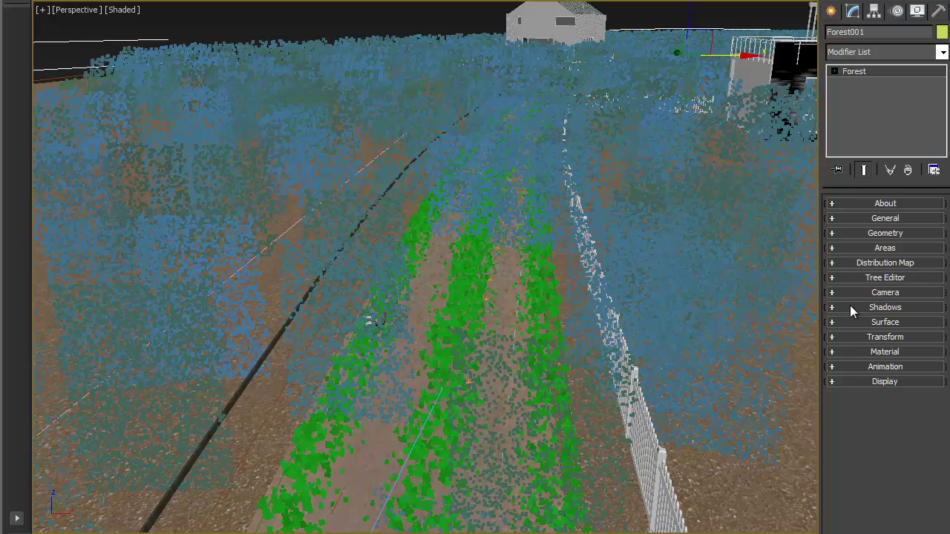
{"action": "left_click", "coordinate": [879, 234]}
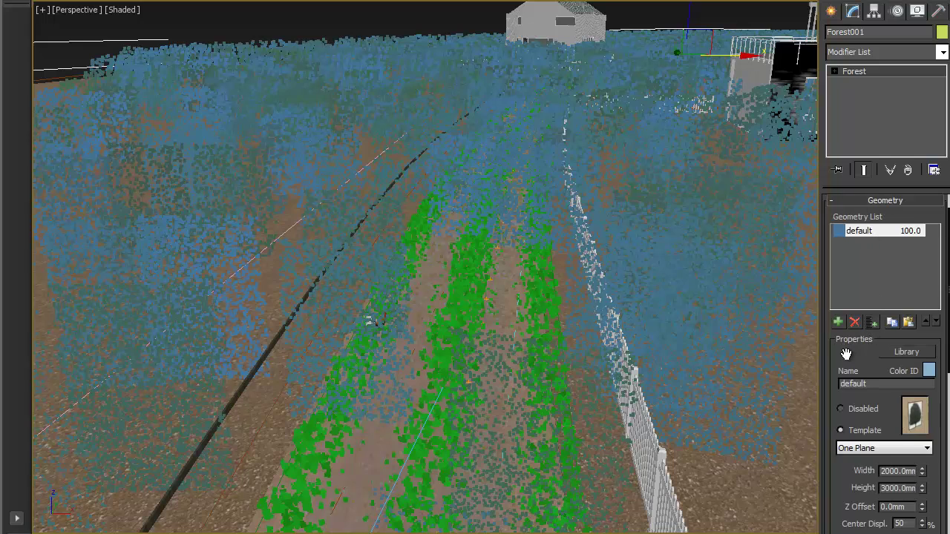
{"action": "mouse_move", "coordinate": [846, 354]}
{"action": "left_mouse_down"}
{"action": "mouse_move", "coordinate": [848, 282]}
{"action": "mouse_move", "coordinate": [846, 339]}
{"action": "left_mouse_up"}
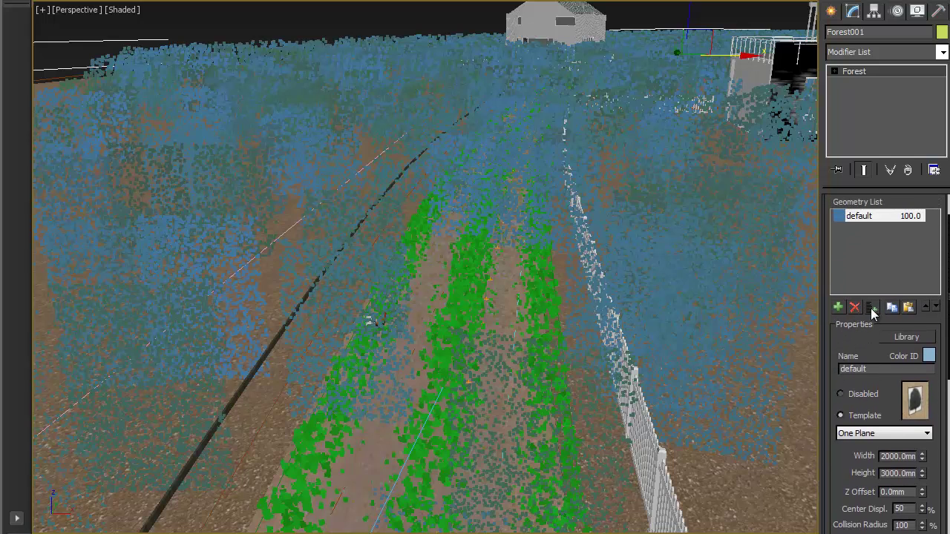
{"action": "left_click", "coordinate": [871, 308]}
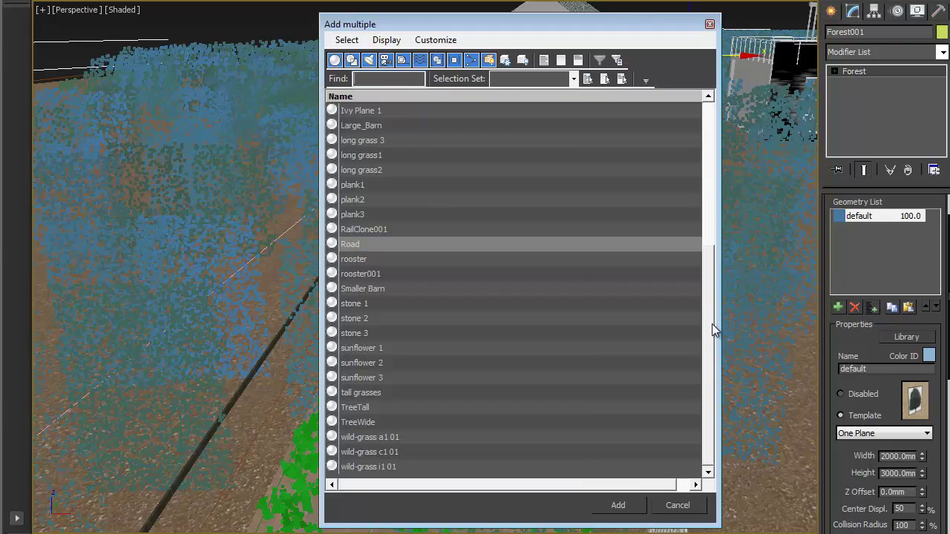
{"action": "left_click_drag", "start_coordinate": [712, 324], "coordinate": [718, 172]}
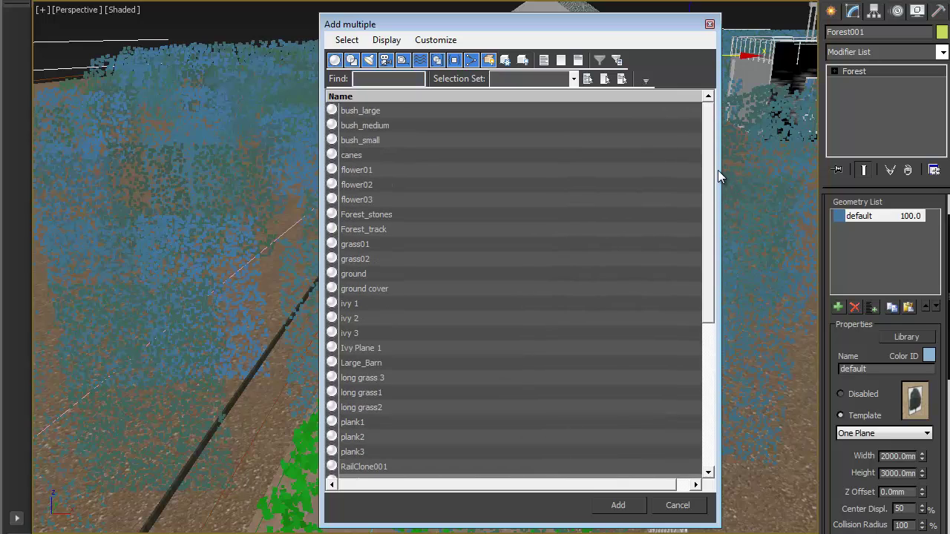
{"action": "left_click", "coordinate": [377, 171]}
{"action": "left_click", "coordinate": [375, 197], "text": "shift"}
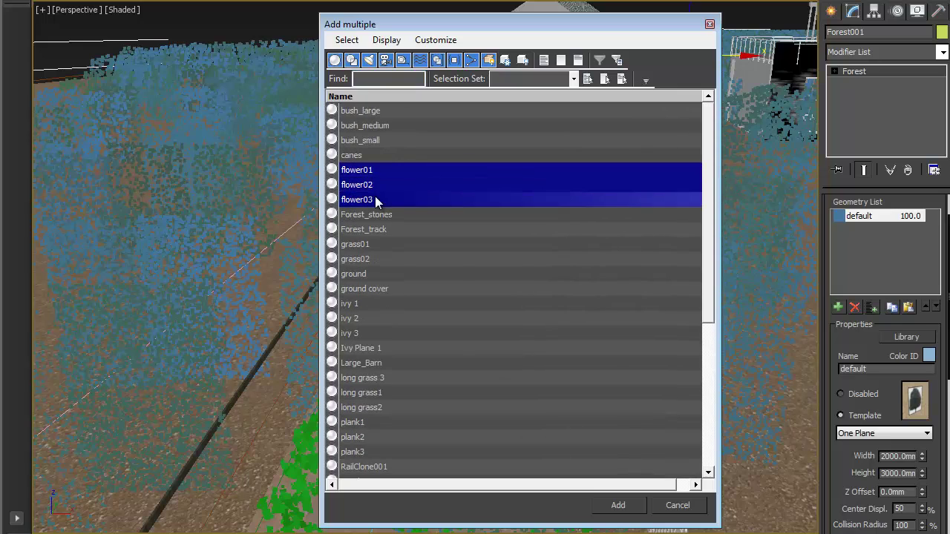
{"action": "left_click", "coordinate": [619, 505]}
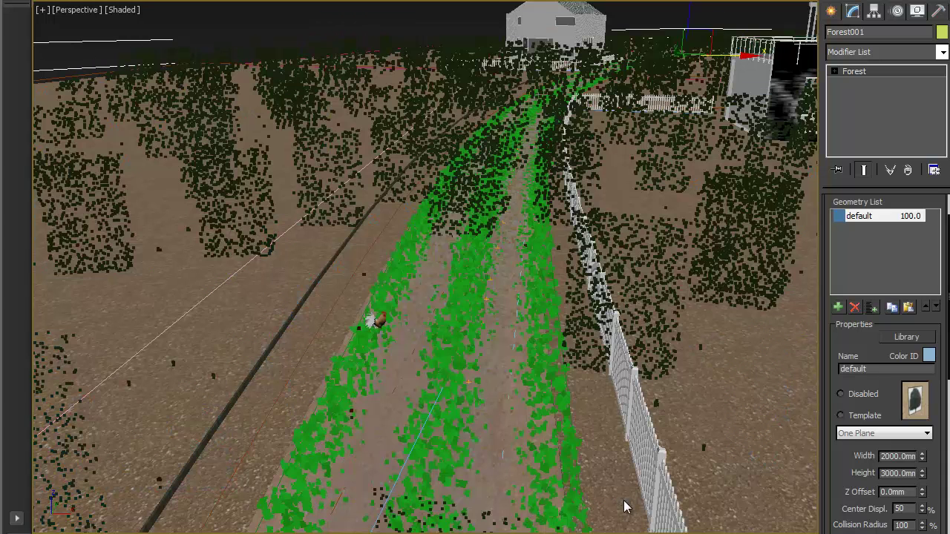
{"action": "left_click", "coordinate": [879, 217]}
{"action": "left_click", "coordinate": [856, 308]}
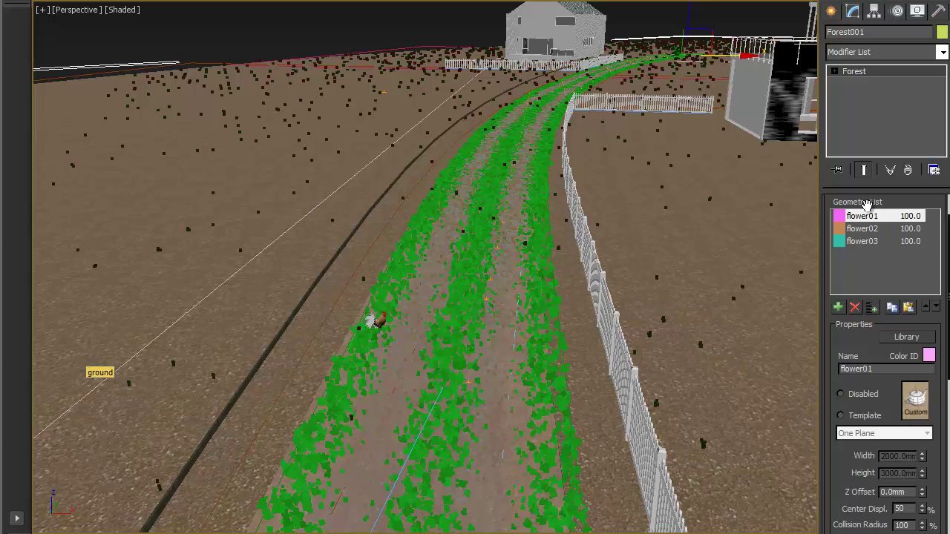
Enable random Translation, Rotation and Scale in Forest001's Transform rollout.
{"action": "scroll", "coordinate": [864, 216], "scroll_direction": "up", "scroll_amount": 2}
{"action": "left_click", "coordinate": [885, 233]}
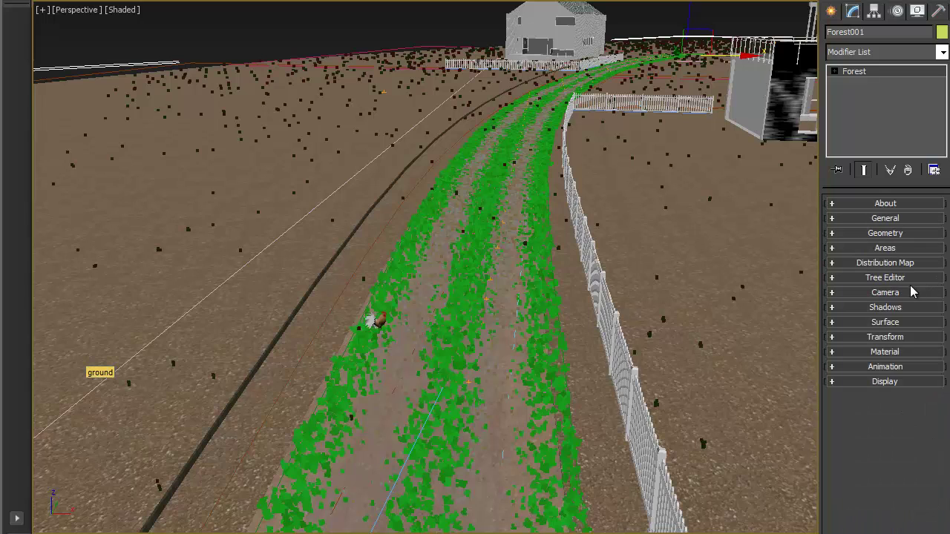
{"action": "left_click", "coordinate": [886, 337]}
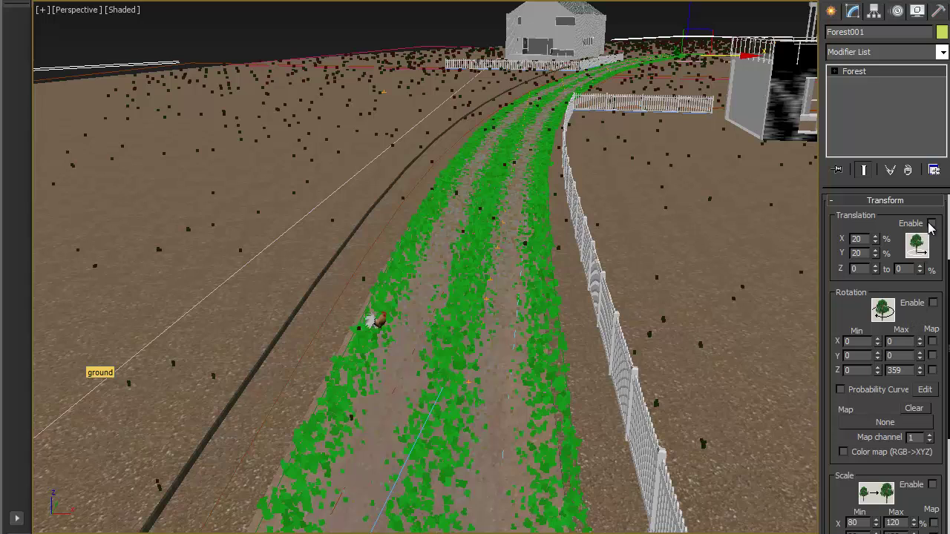
{"action": "left_click", "coordinate": [931, 224]}
{"action": "left_click", "coordinate": [932, 303]}
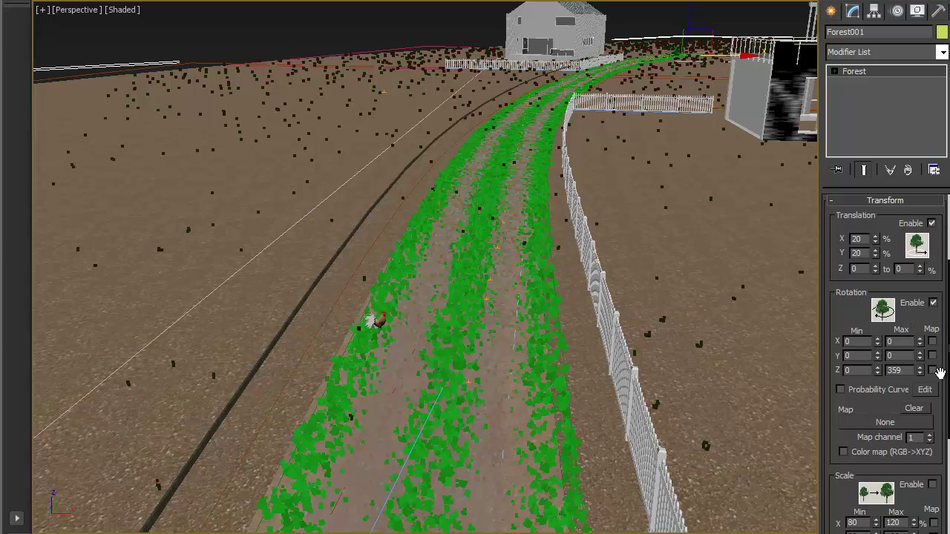
{"action": "left_click", "coordinate": [933, 485]}
Switch the distribution map to Dense with 4000 mm X density units.
{"action": "scroll", "coordinate": [860, 400], "scroll_direction": "up", "scroll_amount": 5}
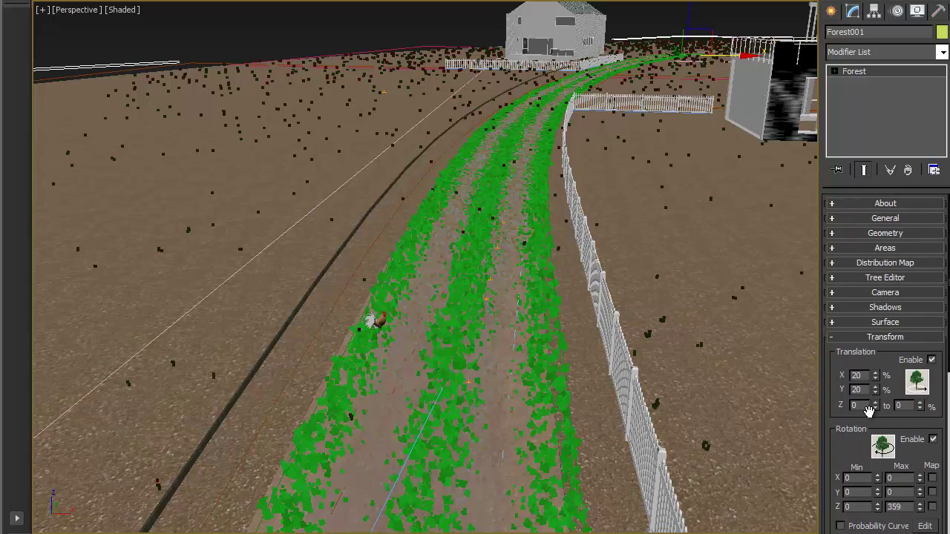
{"action": "left_click", "coordinate": [876, 261]}
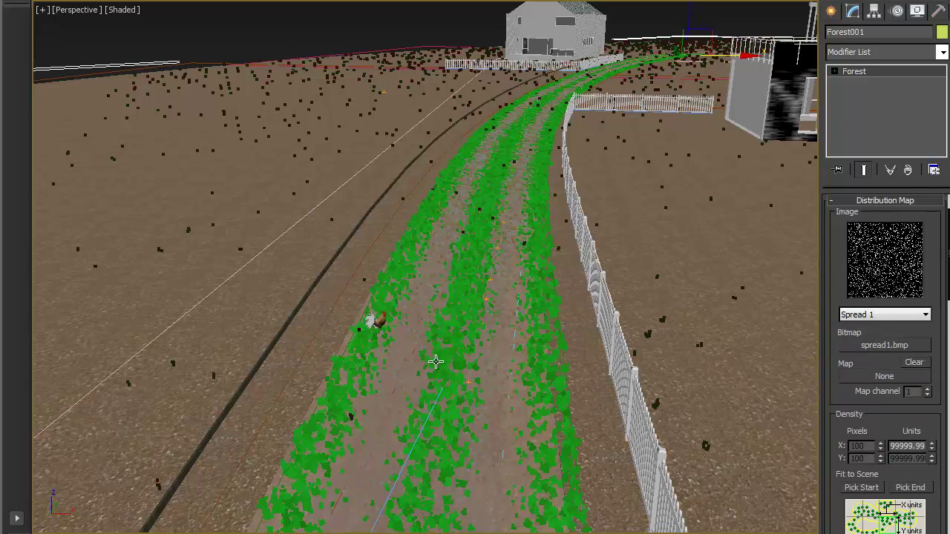
{"action": "left_click", "coordinate": [911, 320]}
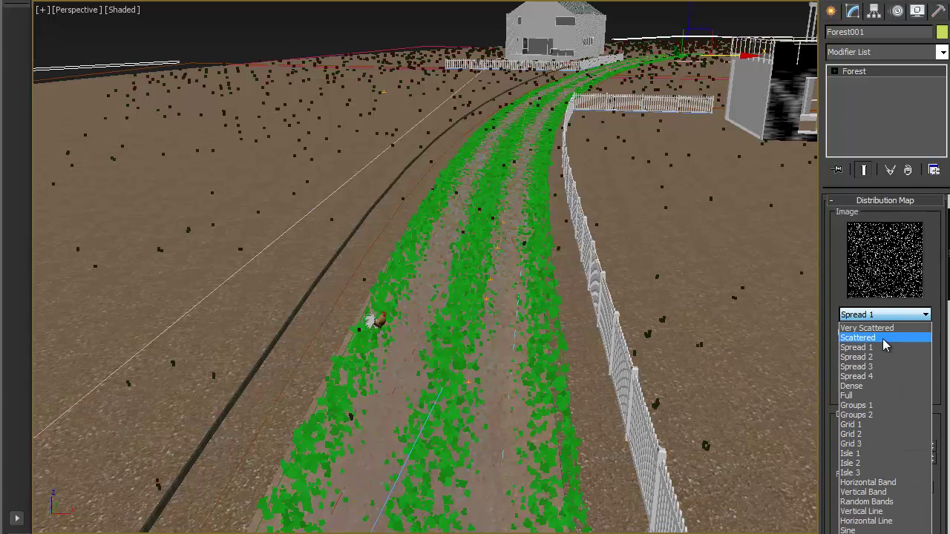
{"action": "left_click", "coordinate": [856, 387]}
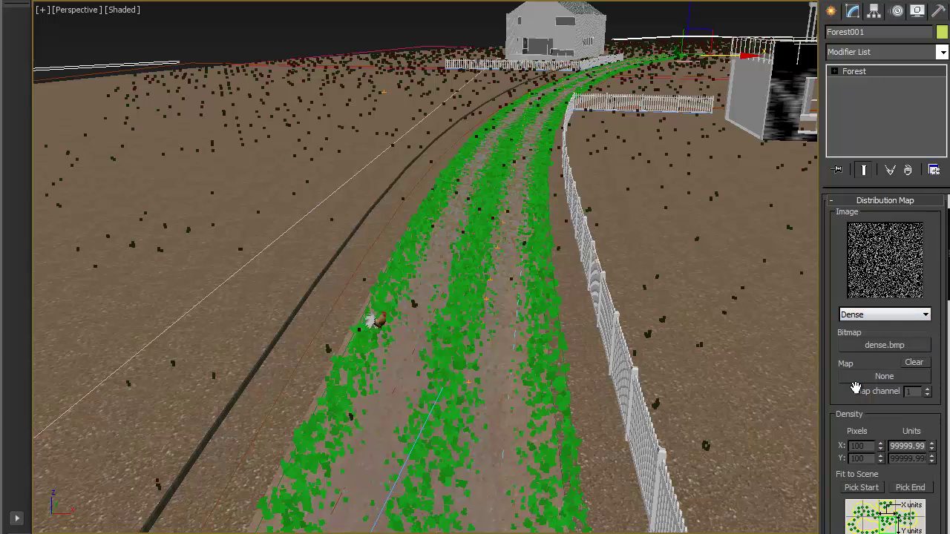
{"action": "double_click", "coordinate": [909, 446]}
{"action": "type", "text": "4000"}
{"action": "key", "text": "Return"}
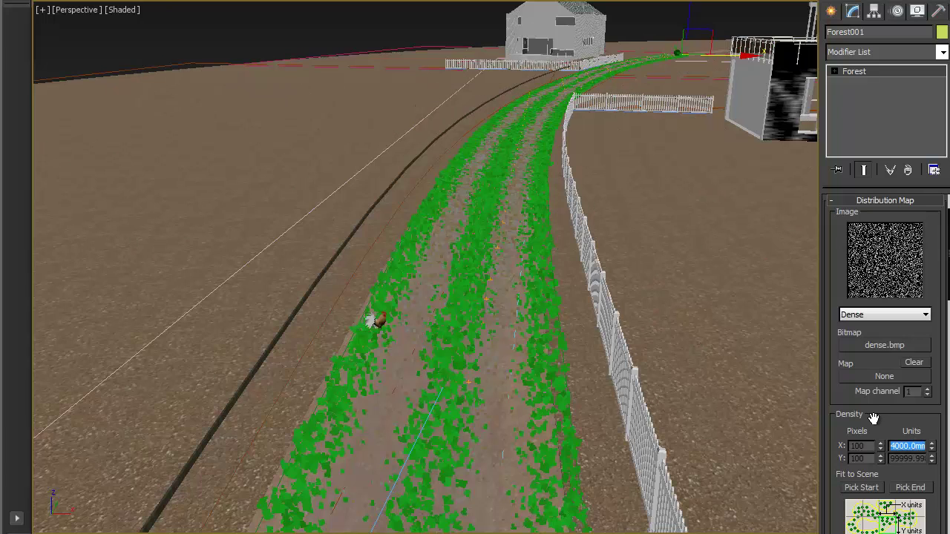
{"action": "scroll", "coordinate": [873, 418], "scroll_direction": "down", "scroll_amount": 5}
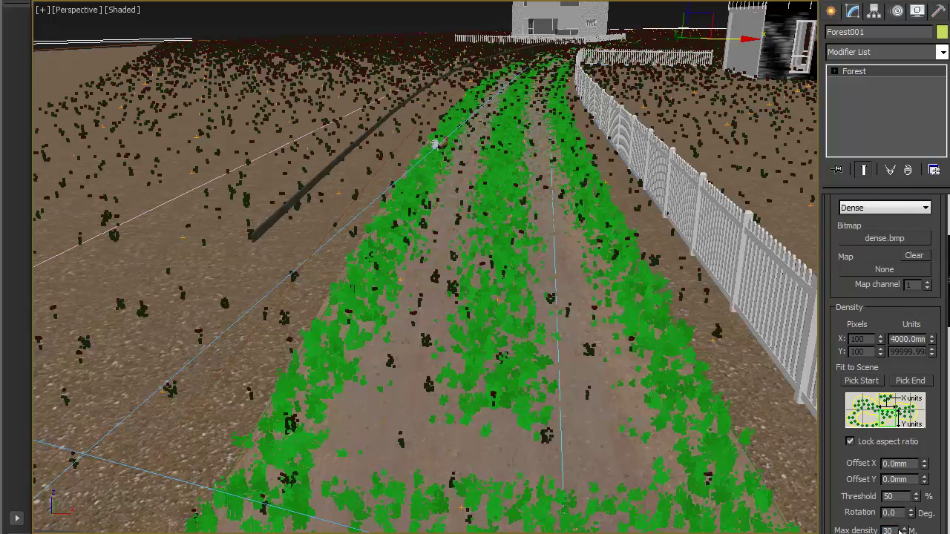
{"action": "scroll", "coordinate": [913, 475], "scroll_direction": "up", "scroll_amount": 5}
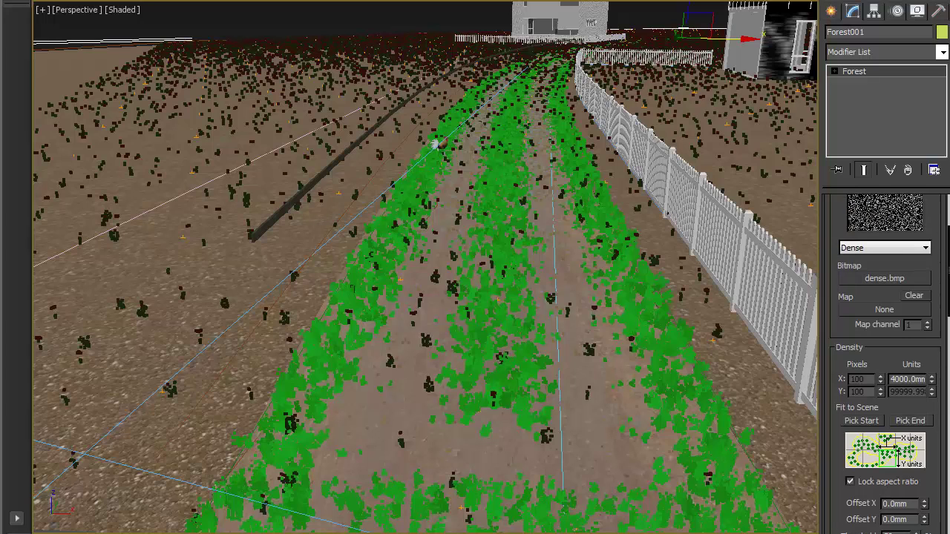
Uncheck On for Surface Area and add an Include paint area named New paint.
{"action": "left_click", "coordinate": [906, 251]}
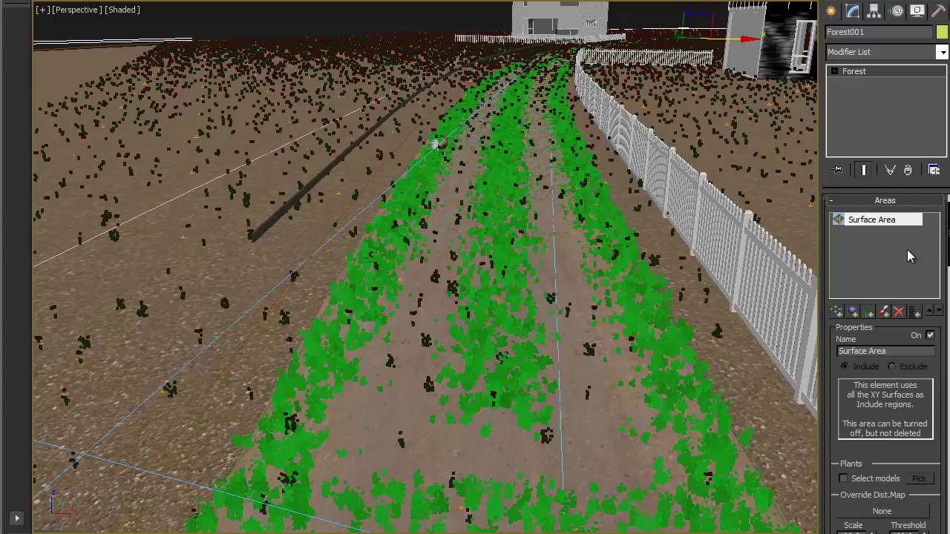
{"action": "left_click", "coordinate": [930, 336]}
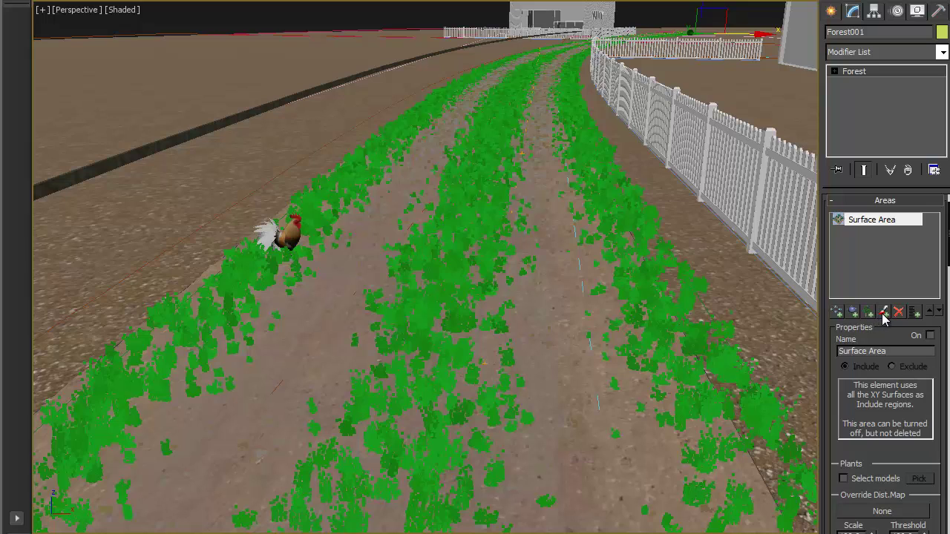
{"action": "left_click", "coordinate": [883, 314]}
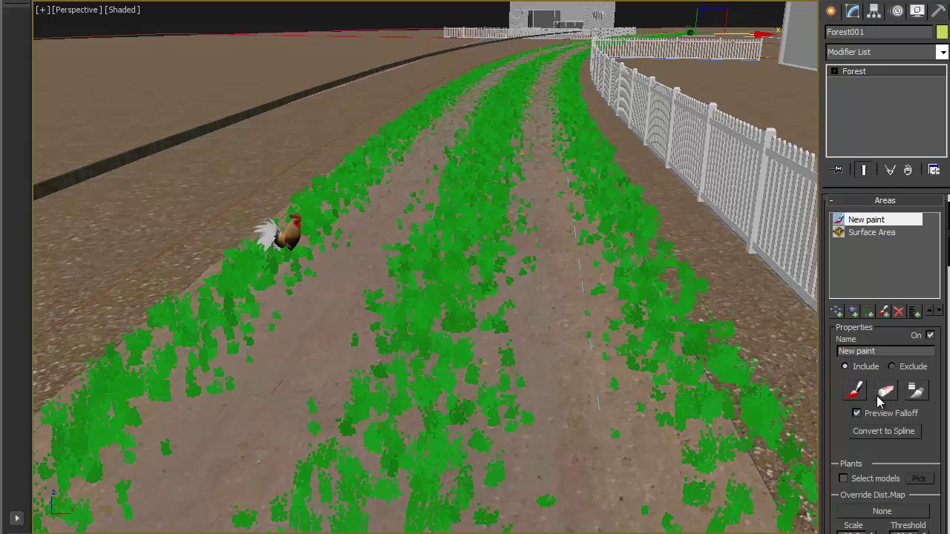
Set Painter Options' Pressure Affects to Size and activate the Paint brush.
{"action": "left_click", "coordinate": [915, 395]}
{"action": "left_click_drag", "start_coordinate": [372, 40], "coordinate": [274, 11]}
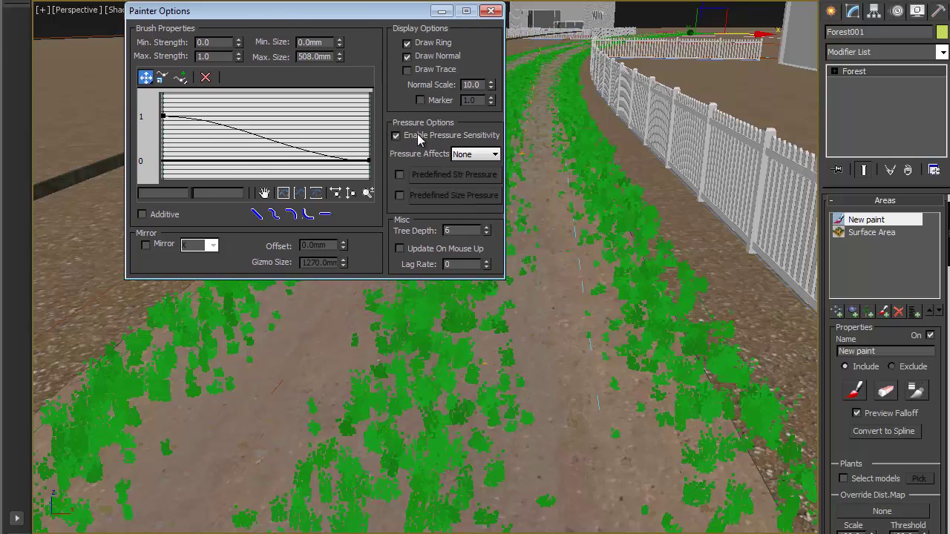
{"action": "left_click", "coordinate": [490, 155]}
{"action": "left_click", "coordinate": [480, 175]}
{"action": "left_click", "coordinate": [480, 166]}
{"action": "left_click", "coordinate": [483, 185]}
{"action": "left_click", "coordinate": [482, 154]}
{"action": "left_click", "coordinate": [481, 196]}
{"action": "left_click", "coordinate": [482, 154]}
{"action": "left_click", "coordinate": [480, 188]}
{"action": "left_click", "coordinate": [852, 392]}
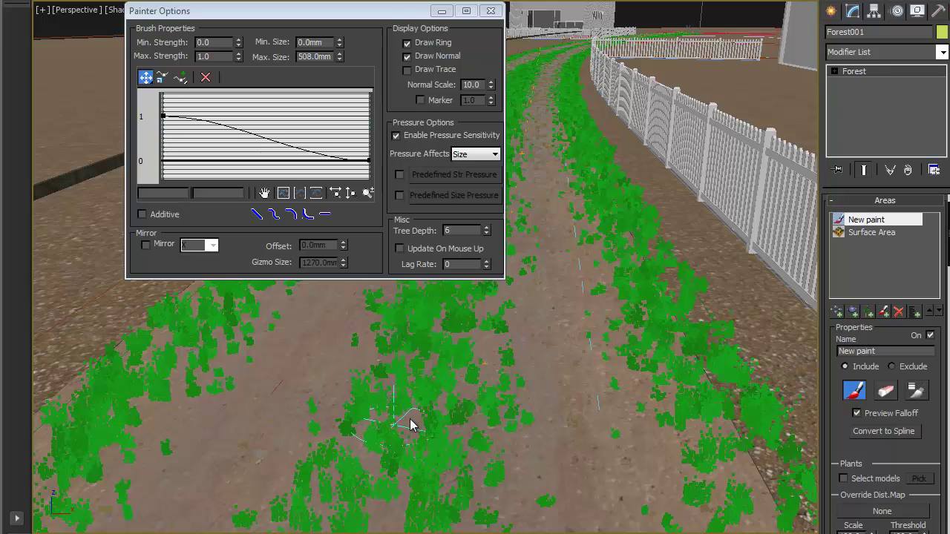
Paint flower strokes up the middle and right-hand rows of the road.
{"action": "left_click", "coordinate": [491, 11]}
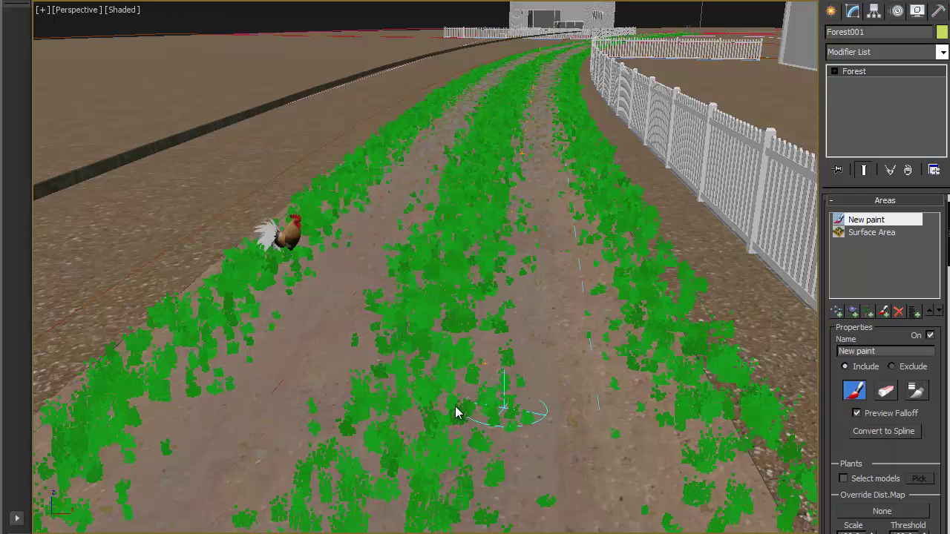
{"action": "left_click_drag", "start_coordinate": [394, 509], "coordinate": [467, 254]}
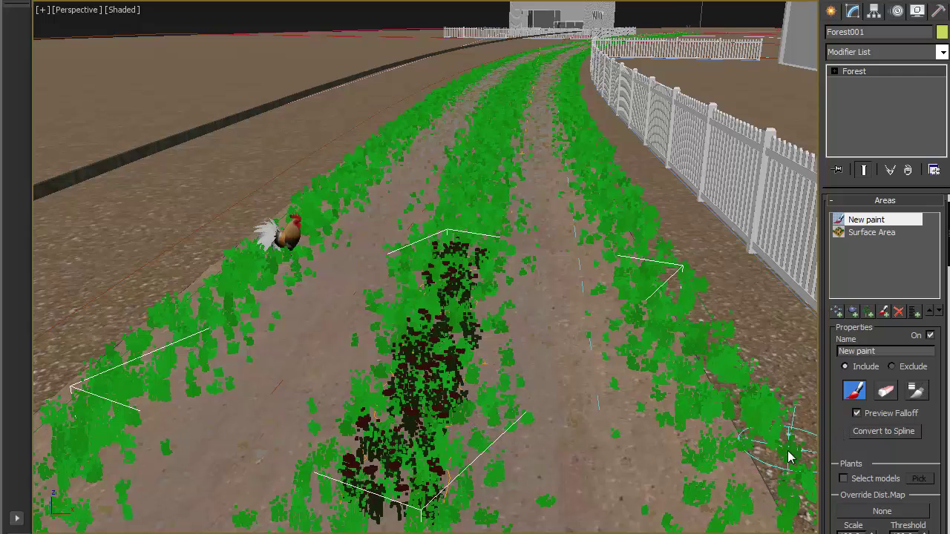
{"action": "mouse_move", "coordinate": [750, 502]}
{"action": "left_mouse_down"}
{"action": "mouse_move", "coordinate": [733, 412]}
{"action": "mouse_move", "coordinate": [689, 337]}
{"action": "mouse_move", "coordinate": [642, 186]}
{"action": "left_mouse_up"}
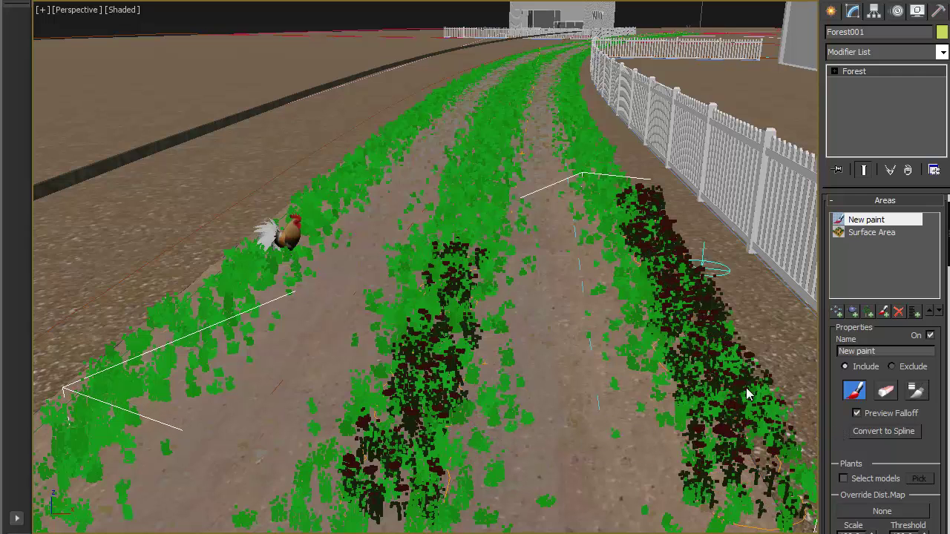
Erase the painted flowers from both road rows with the Eraser.
{"action": "left_click", "coordinate": [855, 401]}
{"action": "scroll", "coordinate": [854, 394], "scroll_direction": "down", "scroll_amount": 2}
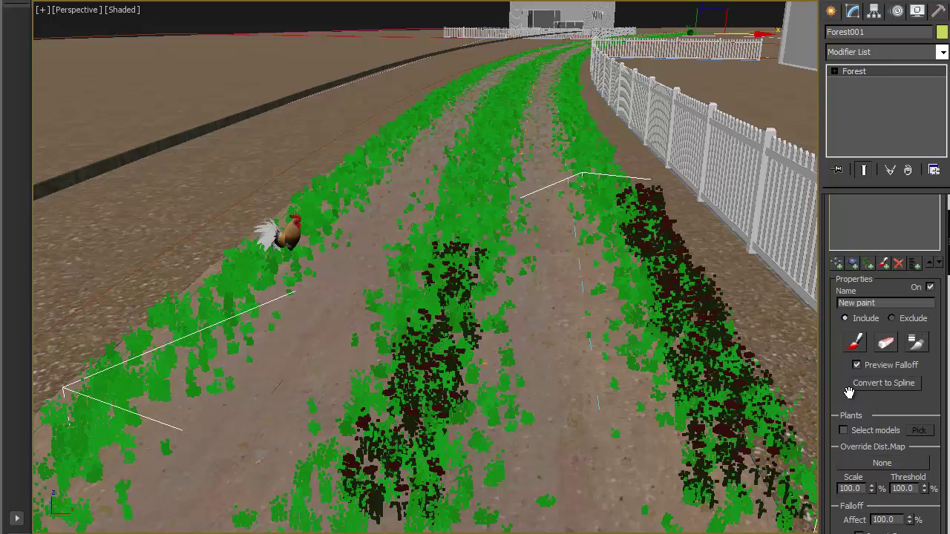
{"action": "left_click", "coordinate": [885, 343]}
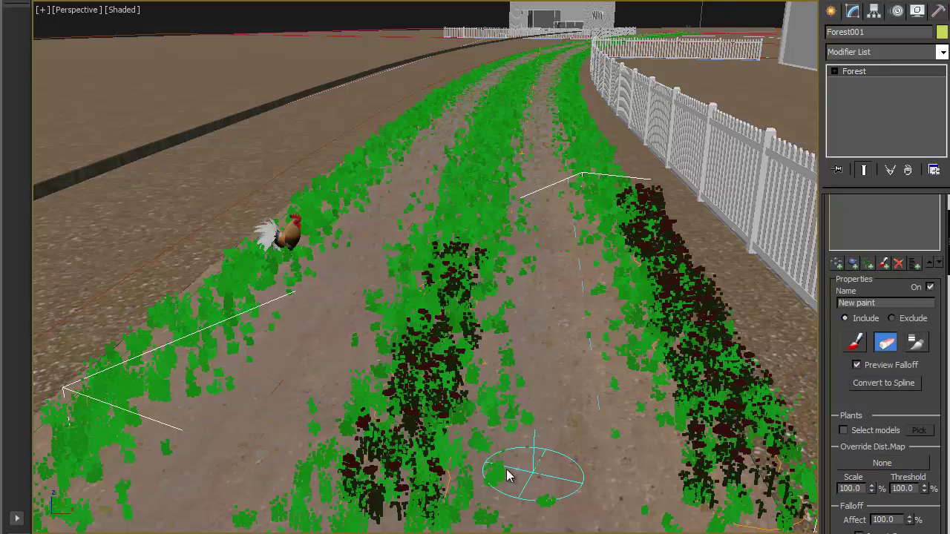
{"action": "mouse_move", "coordinate": [445, 445]}
{"action": "left_mouse_down"}
{"action": "mouse_move", "coordinate": [424, 378]}
{"action": "mouse_move", "coordinate": [436, 296]}
{"action": "mouse_move", "coordinate": [451, 310]}
{"action": "mouse_move", "coordinate": [441, 438]}
{"action": "mouse_move", "coordinate": [471, 259]}
{"action": "mouse_move", "coordinate": [445, 405]}
{"action": "mouse_move", "coordinate": [346, 467]}
{"action": "left_mouse_up"}
{"action": "mouse_move", "coordinate": [738, 509]}
{"action": "left_mouse_down"}
{"action": "mouse_move", "coordinate": [701, 442]}
{"action": "mouse_move", "coordinate": [709, 372]}
{"action": "mouse_move", "coordinate": [682, 307]}
{"action": "mouse_move", "coordinate": [624, 264]}
{"action": "mouse_move", "coordinate": [614, 182]}
{"action": "mouse_move", "coordinate": [629, 189]}
{"action": "mouse_move", "coordinate": [788, 520]}
{"action": "mouse_move", "coordinate": [768, 460]}
{"action": "mouse_move", "coordinate": [669, 316]}
{"action": "mouse_move", "coordinate": [693, 281]}
{"action": "mouse_move", "coordinate": [708, 306]}
{"action": "mouse_move", "coordinate": [660, 205]}
{"action": "mouse_move", "coordinate": [636, 239]}
{"action": "mouse_move", "coordinate": [625, 290]}
{"action": "mouse_move", "coordinate": [646, 205]}
{"action": "mouse_move", "coordinate": [620, 243]}
{"action": "left_mouse_up"}
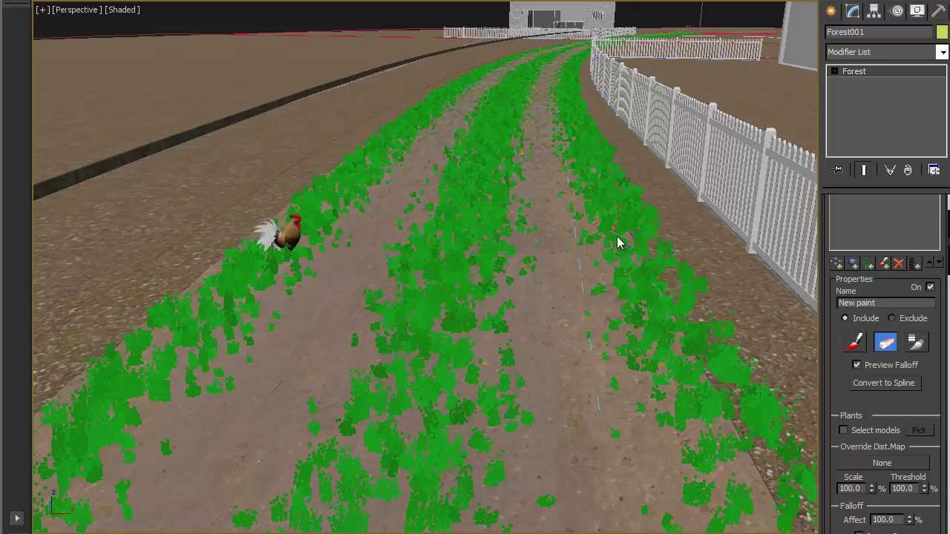
Cap the maximum brush size at 350 mm and paint a first flower patch on the path.
{"action": "left_click", "coordinate": [916, 343]}
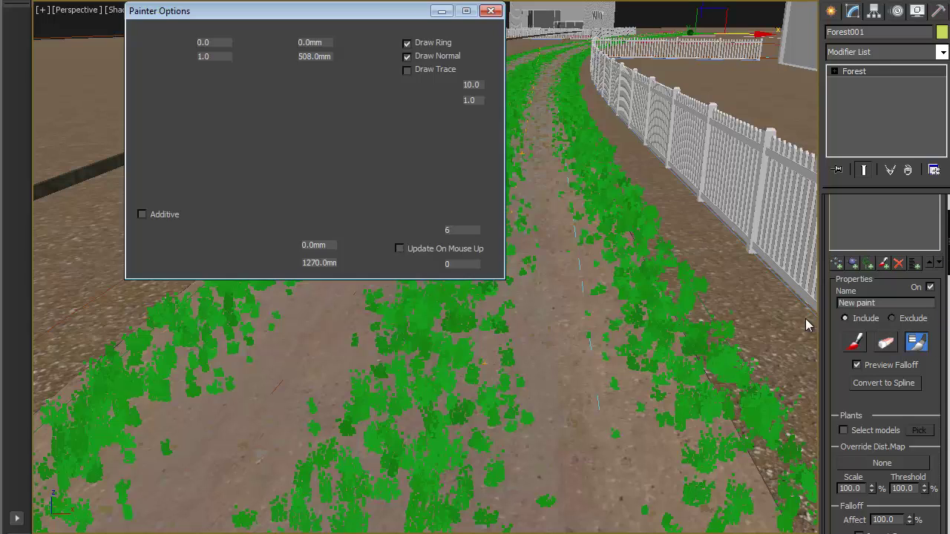
{"action": "double_click", "coordinate": [312, 53]}
{"action": "type", "text": "350"}
{"action": "key", "text": "Return"}
{"action": "left_click", "coordinate": [855, 342]}
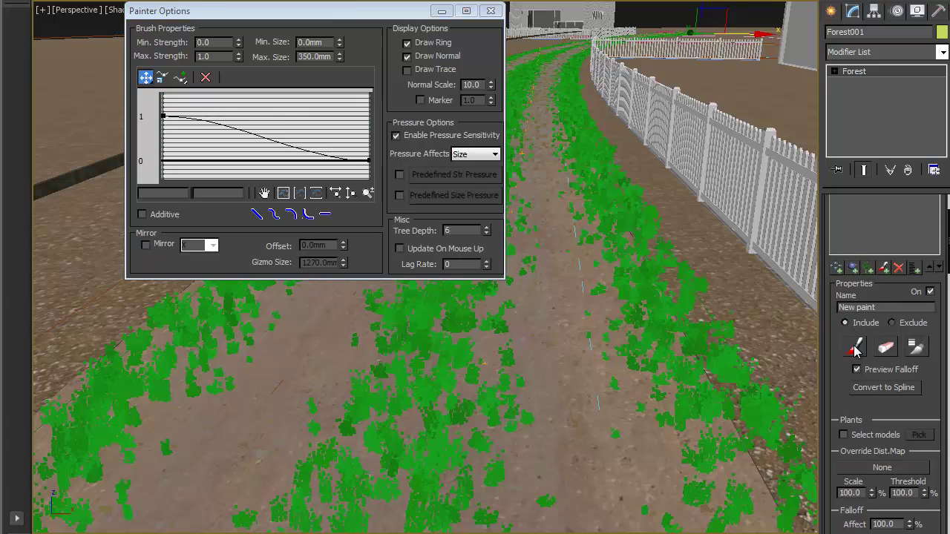
{"action": "mouse_move", "coordinate": [438, 444]}
{"action": "left_mouse_down"}
{"action": "mouse_move", "coordinate": [404, 434]}
{"action": "mouse_move", "coordinate": [415, 432]}
{"action": "mouse_move", "coordinate": [402, 501]}
{"action": "mouse_move", "coordinate": [429, 501]}
{"action": "mouse_move", "coordinate": [436, 383]}
{"action": "left_mouse_up"}
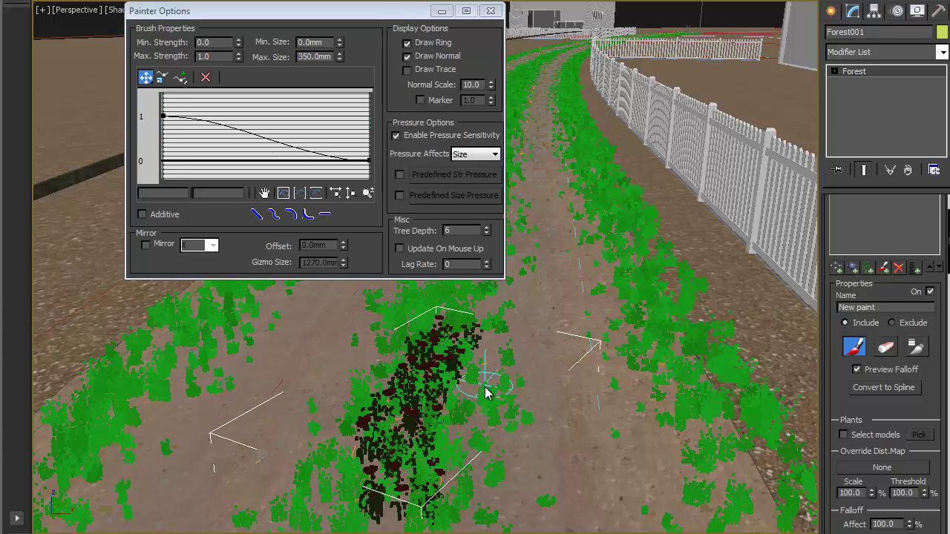
Through the VRay camera, paint flowers along the path centre, both edges and the fence line.
{"action": "key", "text": "c"}
{"action": "double_click", "coordinate": [494, 171]}
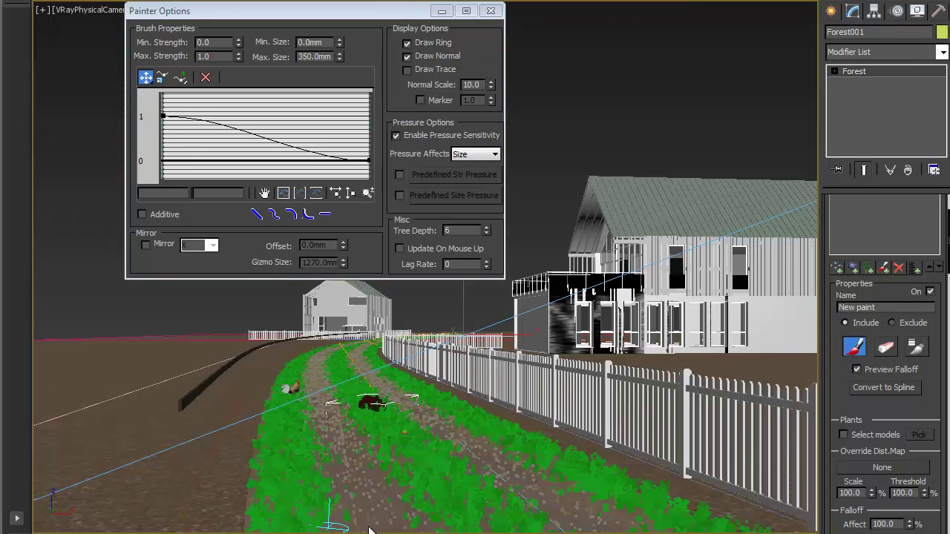
{"action": "mouse_move", "coordinate": [455, 507]}
{"action": "left_mouse_down"}
{"action": "mouse_move", "coordinate": [372, 402]}
{"action": "mouse_move", "coordinate": [335, 382]}
{"action": "left_mouse_up"}
{"action": "left_click", "coordinate": [304, 490]}
{"action": "mouse_move", "coordinate": [304, 509]}
{"action": "left_mouse_down"}
{"action": "mouse_move", "coordinate": [297, 484]}
{"action": "mouse_move", "coordinate": [321, 442]}
{"action": "mouse_move", "coordinate": [301, 445]}
{"action": "mouse_move", "coordinate": [288, 416]}
{"action": "left_mouse_up"}
{"action": "mouse_move", "coordinate": [545, 464]}
{"action": "left_mouse_down"}
{"action": "mouse_move", "coordinate": [638, 491]}
{"action": "mouse_move", "coordinate": [674, 528]}
{"action": "left_mouse_up"}
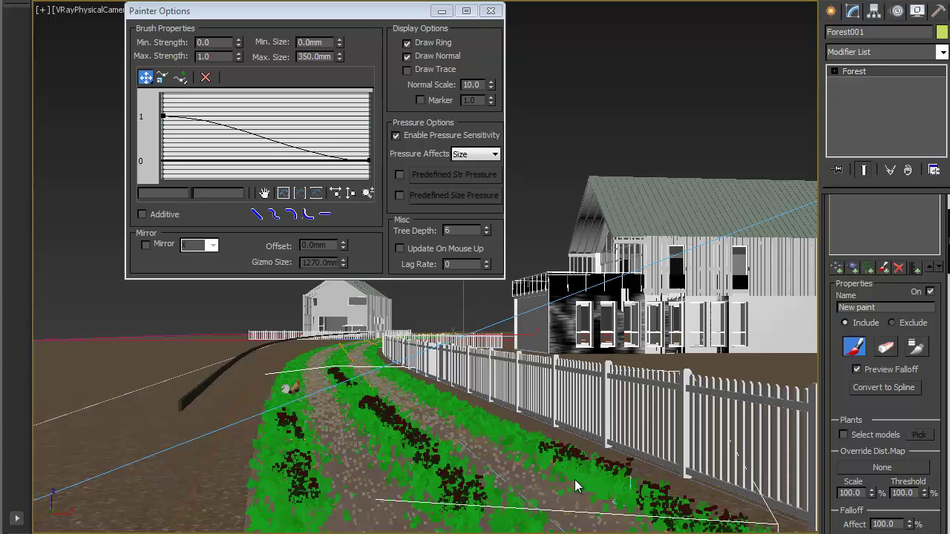
{"action": "left_click", "coordinate": [497, 434]}
{"action": "left_click_drag", "start_coordinate": [497, 438], "coordinate": [469, 426]}
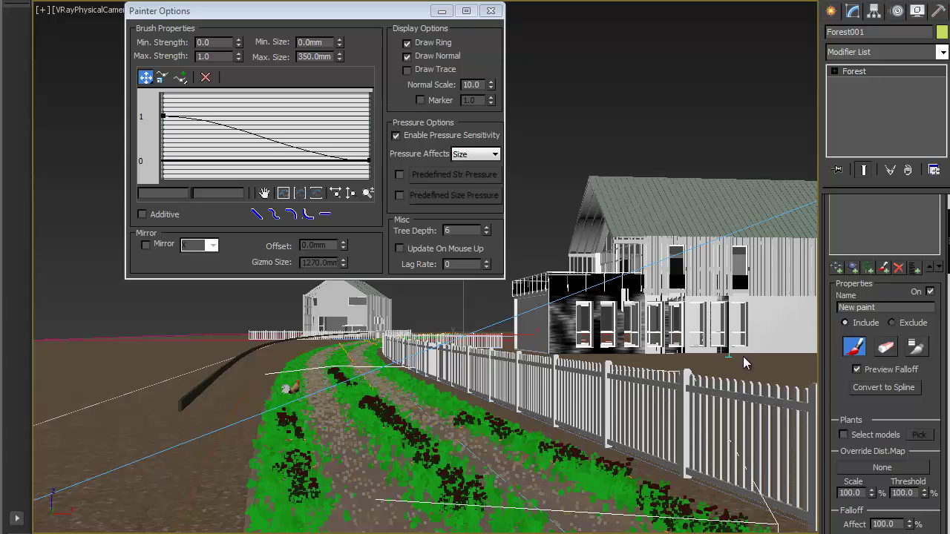
{"action": "left_click", "coordinate": [750, 381]}
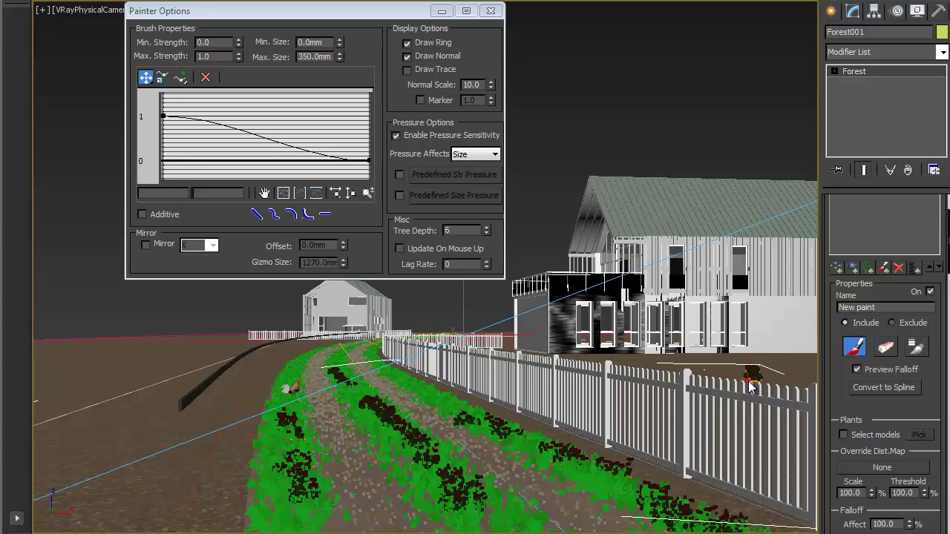
{"action": "left_click", "coordinate": [729, 387]}
{"action": "left_click", "coordinate": [651, 371]}
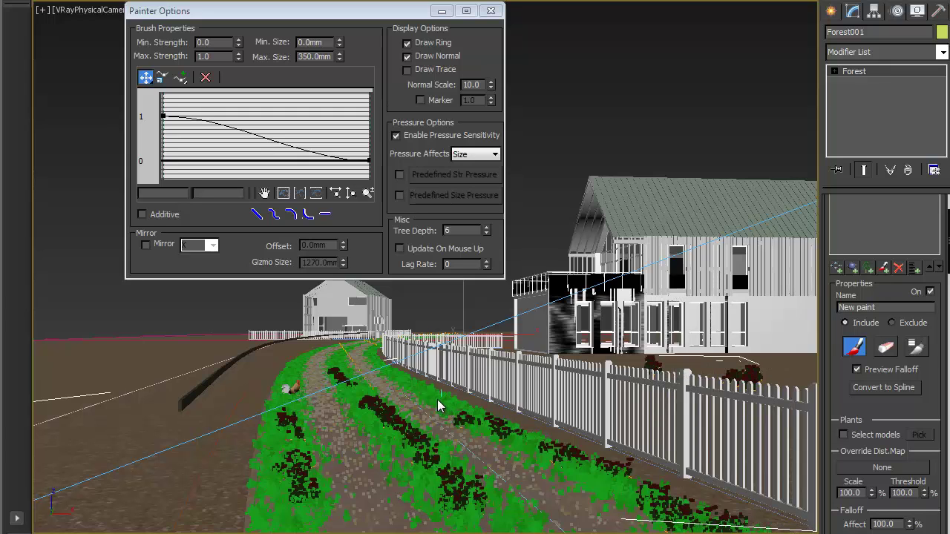
In the Top viewport, paint a line of flowers down the road's centre strip.
{"action": "key", "text": "t"}
{"action": "scroll", "coordinate": [490, 373], "scroll_direction": "down", "scroll_amount": 3}
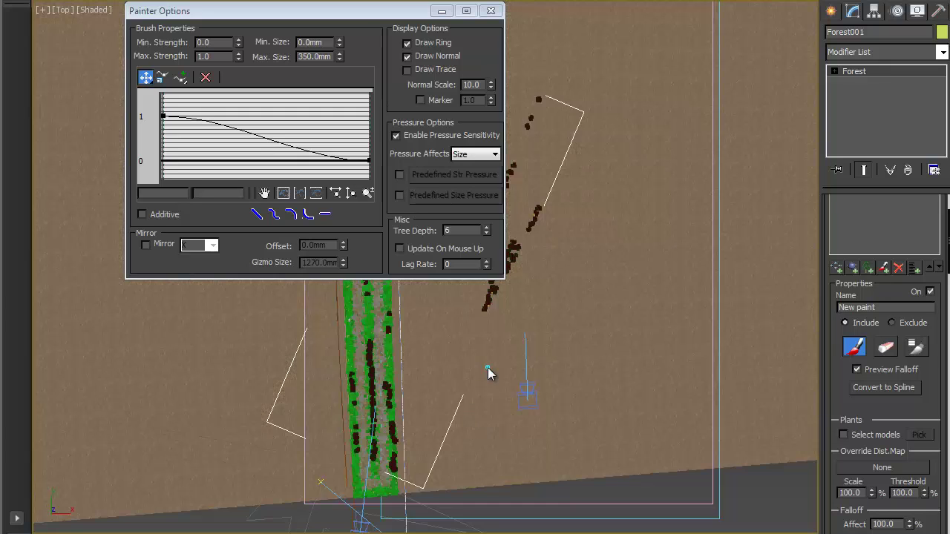
{"action": "scroll", "coordinate": [490, 403], "scroll_direction": "up", "scroll_amount": 3}
{"action": "scroll", "coordinate": [443, 365], "scroll_direction": "up", "scroll_amount": 5}
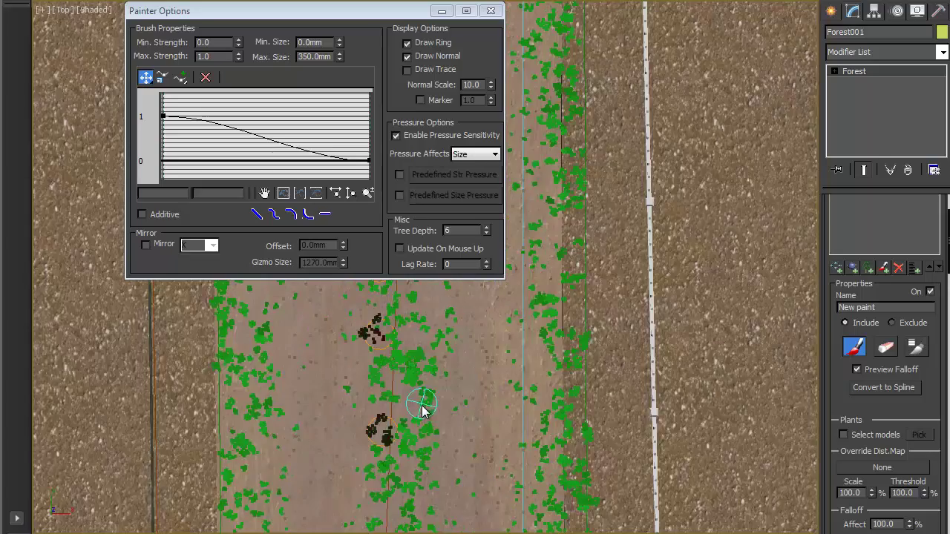
{"action": "left_click_drag", "start_coordinate": [401, 401], "coordinate": [394, 510]}
{"action": "mouse_move", "coordinate": [493, 294]}
{"action": "middle_mouse_down"}
{"action": "mouse_move", "coordinate": [615, 290]}
{"action": "mouse_move", "coordinate": [669, 253]}
{"action": "middle_mouse_up"}
{"action": "mouse_move", "coordinate": [596, 308]}
{"action": "left_mouse_down"}
{"action": "mouse_move", "coordinate": [567, 348]}
{"action": "mouse_move", "coordinate": [579, 498]}
{"action": "left_mouse_up"}
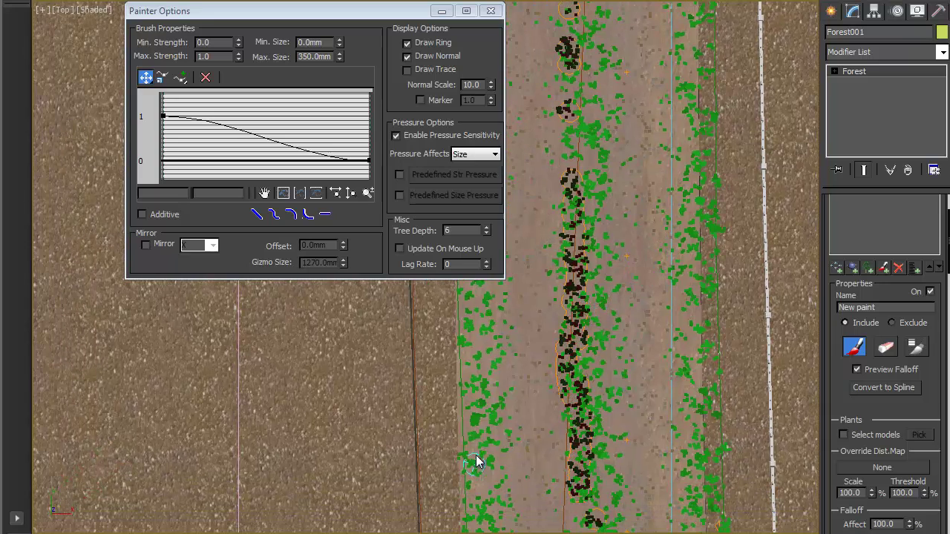
Paint flowers up and down the left strip of the road.
{"action": "left_click_drag", "start_coordinate": [480, 458], "coordinate": [487, 318]}
{"action": "middle_click_drag", "start_coordinate": [533, 388], "coordinate": [597, 217]}
{"action": "mouse_move", "coordinate": [540, 318]}
{"action": "left_mouse_down"}
{"action": "mouse_move", "coordinate": [524, 364]}
{"action": "mouse_move", "coordinate": [531, 504]}
{"action": "left_mouse_up"}
{"action": "middle_click_drag", "start_coordinate": [689, 317], "coordinate": [629, 332]}
Paint flowers down the right strip, zoom out to the stray patches, and select the Eraser.
{"action": "left_click_drag", "start_coordinate": [691, 282], "coordinate": [702, 497]}
{"action": "middle_click_drag", "start_coordinate": [713, 215], "coordinate": [626, 215]}
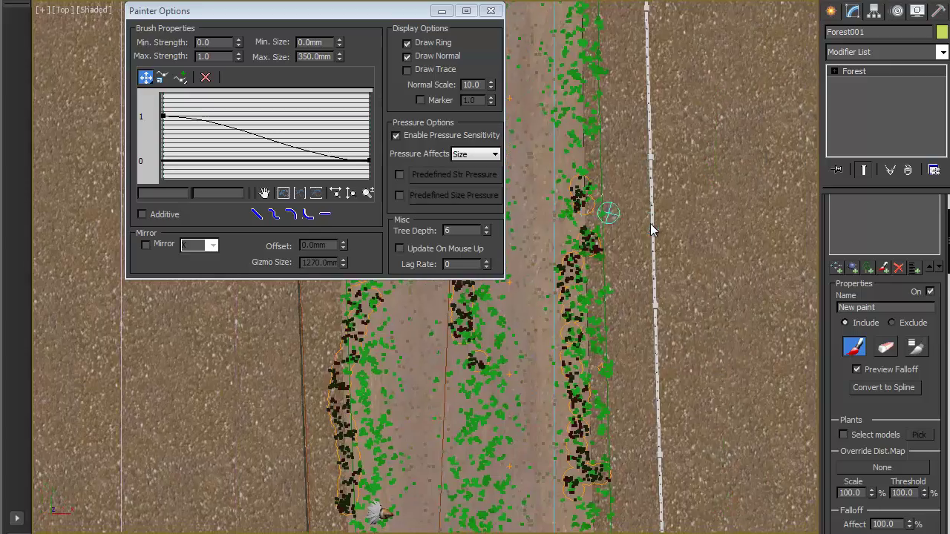
{"action": "scroll", "coordinate": [698, 230], "scroll_direction": "down", "scroll_amount": 2}
{"action": "mouse_move", "coordinate": [765, 248]}
{"action": "middle_mouse_down"}
{"action": "mouse_move", "coordinate": [549, 242]}
{"action": "mouse_move", "coordinate": [671, 269]}
{"action": "mouse_move", "coordinate": [721, 301]}
{"action": "middle_mouse_up"}
{"action": "scroll", "coordinate": [549, 242], "scroll_direction": "down", "scroll_amount": 1}
{"action": "left_click", "coordinate": [885, 347]}
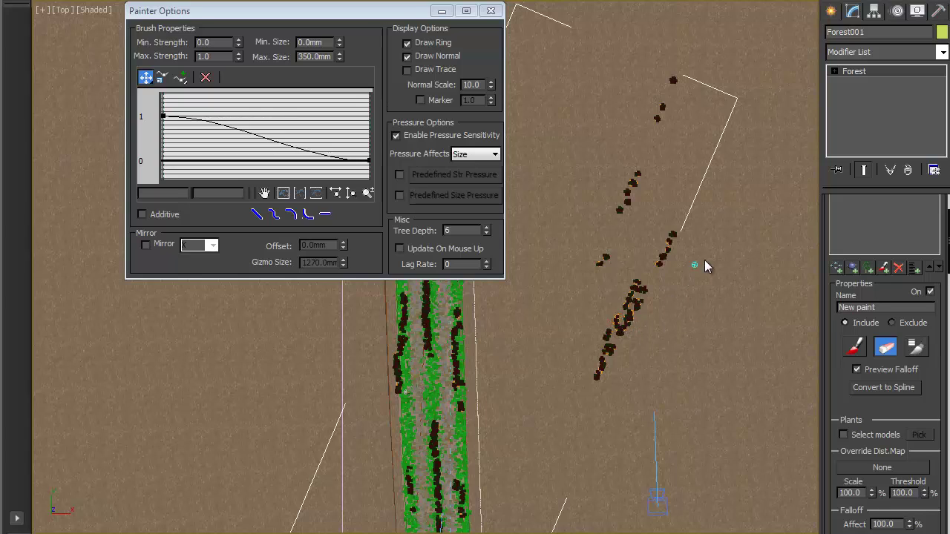
Convert the painted flower area to a spline and select paint_area001.
{"action": "left_click", "coordinate": [865, 389]}
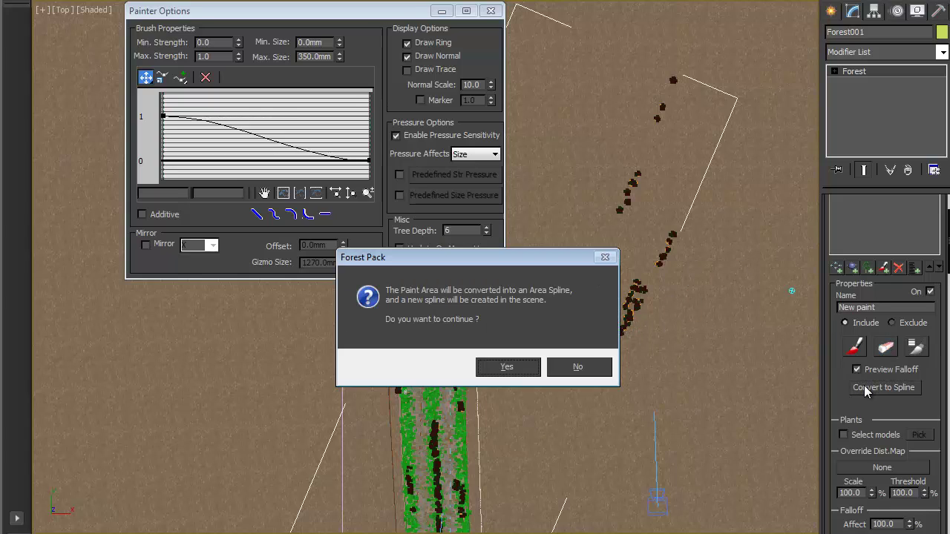
{"action": "left_click", "coordinate": [495, 364]}
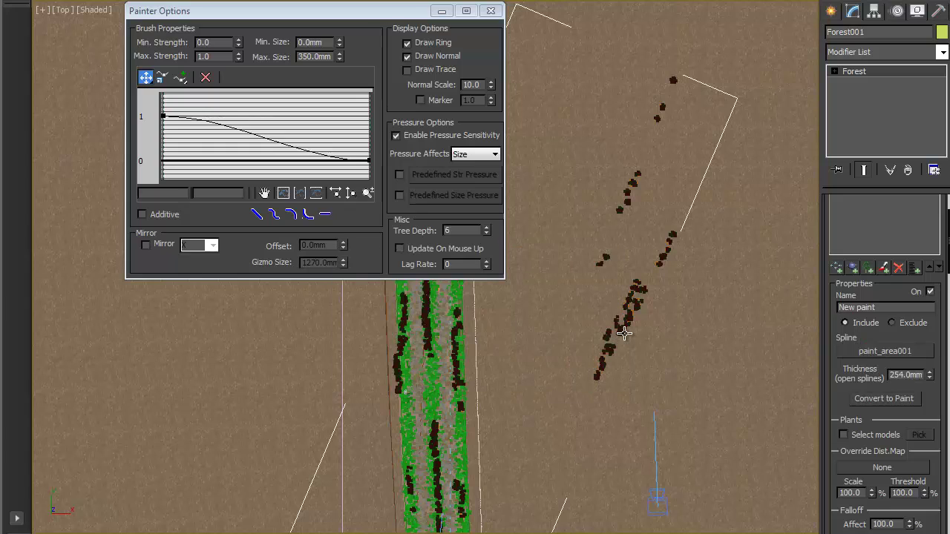
{"action": "left_click", "coordinate": [624, 334]}
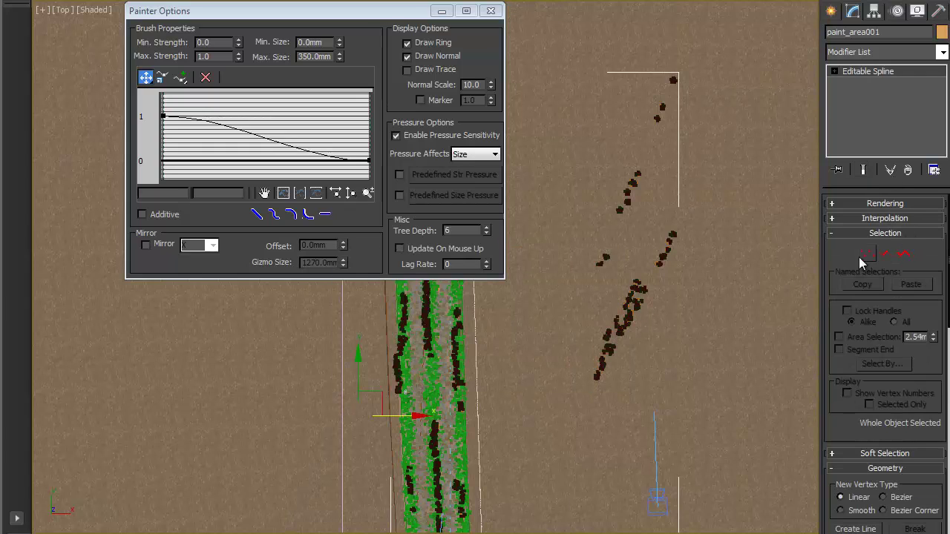
Delete the stray sub-splines painted beside the road at Spline sub-object level.
{"action": "left_click", "coordinate": [902, 255]}
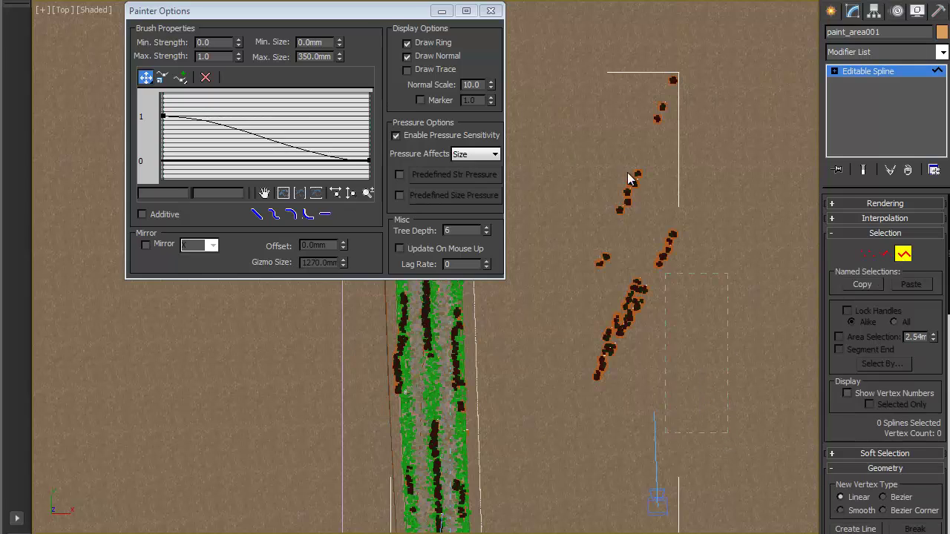
{"action": "left_click_drag", "start_coordinate": [567, 43], "coordinate": [569, 44]}
{"action": "key", "text": "Delete"}
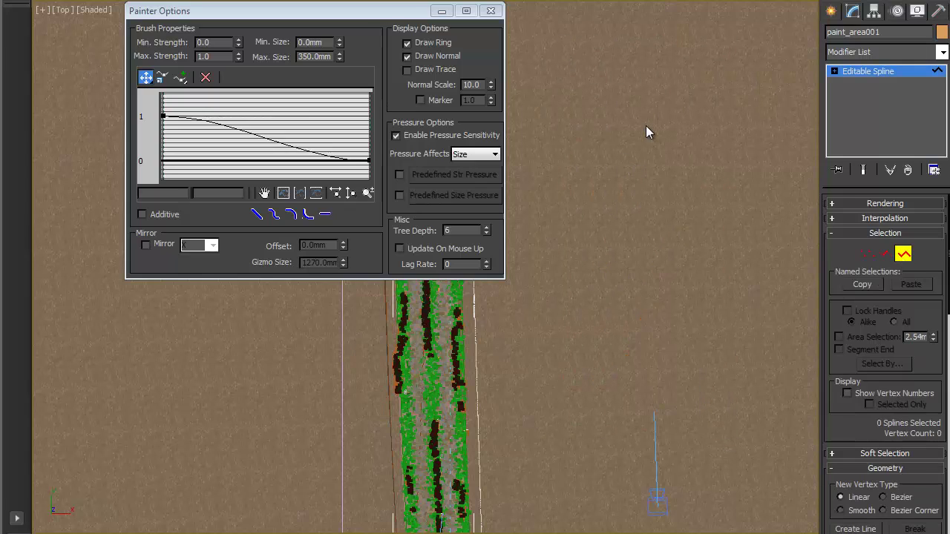
{"action": "left_click", "coordinate": [903, 254]}
{"action": "left_click", "coordinate": [444, 389]}
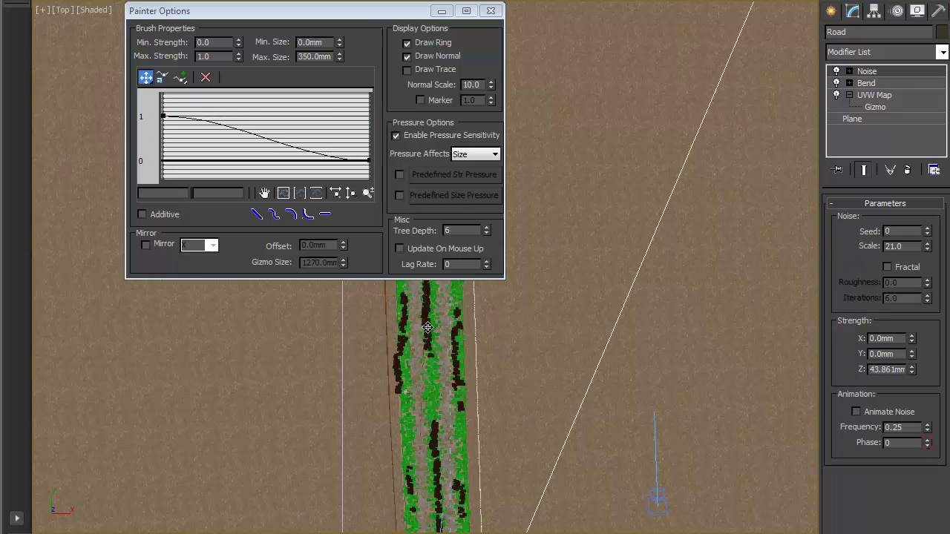
Select paint_area001, then Spline_Sunflowers, undoing each selection back to the Road.
{"action": "left_click", "coordinate": [422, 322]}
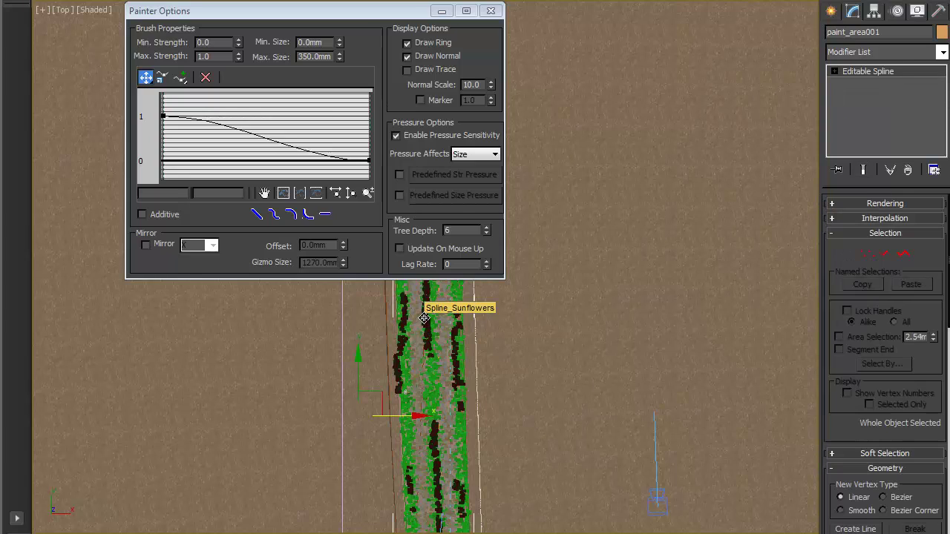
{"action": "key", "text": "ctrl+z"}
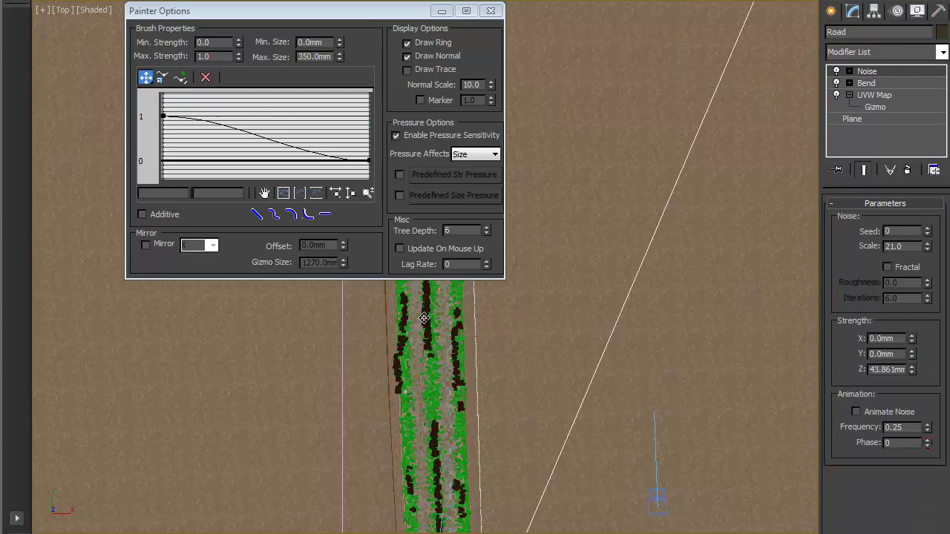
{"action": "left_click", "coordinate": [424, 318]}
{"action": "key", "text": "ctrl+z"}
Select Forest001 from the scene list and rename it Forest_flowers.
{"action": "key", "text": "h"}
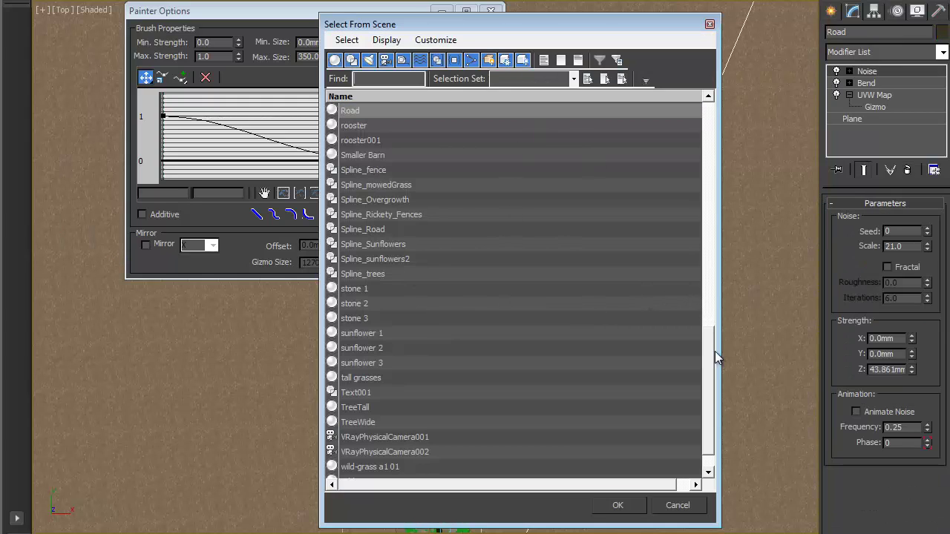
{"action": "left_click_drag", "start_coordinate": [709, 351], "coordinate": [706, 196]}
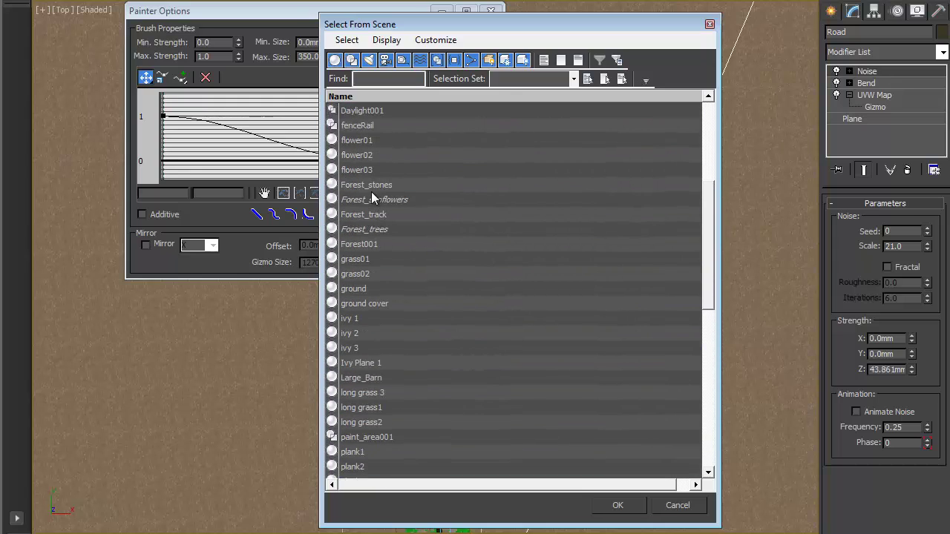
{"action": "left_click", "coordinate": [362, 245]}
{"action": "left_click", "coordinate": [616, 505]}
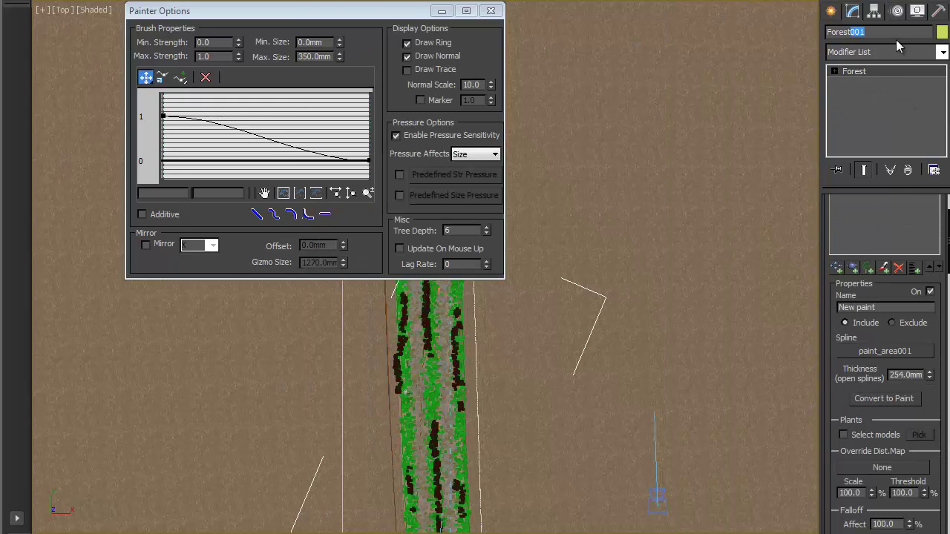
{"action": "type", "text": "_flowers"}
Convert the cleaned-up paint_area001 spline back into a paint area.
{"action": "scroll", "coordinate": [854, 307], "scroll_direction": "up", "scroll_amount": 3}
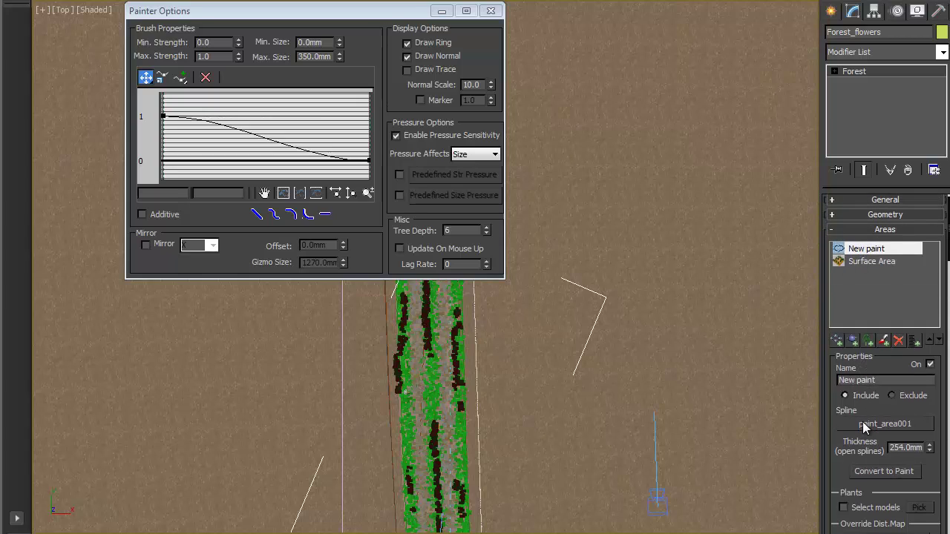
{"action": "left_click", "coordinate": [891, 472]}
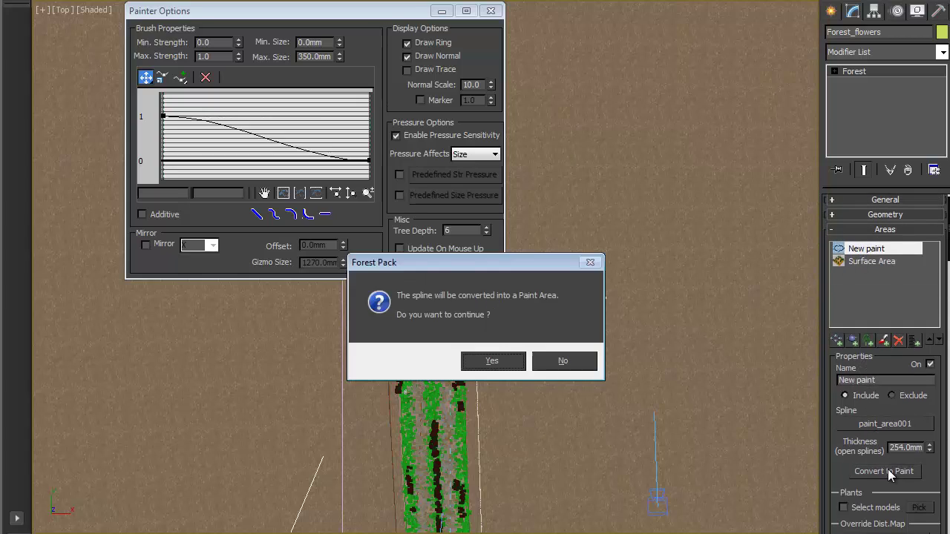
{"action": "left_click", "coordinate": [493, 362]}
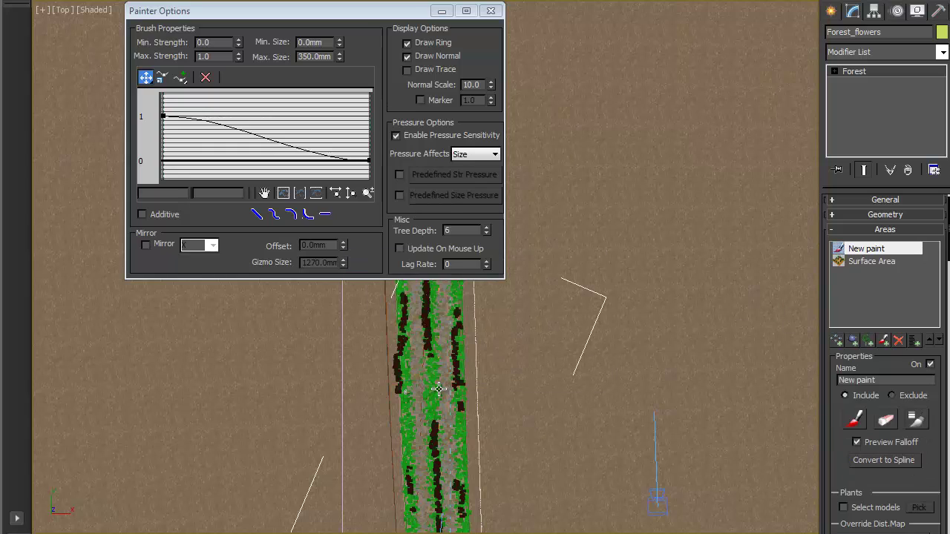
With the Paint brush on, paint flower clumps along the fence through VRayPhysicalCamera001.
{"action": "left_click", "coordinate": [856, 421]}
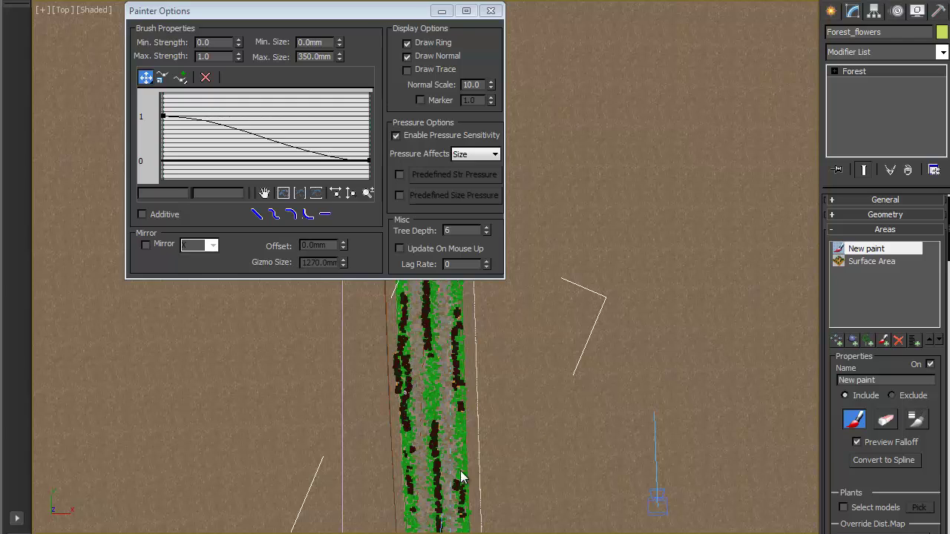
{"action": "key", "text": "c"}
{"action": "double_click", "coordinate": [478, 171]}
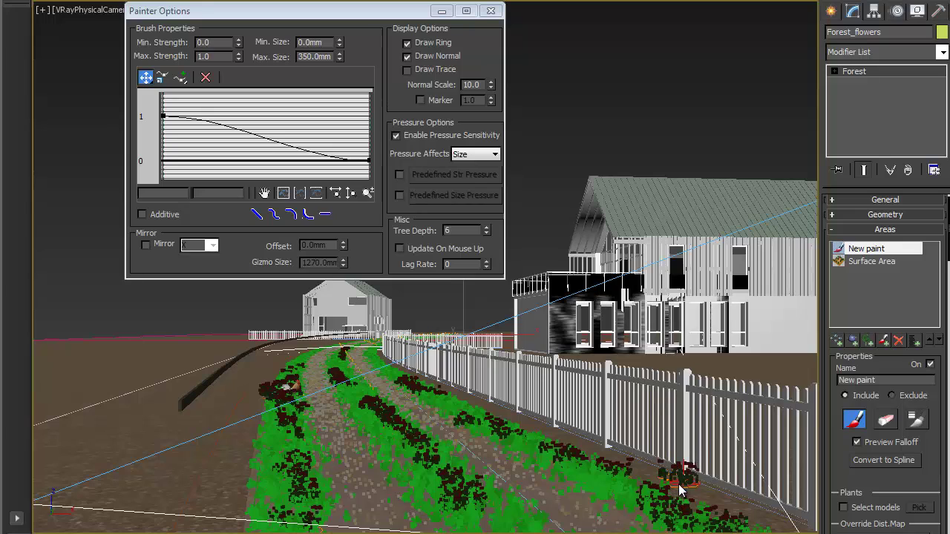
{"action": "mouse_move", "coordinate": [615, 475]}
{"action": "left_mouse_down"}
{"action": "mouse_move", "coordinate": [587, 445]}
{"action": "mouse_move", "coordinate": [549, 441]}
{"action": "mouse_move", "coordinate": [568, 444]}
{"action": "left_mouse_up"}
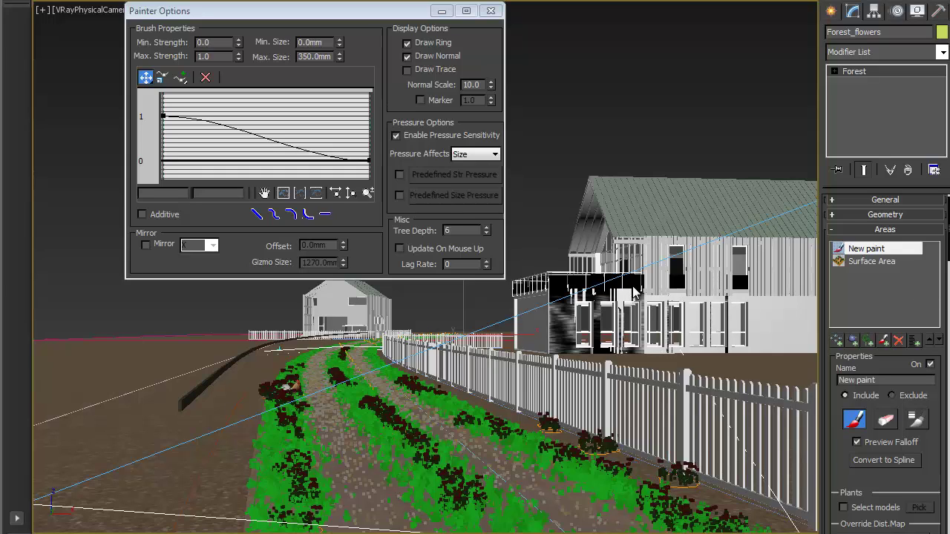
{"action": "left_click", "coordinate": [490, 11]}
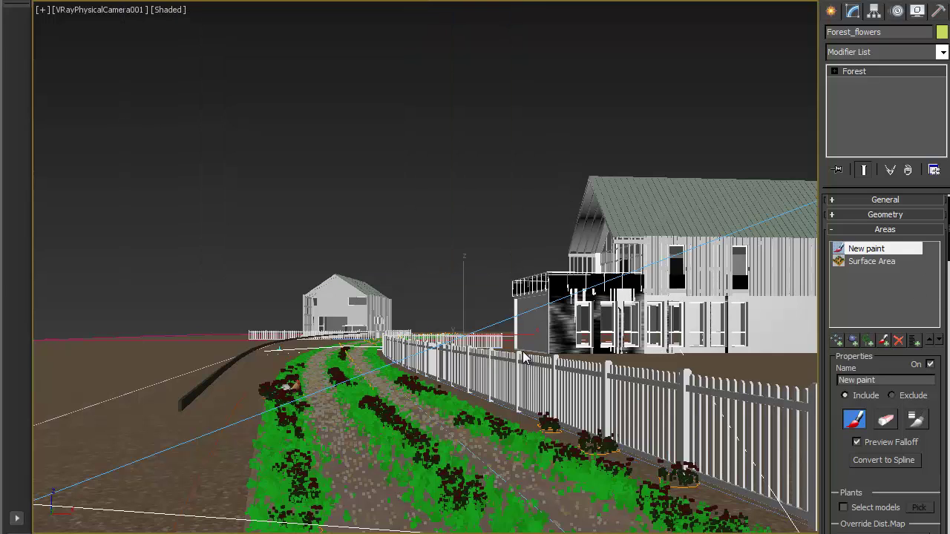